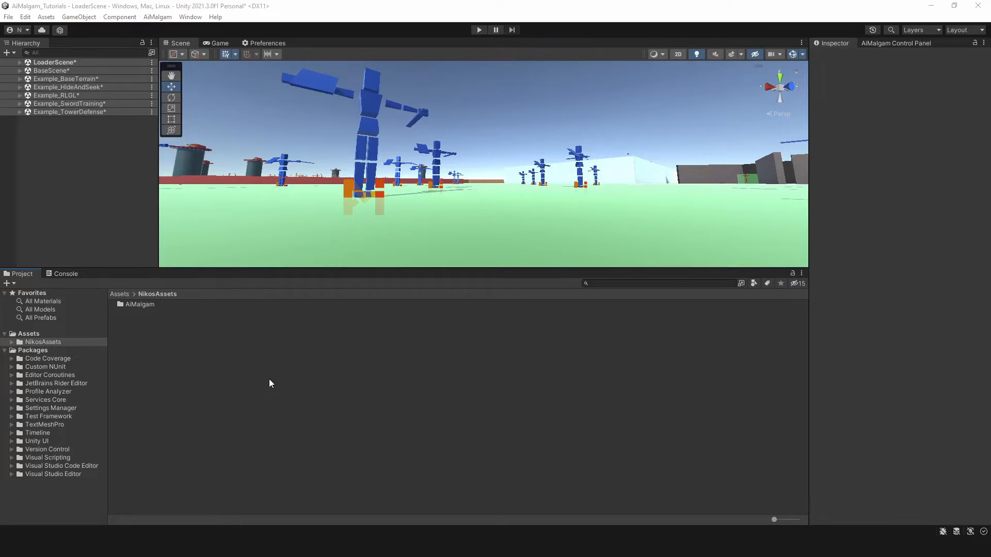
Create a new AiMalgamNodeGraph asset in the NikosAssets folder and open its graph window
right_click(229, 373)
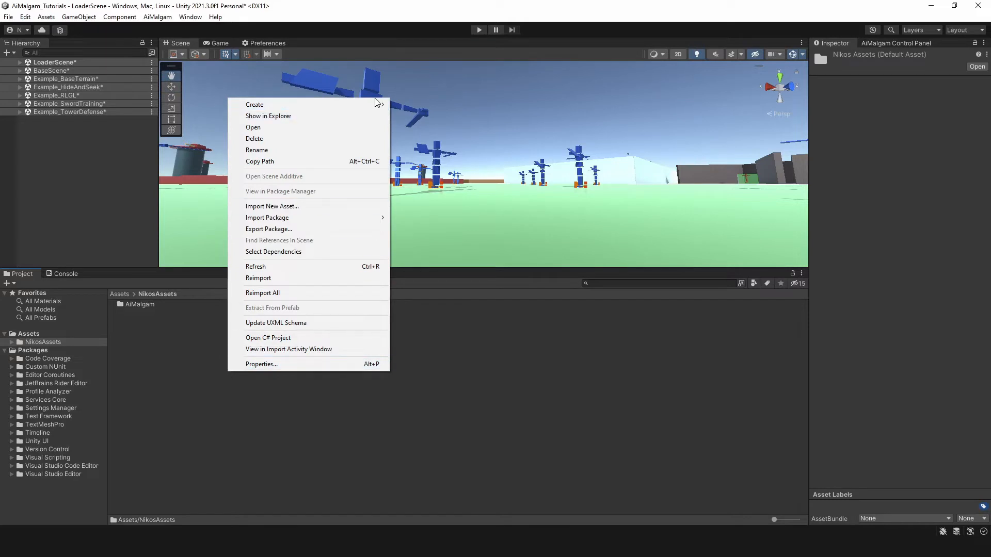
mouse_move(376, 106)
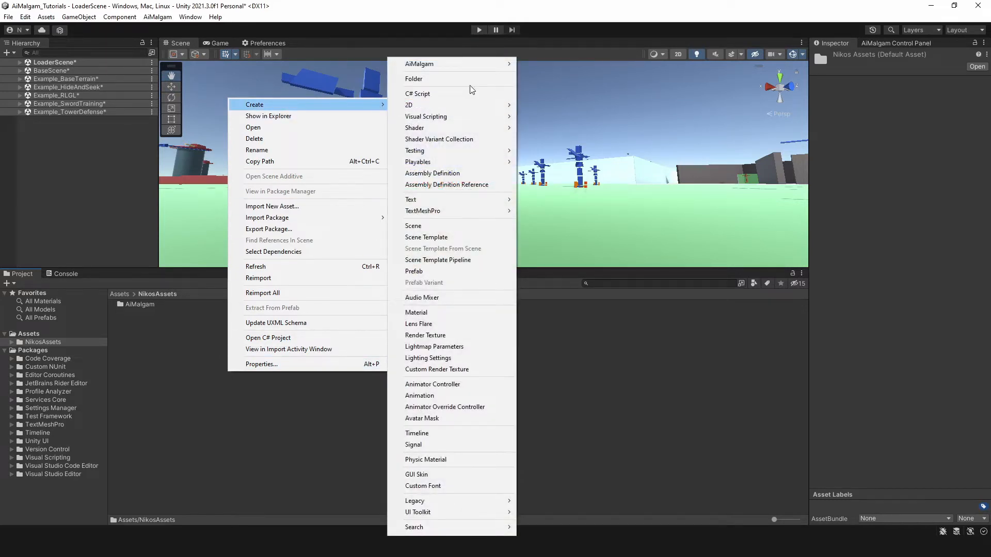
mouse_move(486, 67)
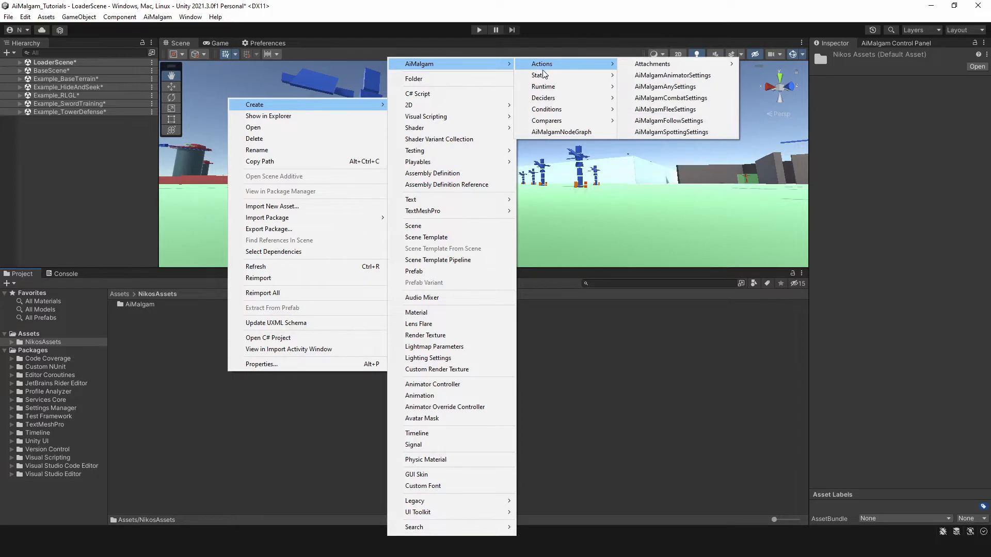
mouse_move(546, 77)
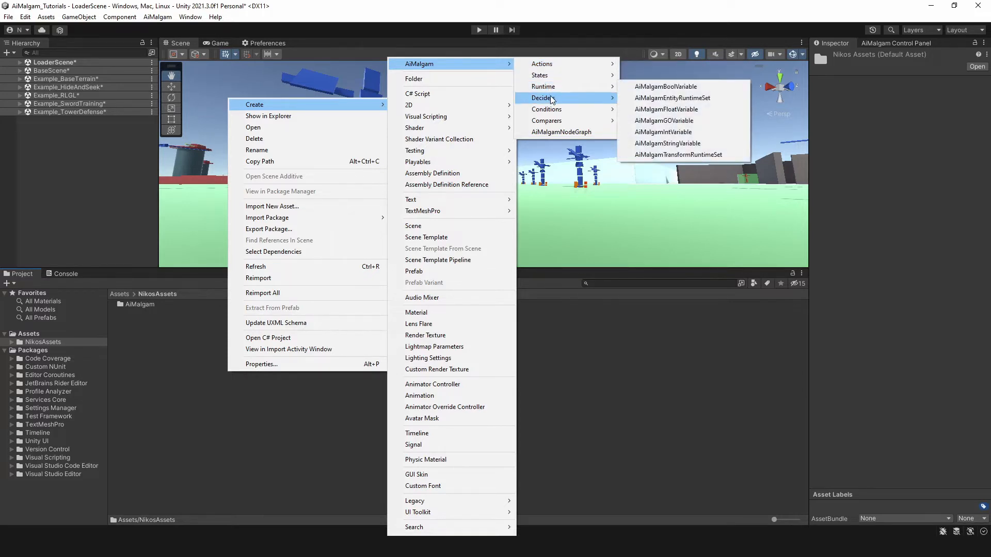
mouse_move(552, 101)
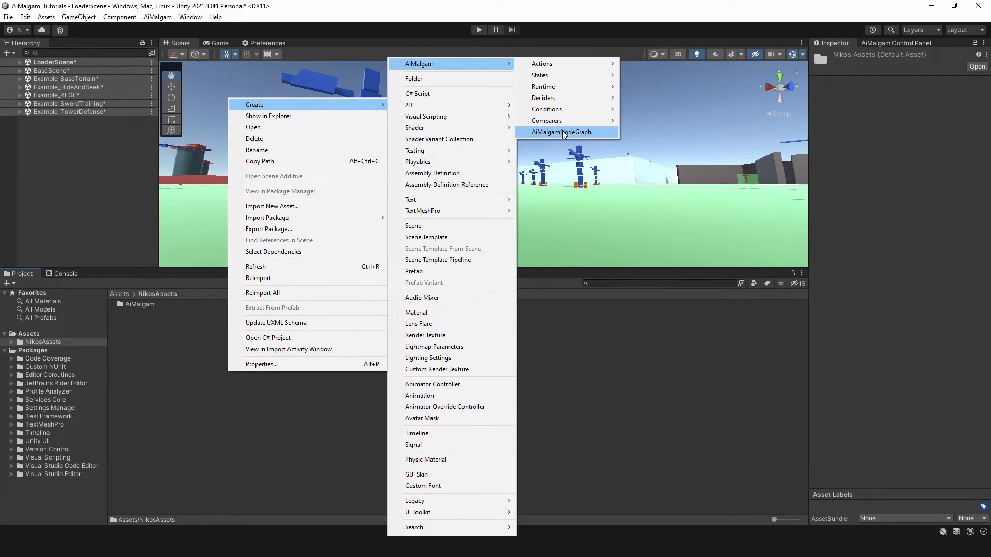
click(563, 132)
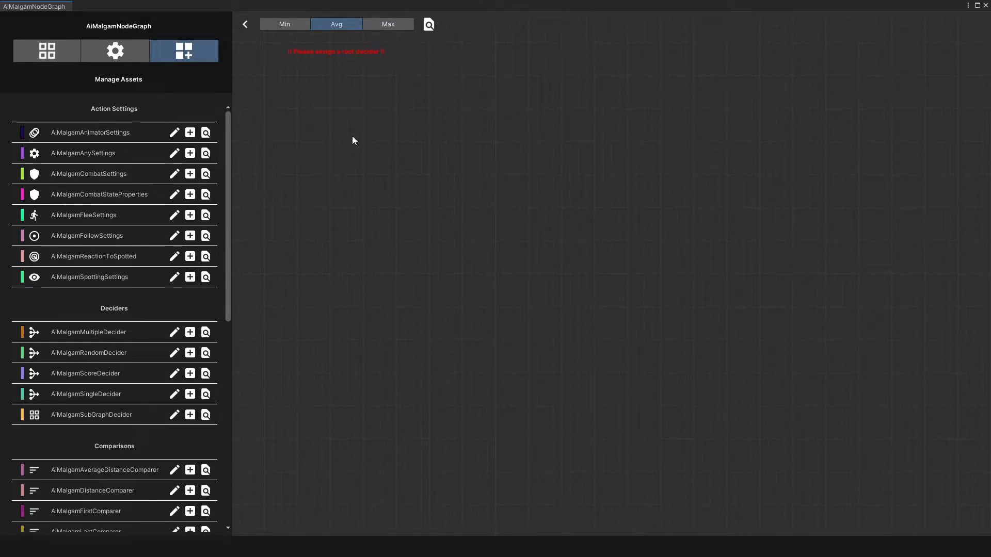
Collapse and restore the graph's sidebar, and look through the action settings, deciders, comparisons and conditions under Manage Assets
drag(352, 137, 785, 279)
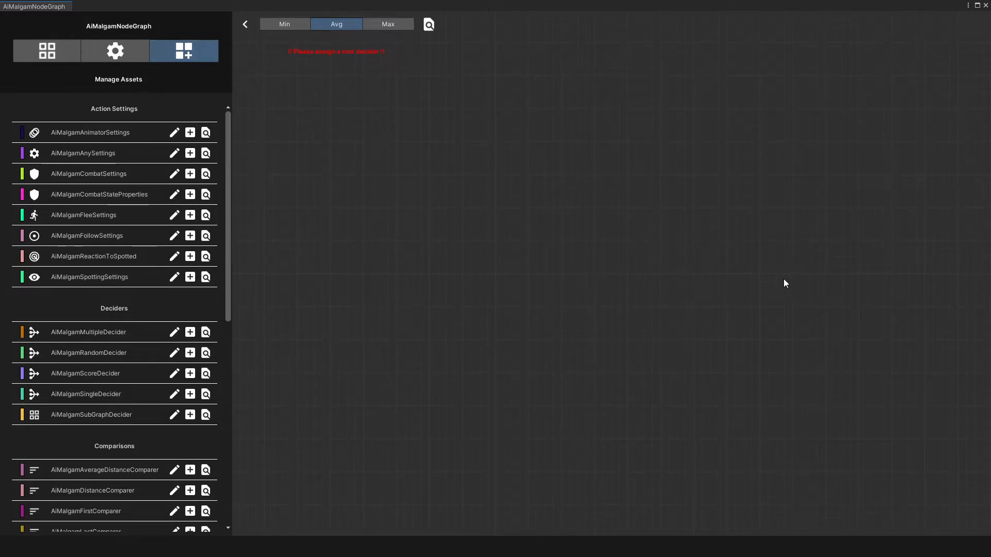
click(245, 25)
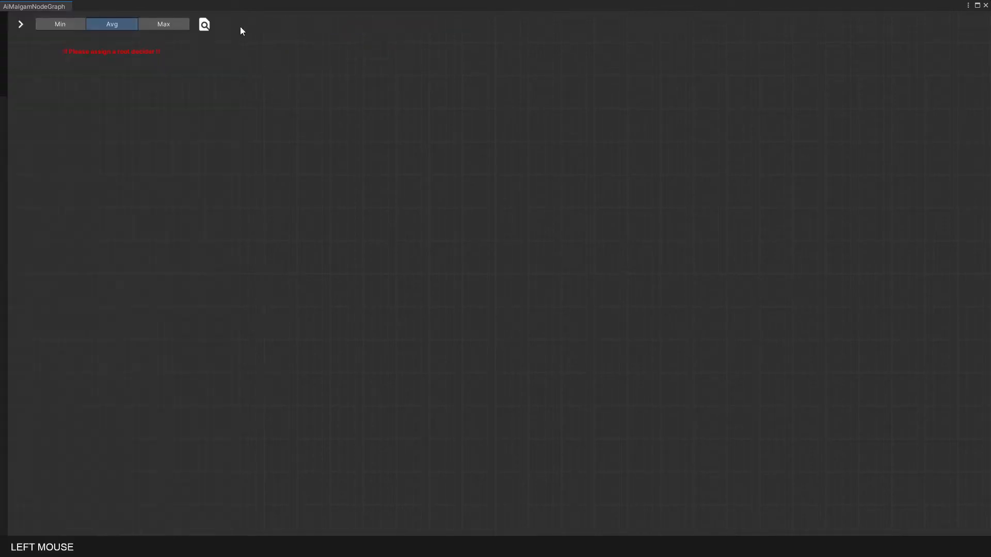
click(21, 23)
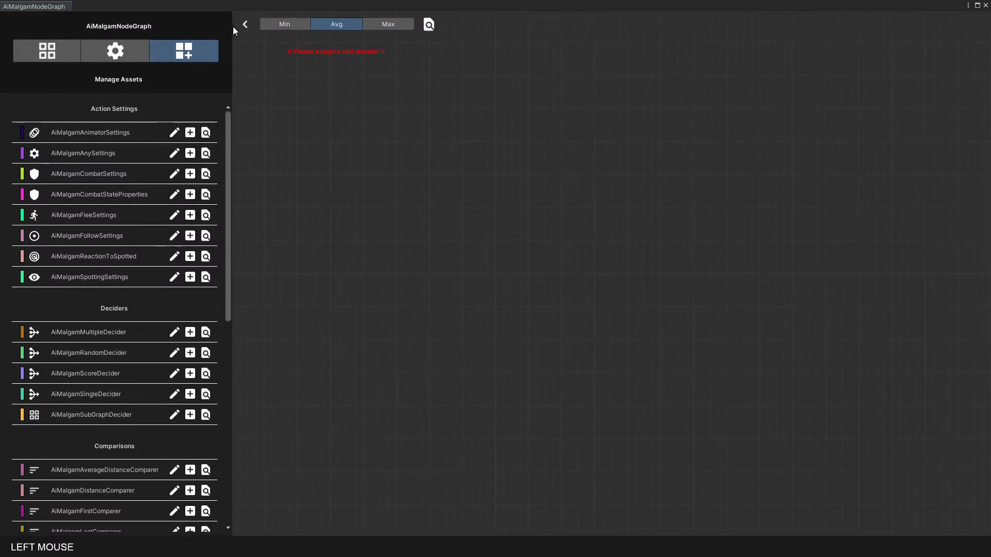
scroll(85, 188, down, 6)
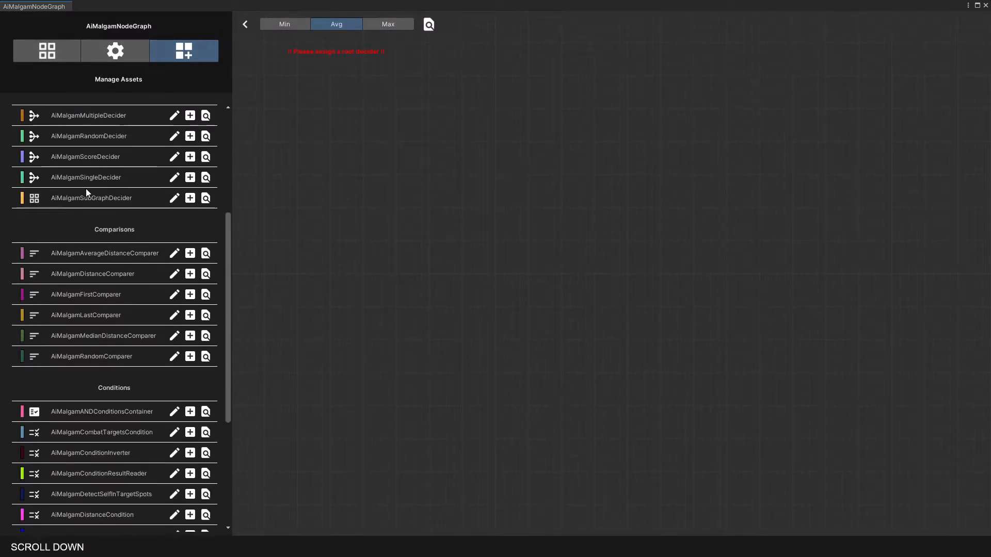
scroll(105, 209, down, 3)
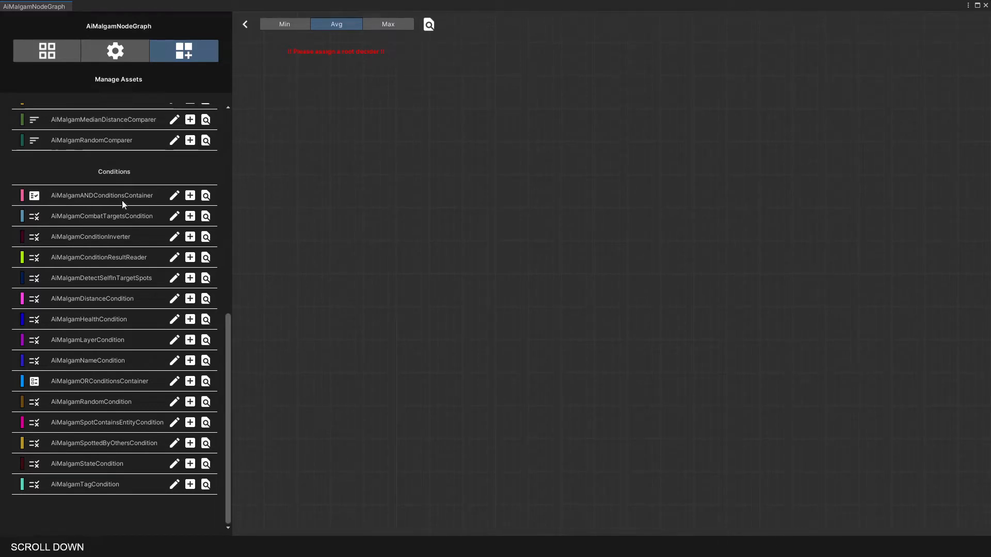
Compare the asset types offered at the Min, Avg and Max complexity levels, returning to Min
click(293, 27)
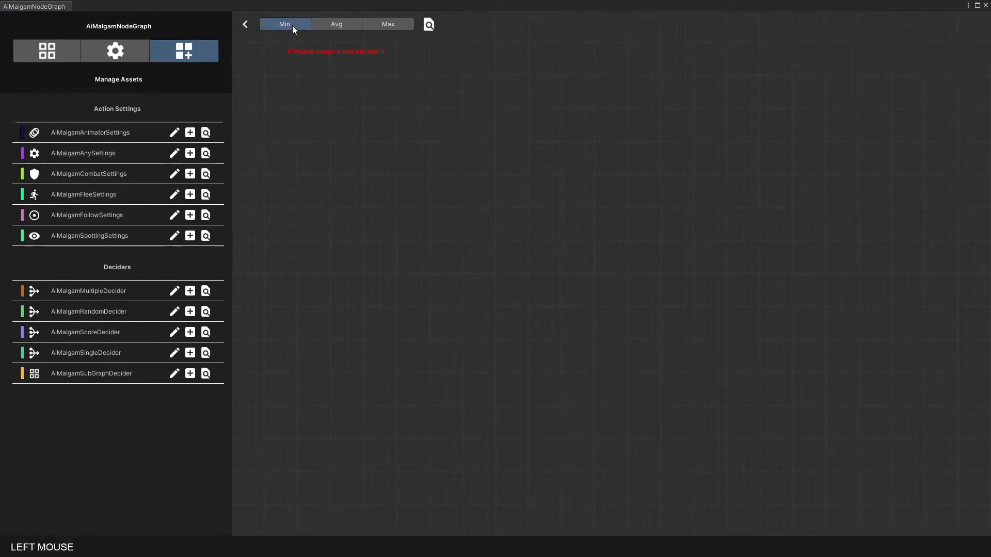
click(336, 24)
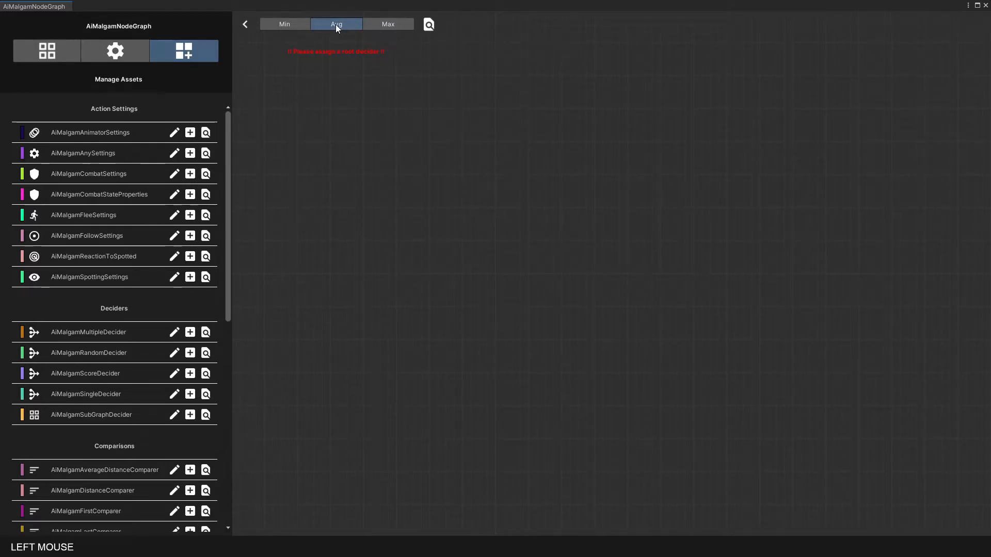
click(386, 28)
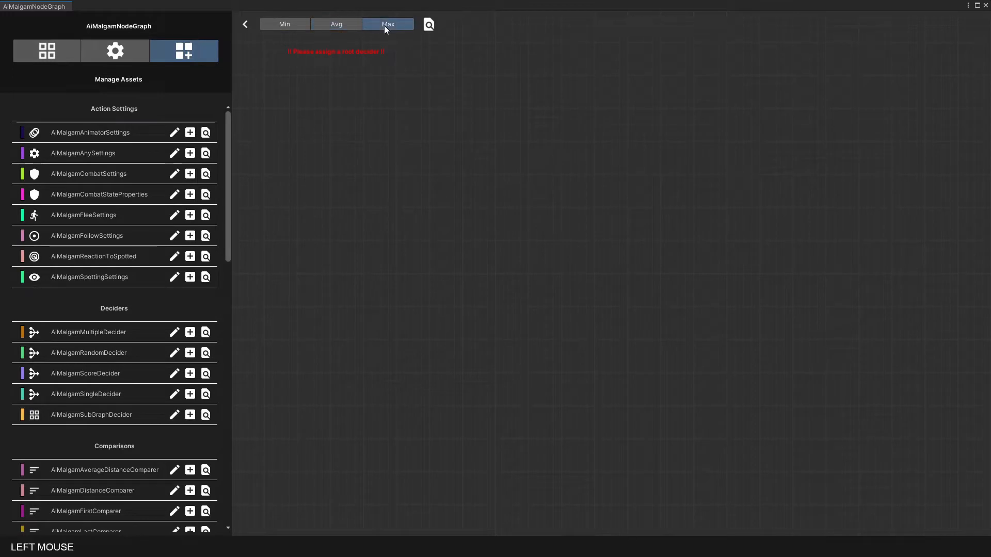
click(279, 27)
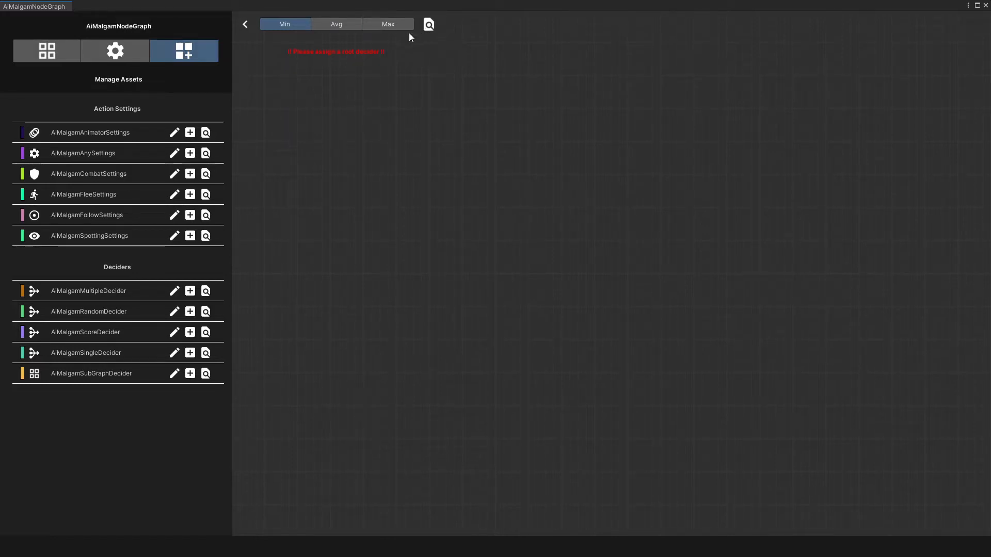
Examine the Node Inspector and the Graph Inspector, including the options for collapsing nodes on panning and on selection
click(128, 55)
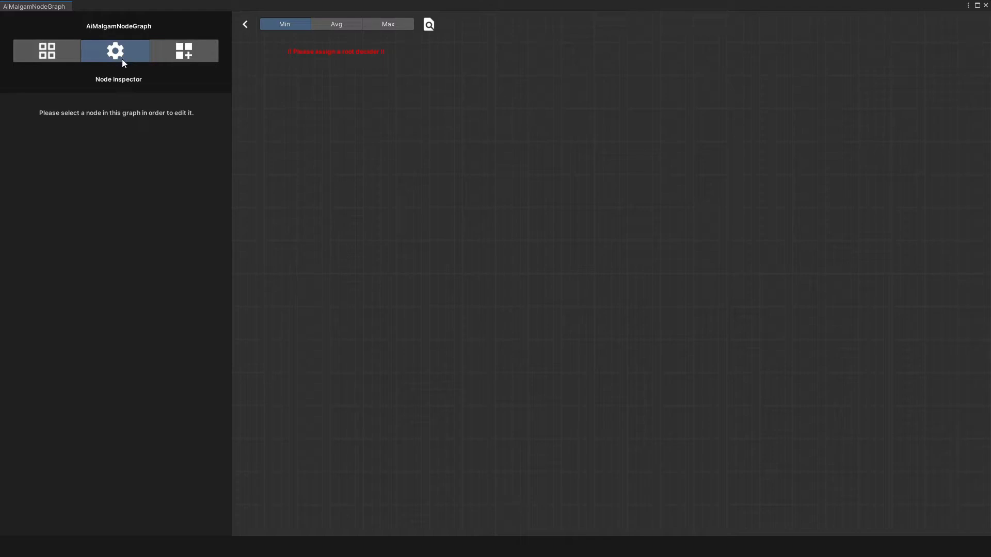
click(41, 58)
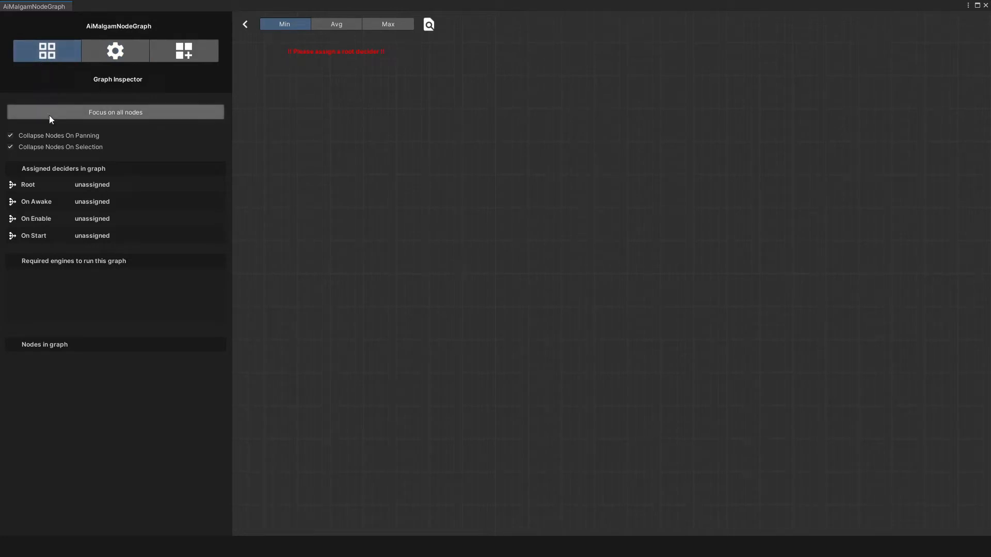
click(64, 138)
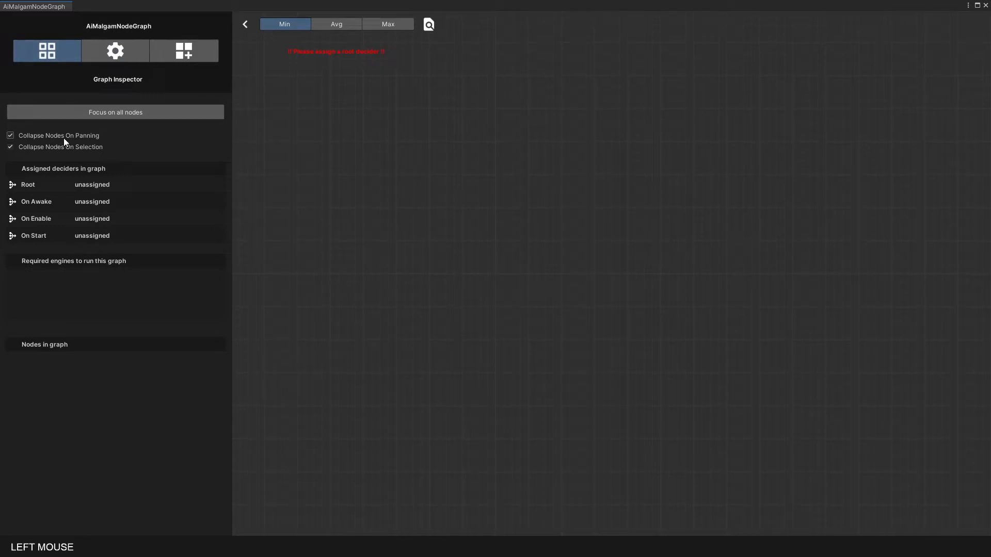
click(64, 147)
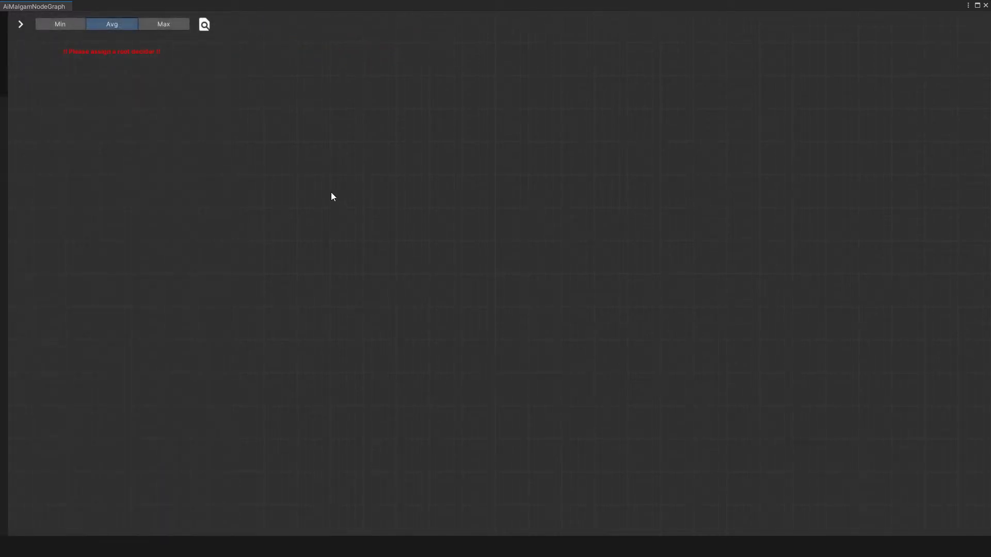
Compare the kinds of nodes that can be created in the graph at the Min and Avg levels
click(77, 25)
right_click(180, 112)
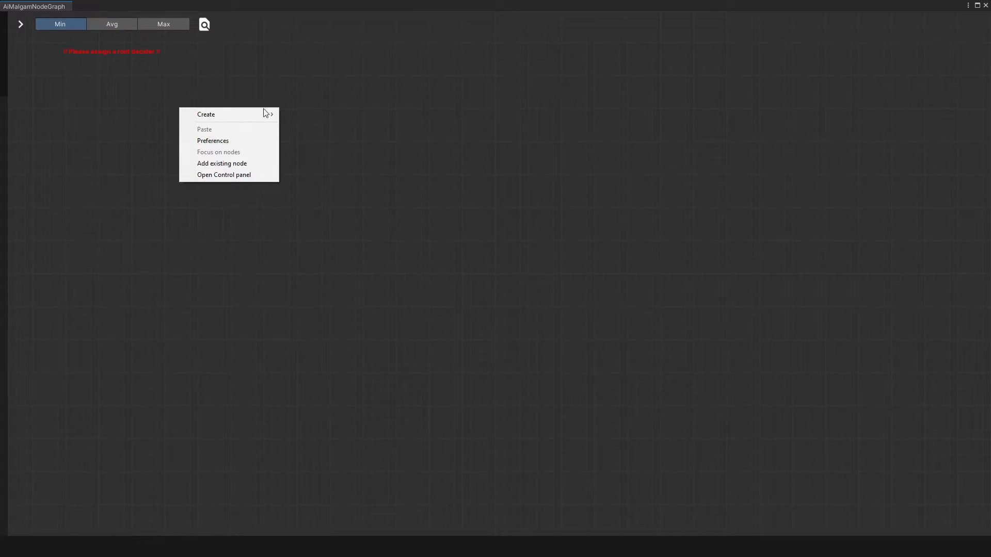
mouse_move(266, 110)
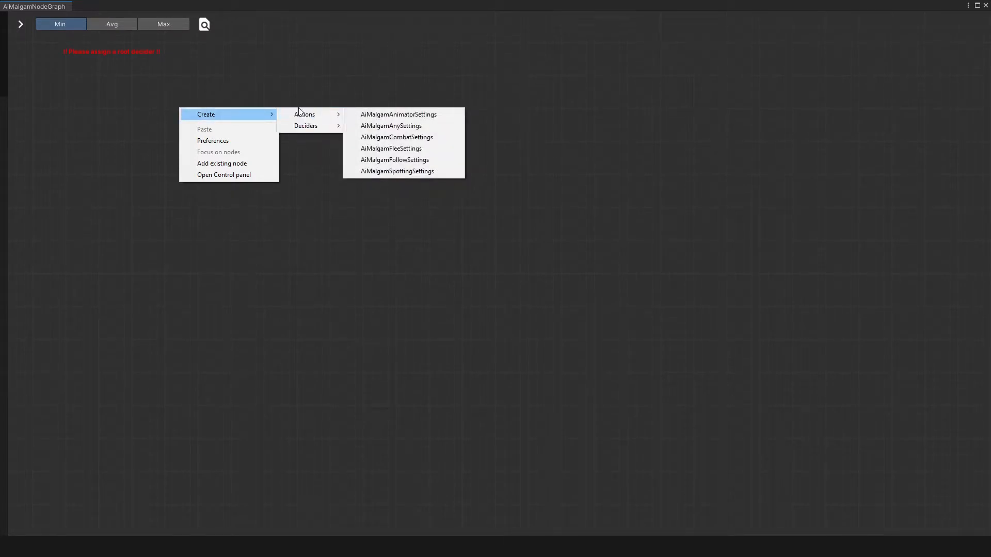
click(288, 99)
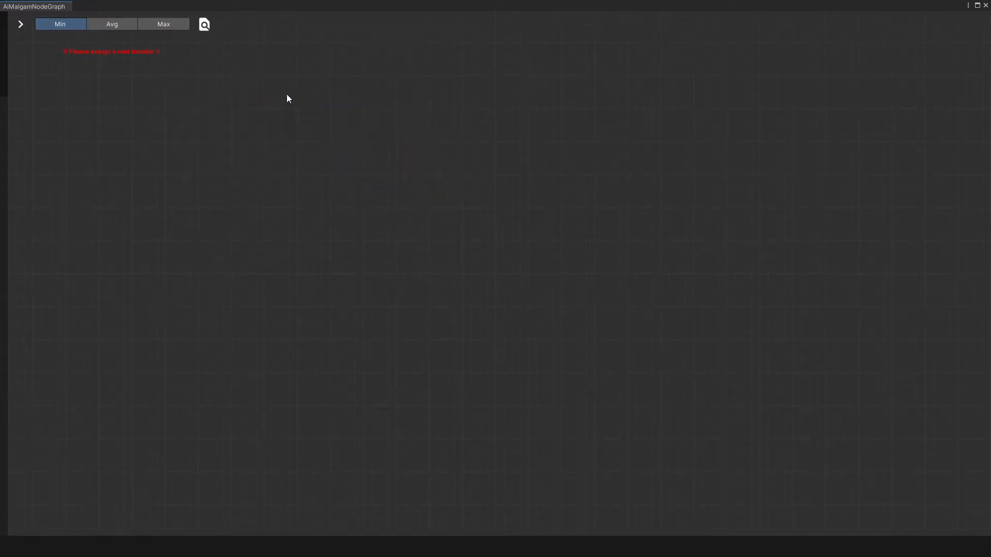
click(97, 26)
right_click(219, 120)
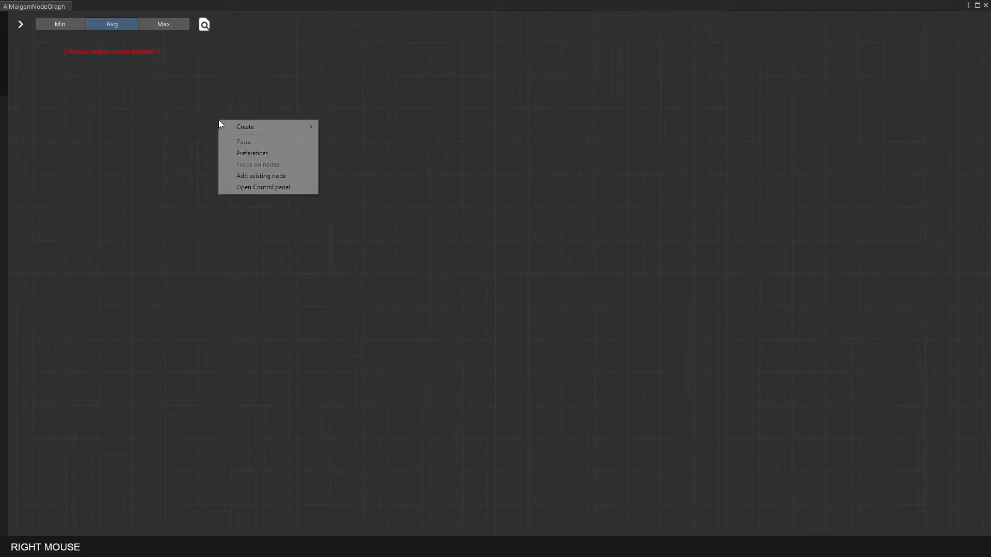
mouse_move(318, 128)
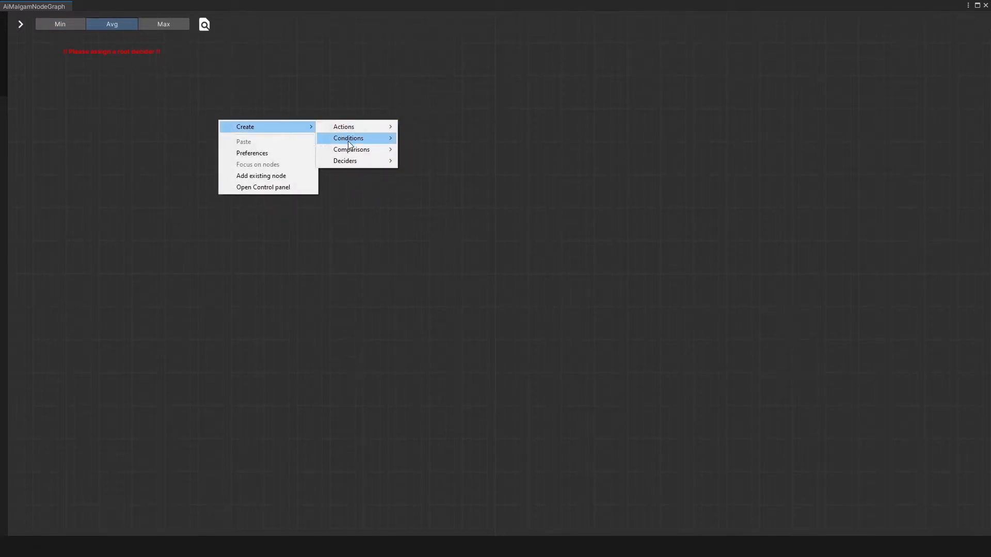
mouse_move(357, 162)
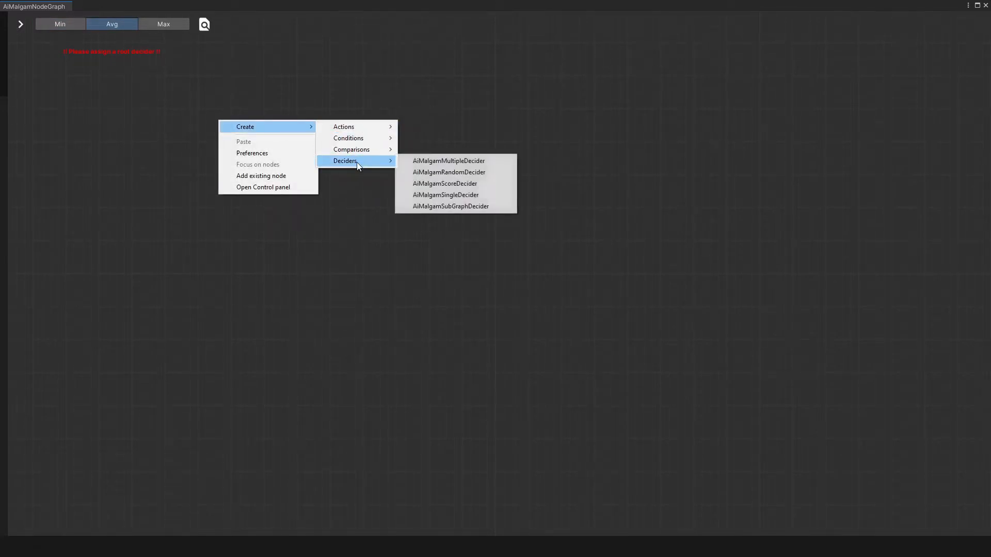
click(352, 188)
Switch the graph to the Max level, create an AiMalgamState node and place it in the upper-right area of the graph
click(166, 26)
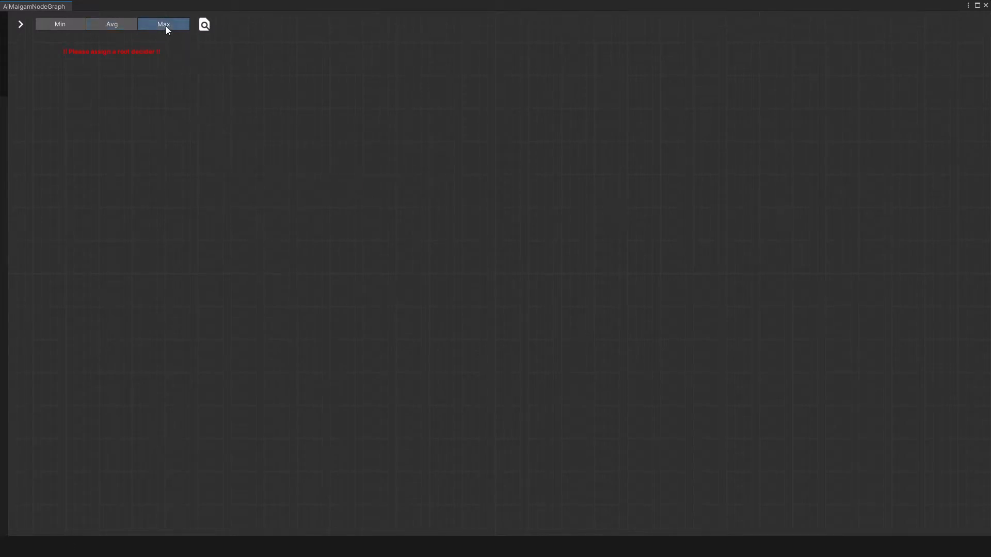
right_click(215, 128)
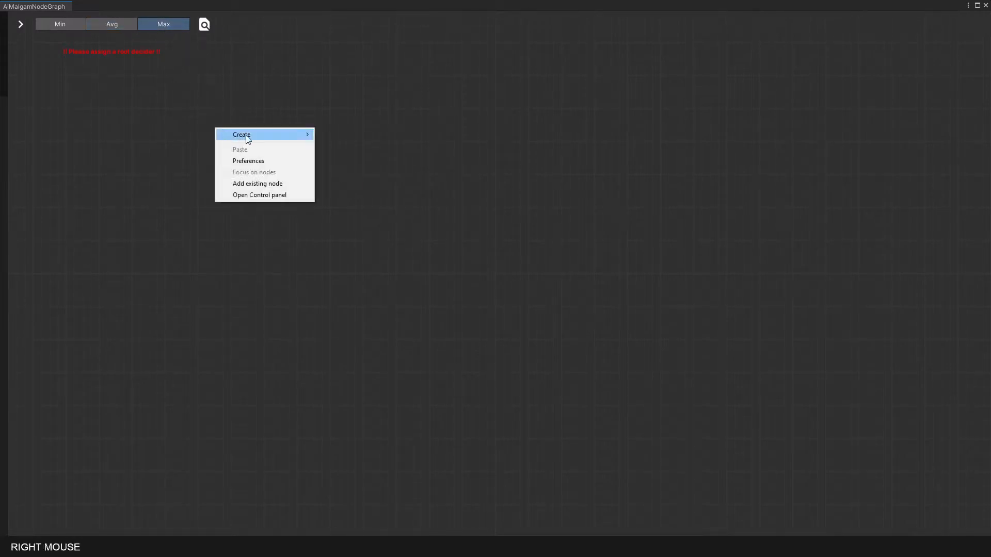
mouse_move(273, 139)
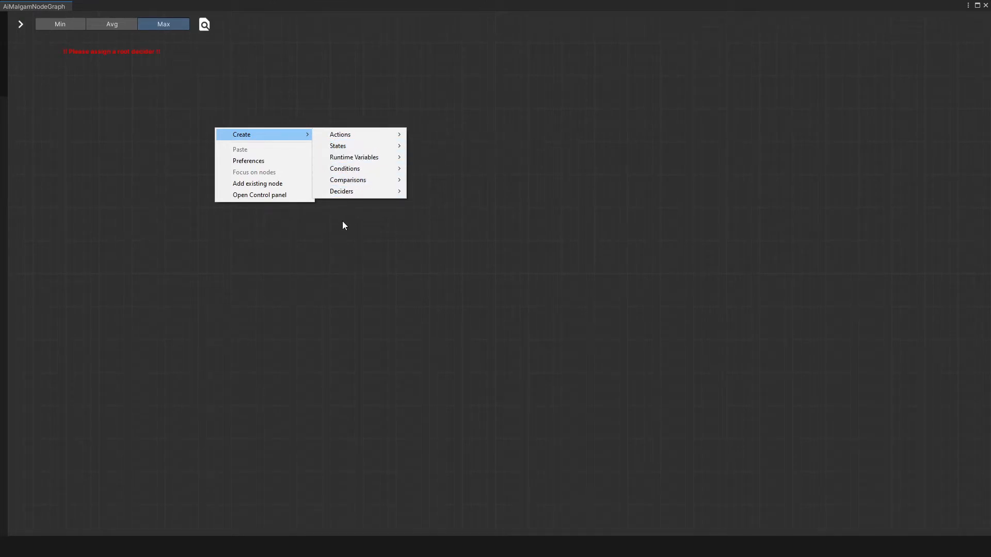
mouse_move(388, 148)
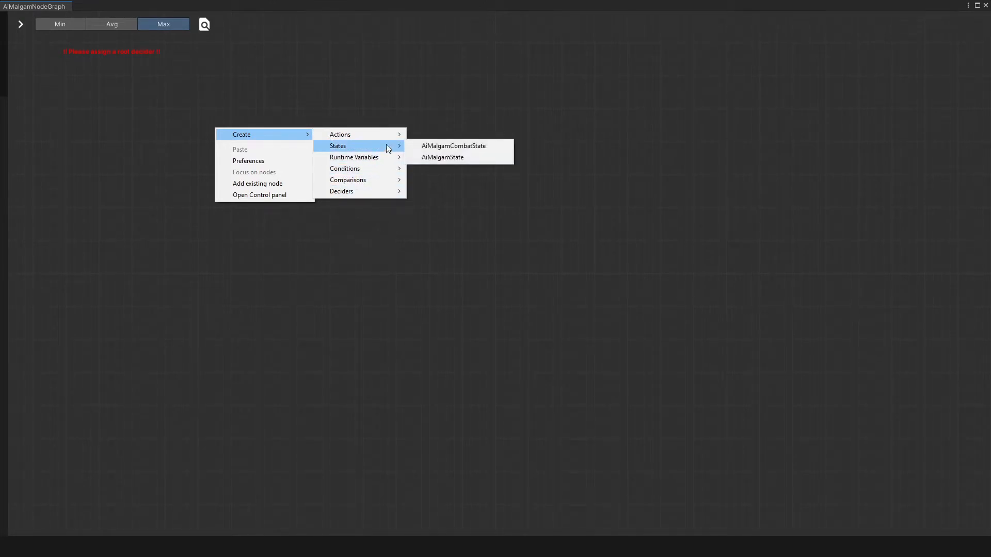
click(443, 157)
drag(341, 145, 656, 124)
Create an AiMalgamHealthCondition node and align it level with the AiMalgamState node, on its left side
right_click(202, 163)
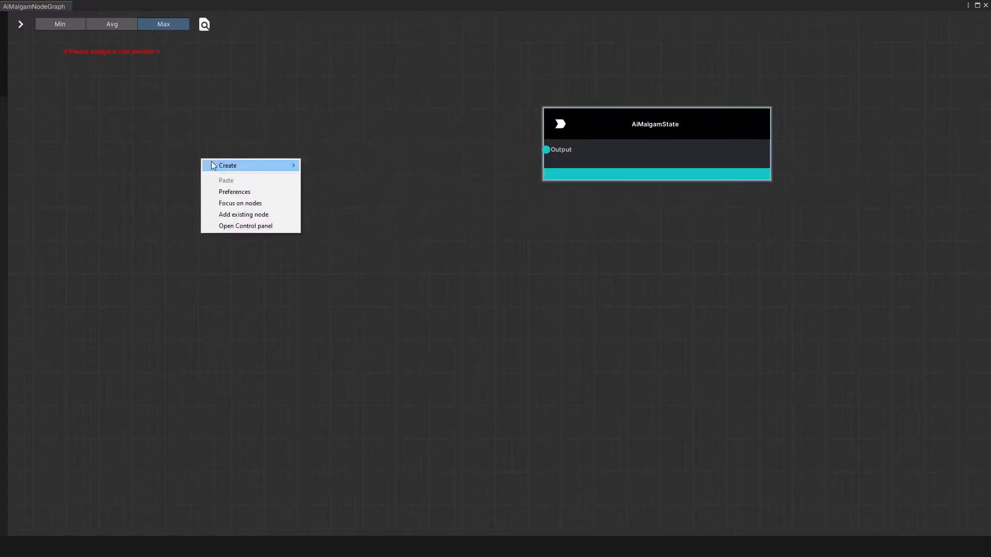
mouse_move(261, 165)
mouse_move(350, 202)
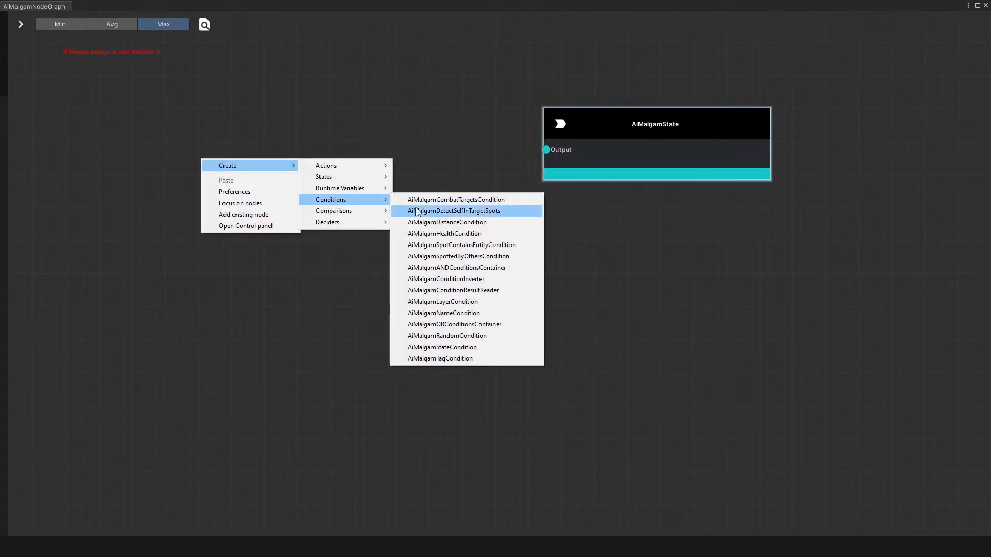
click(455, 234)
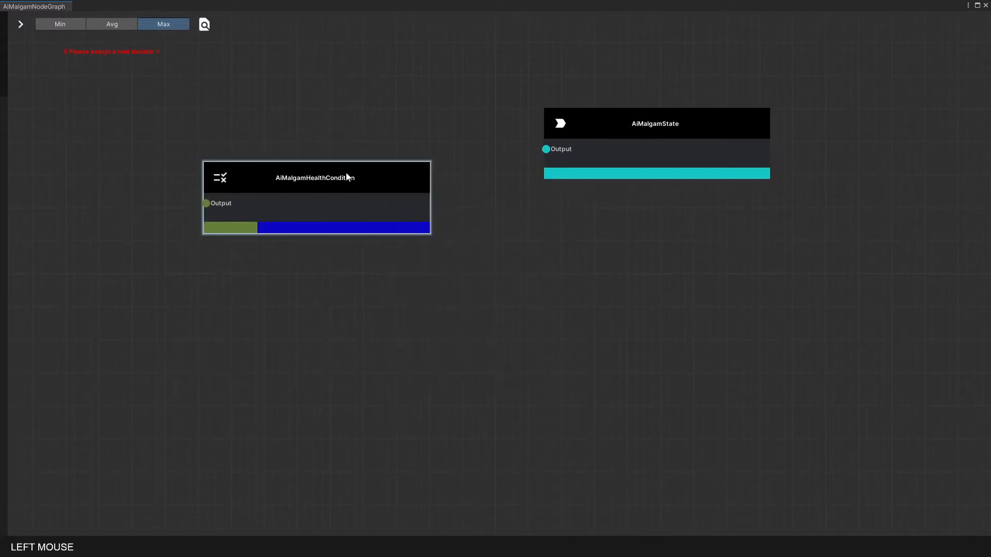
drag(348, 175, 399, 122)
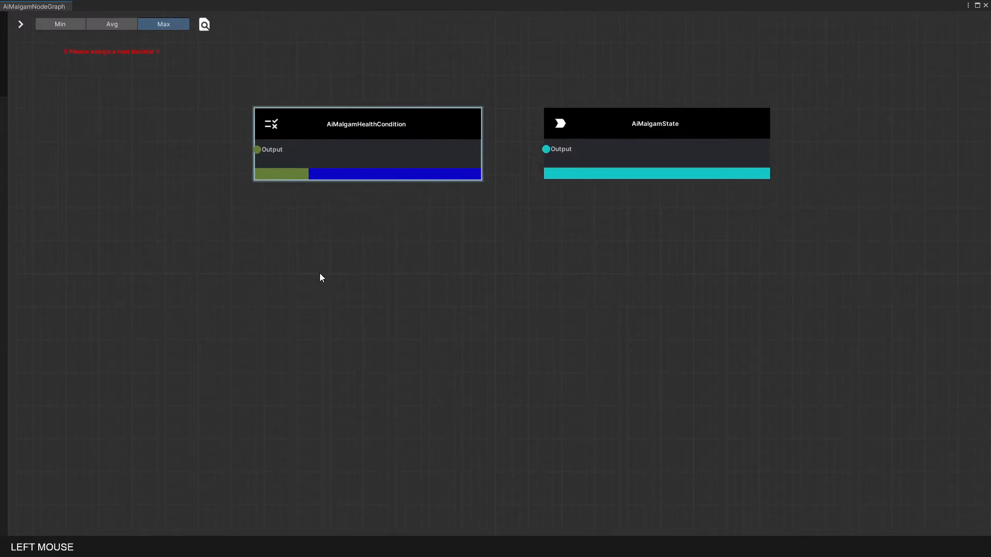
Create an AiMalgamMultipleDecider node and align it beneath the AiMalgamHealthCondition node
right_click(321, 279)
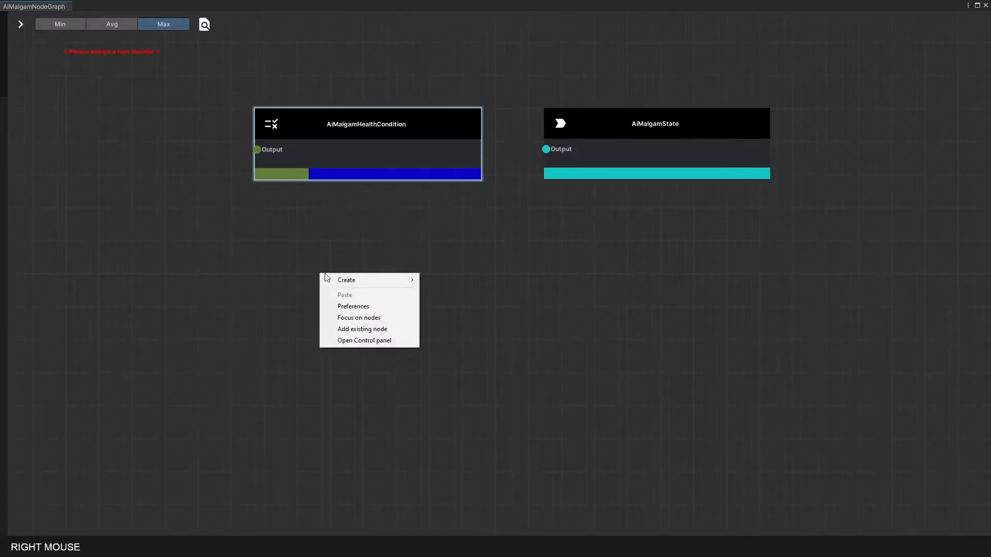
mouse_move(376, 281)
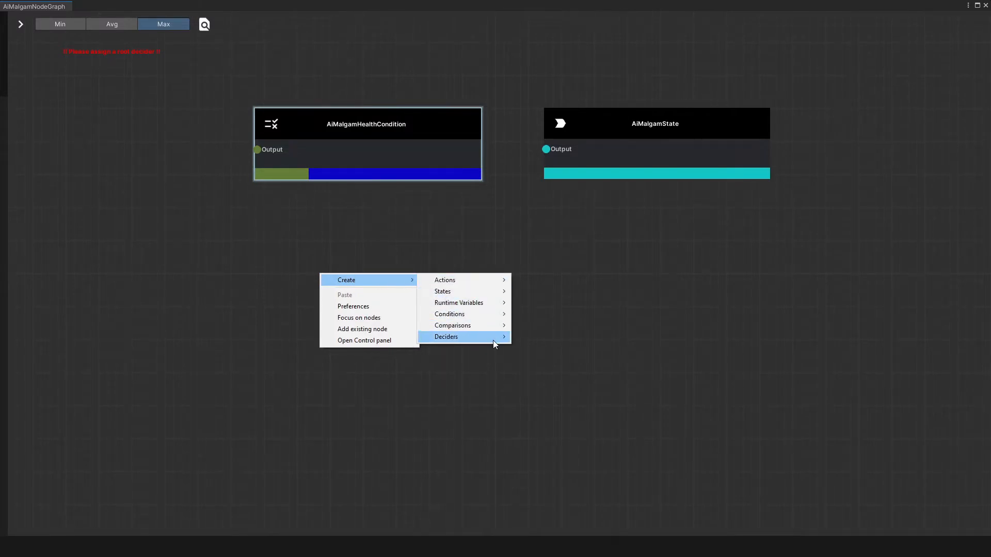
mouse_move(496, 340)
click(532, 335)
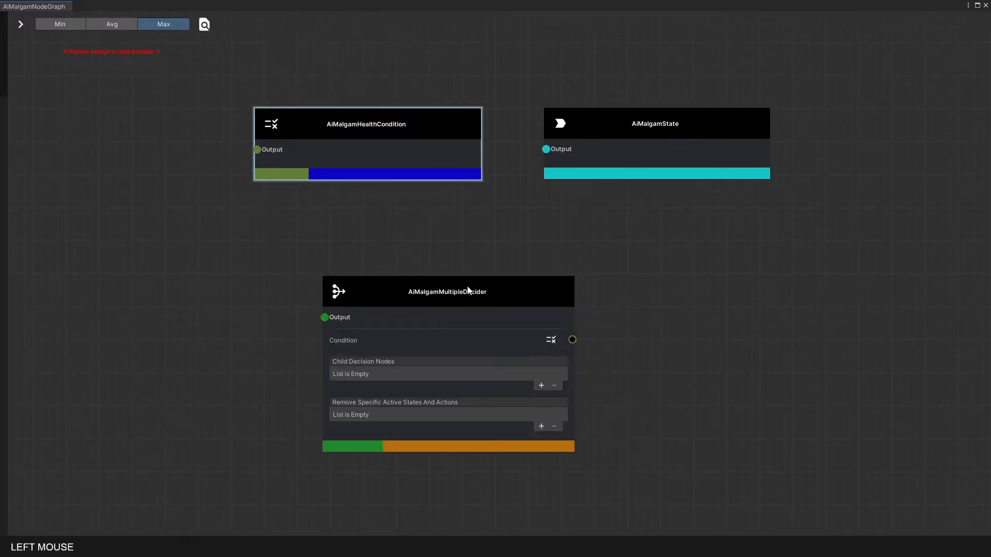
mouse_move(500, 288)
mouse_down()
mouse_move(393, 266)
mouse_move(400, 257)
mouse_up()
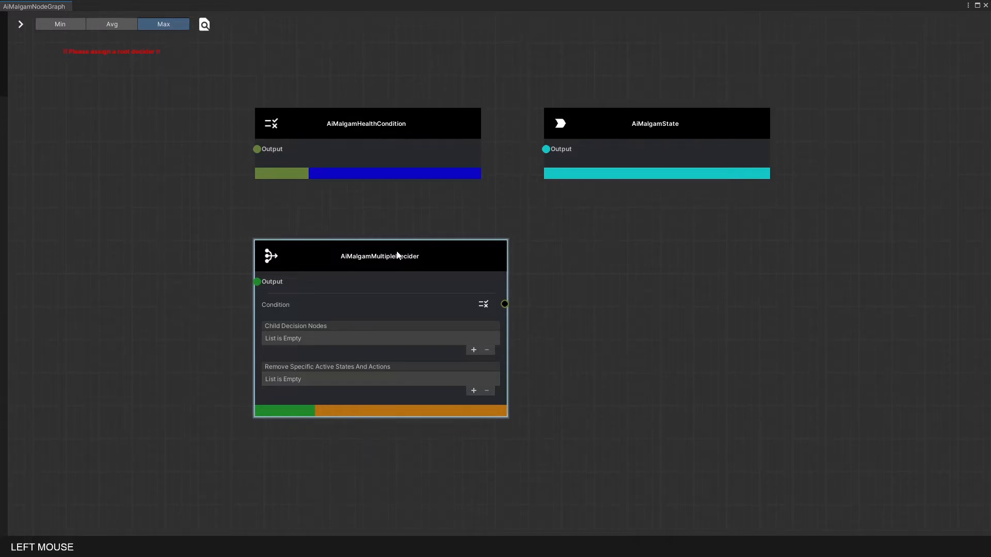
Compare how the graph's nodes are displayed at the Avg, Min and Max levels, finishing at Max
click(115, 27)
click(75, 28)
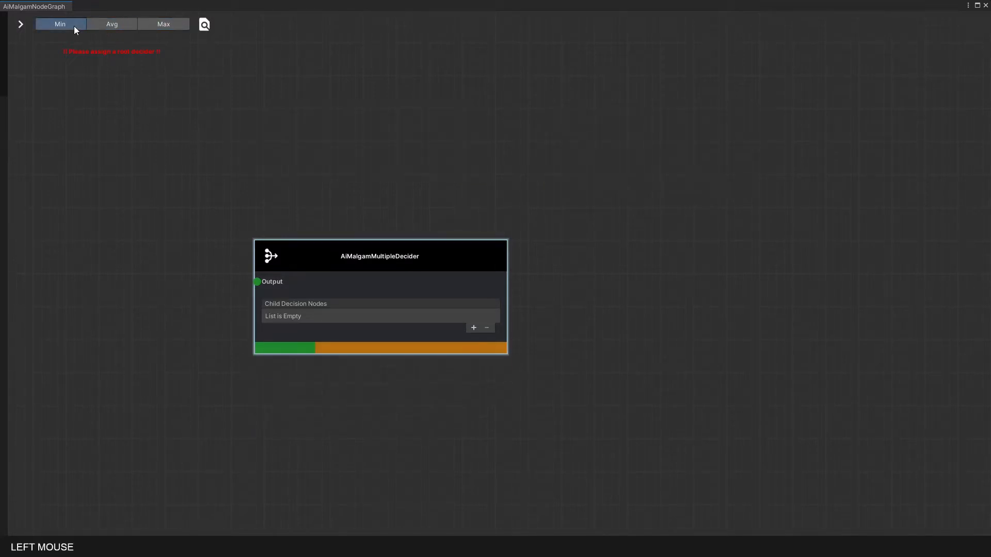
click(150, 29)
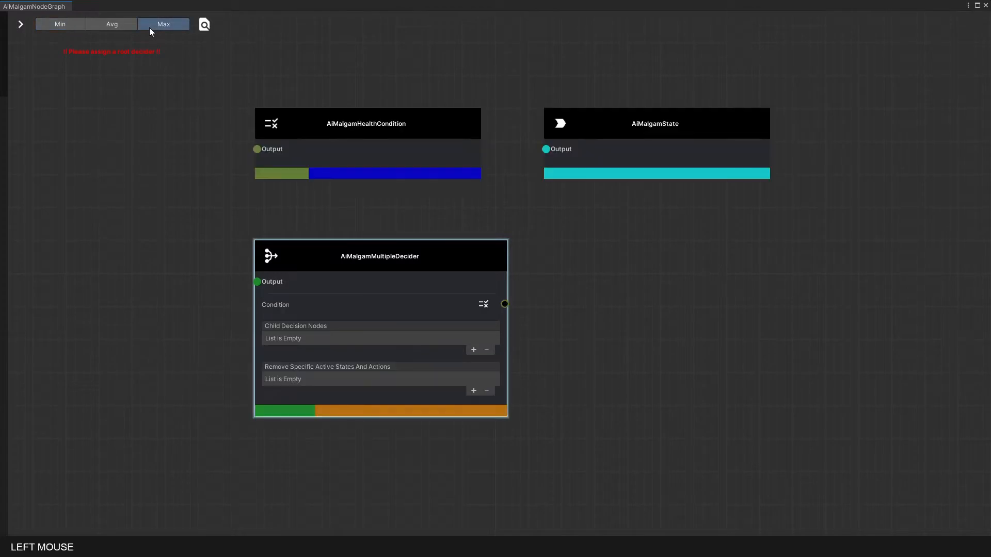
click(191, 99)
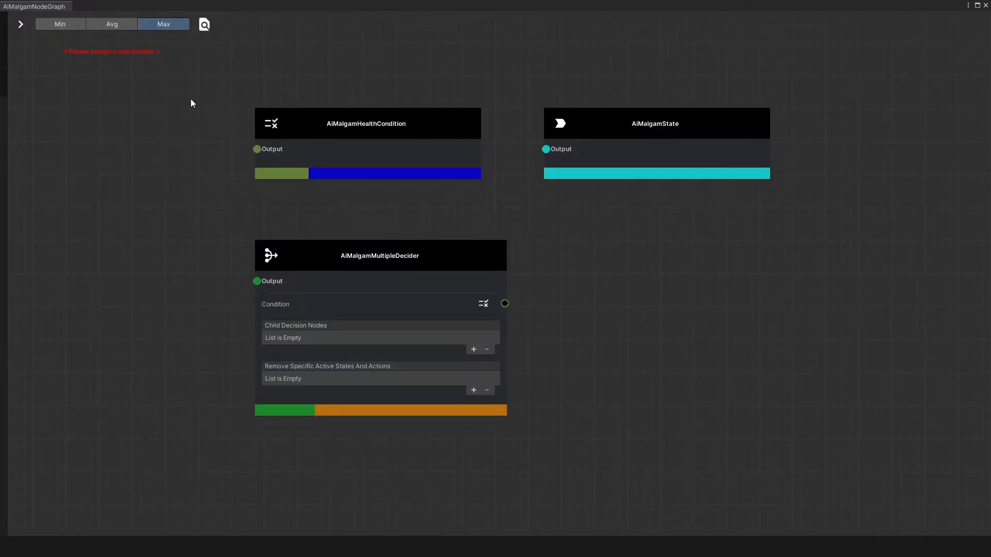
Select the health condition, state and multiple decider nodes together and delete them permanently
click(192, 68)
drag(192, 67, 657, 346)
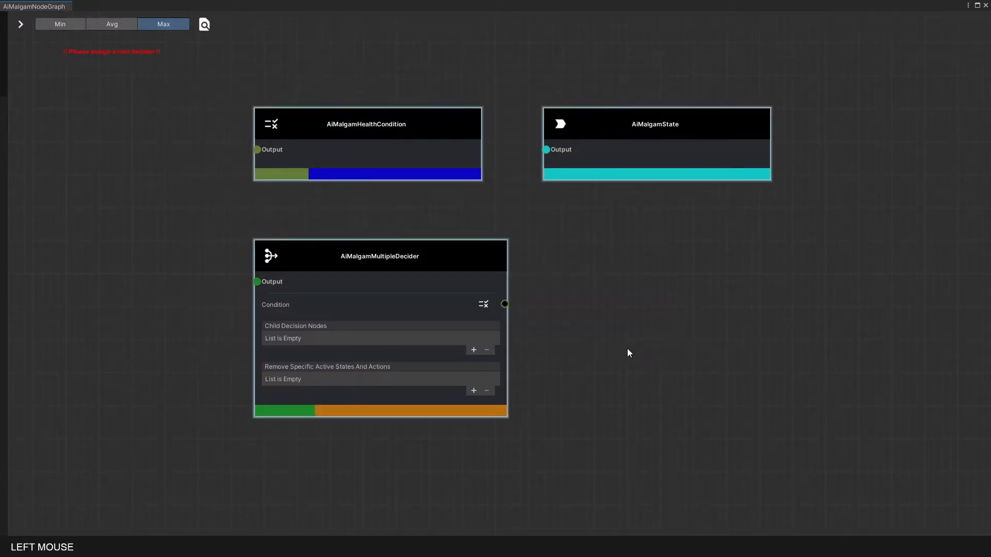
right_click(436, 263)
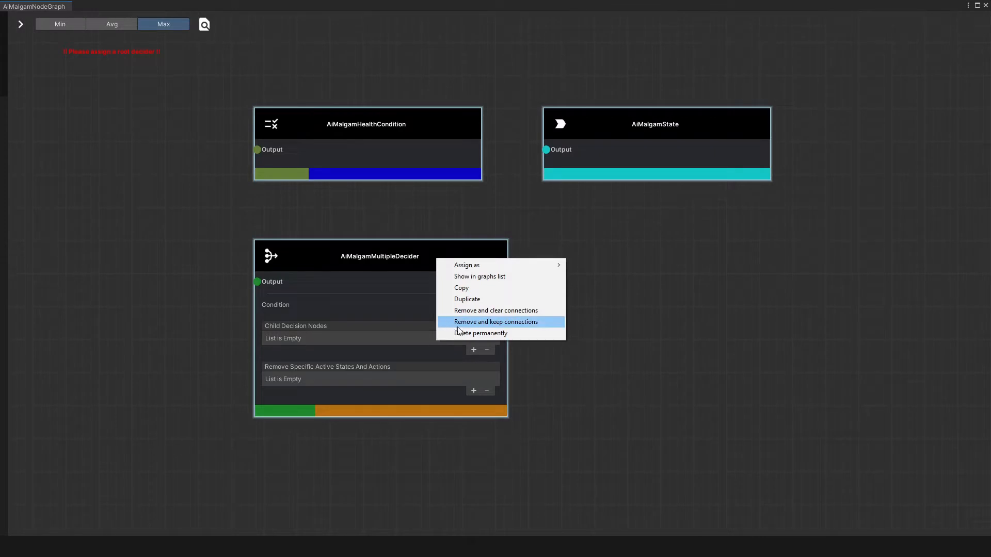
click(478, 333)
click(546, 223)
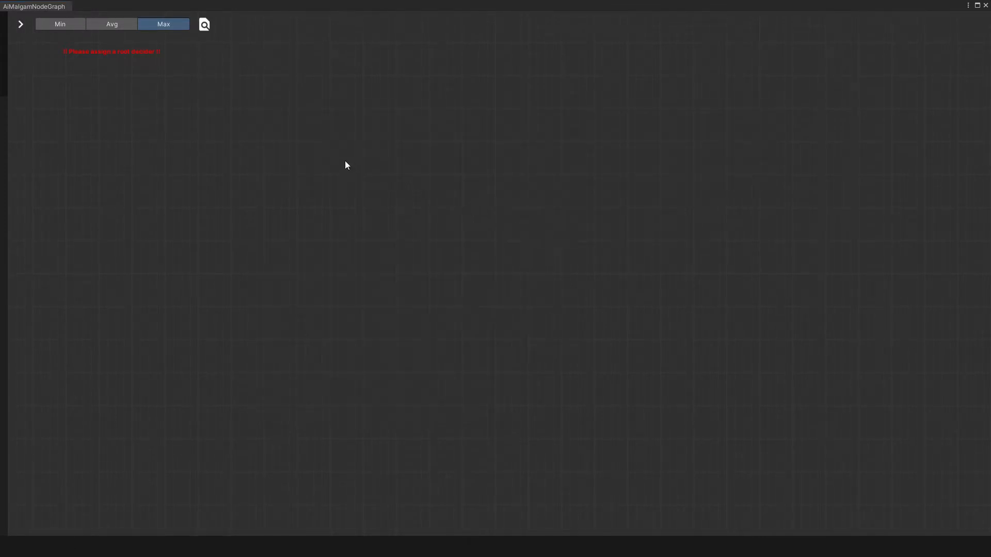
Open the preferences from the empty graph and close the graph window
click(311, 150)
right_click(312, 150)
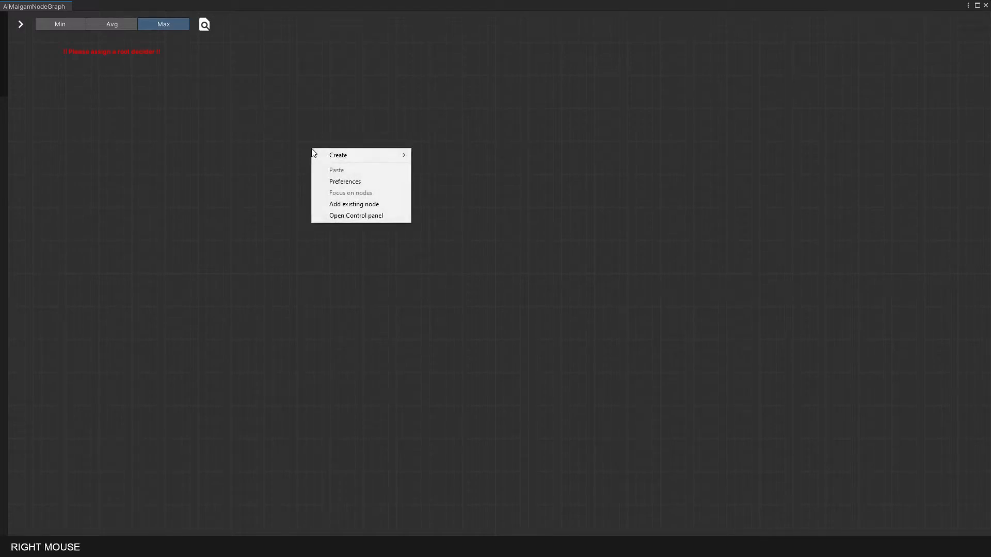
click(354, 182)
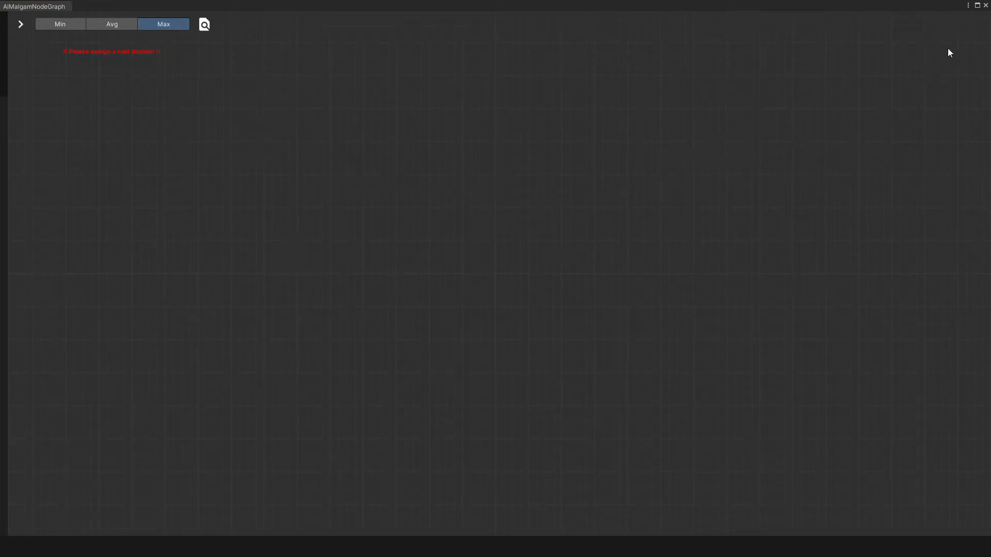
click(985, 5)
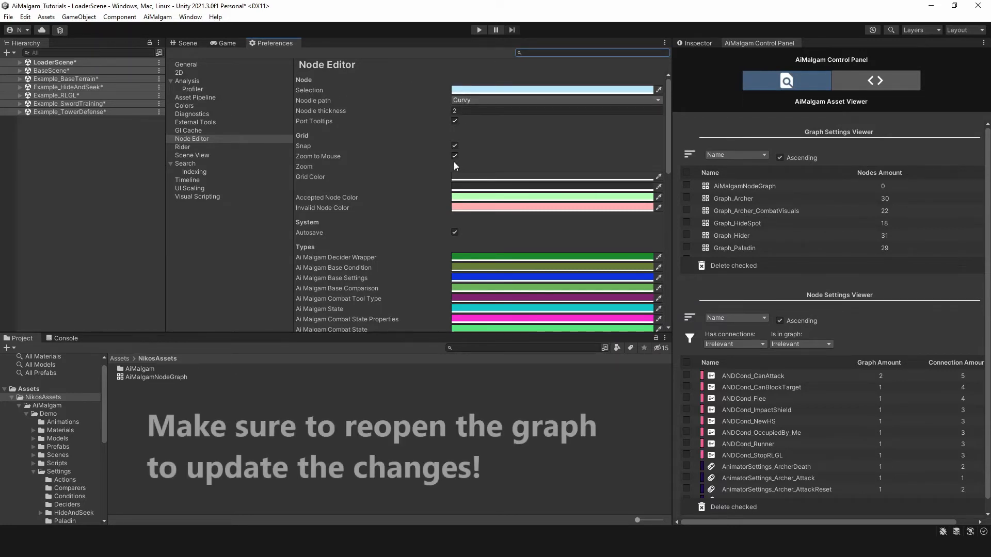
Examine the Node Editor preferences, including the grid settings and the colour assigned to each AiMalgam node type
scroll(480, 201, down, 3)
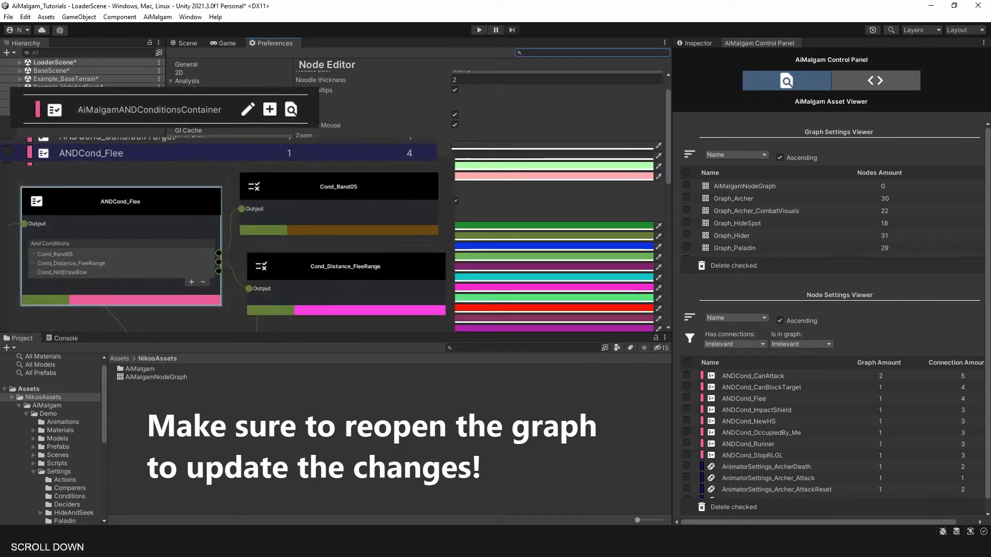
scroll(552, 202, down, 5)
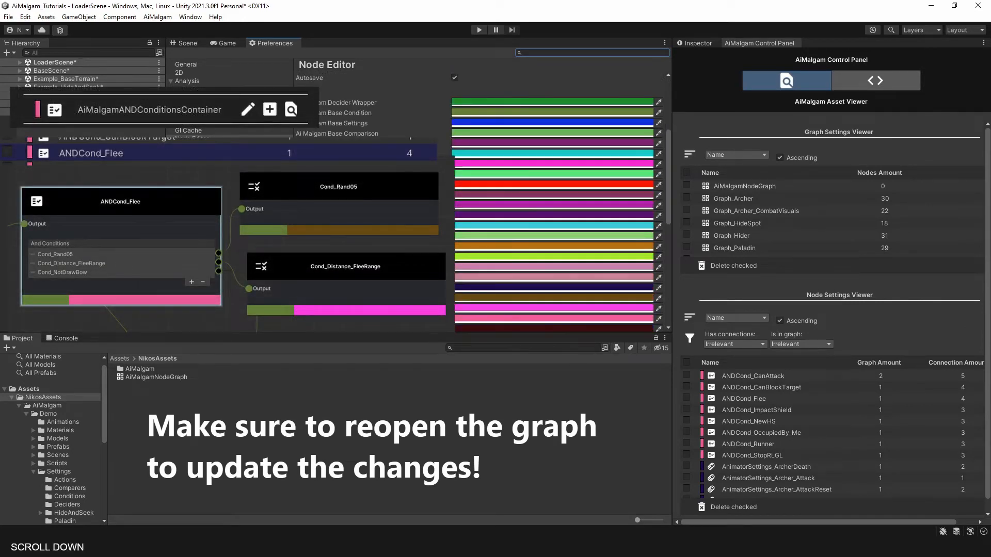
scroll(370, 225, down, 3)
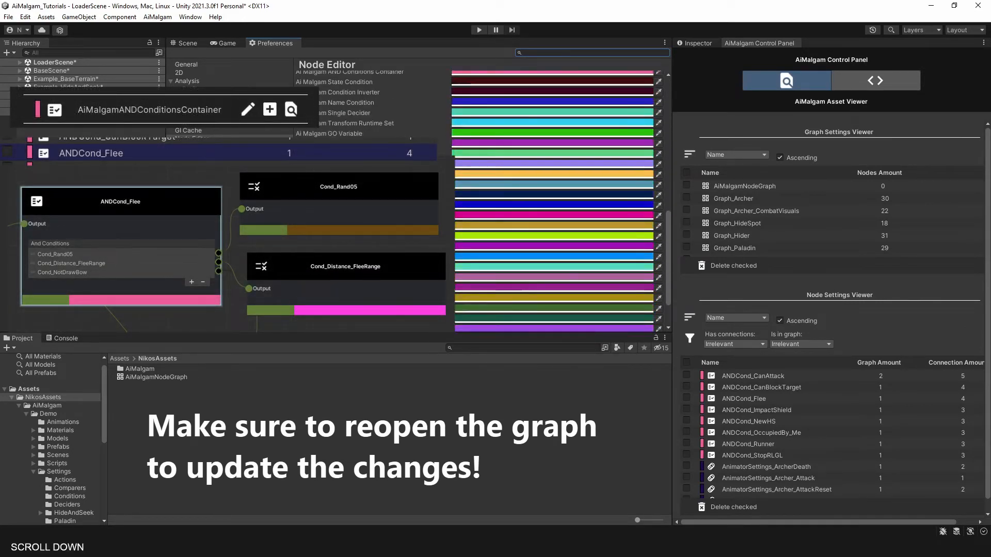
scroll(371, 223, up, 1)
scroll(373, 221, up, 6)
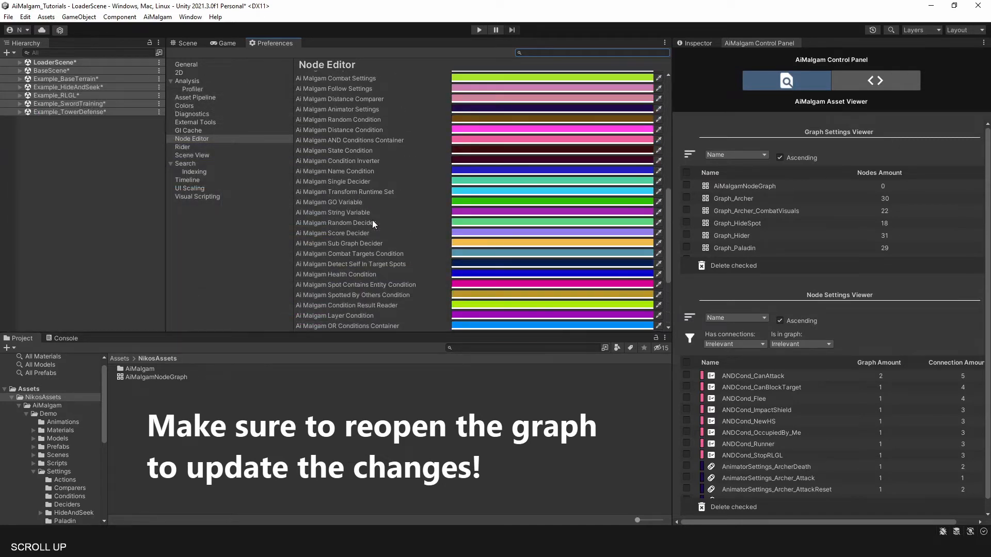
scroll(376, 219, up, 10)
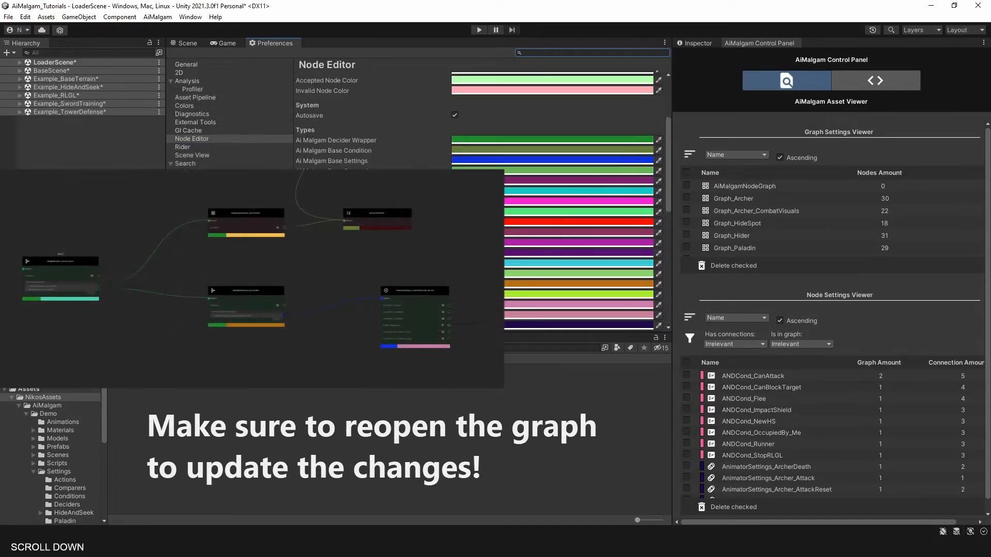
scroll(375, 219, up, 1)
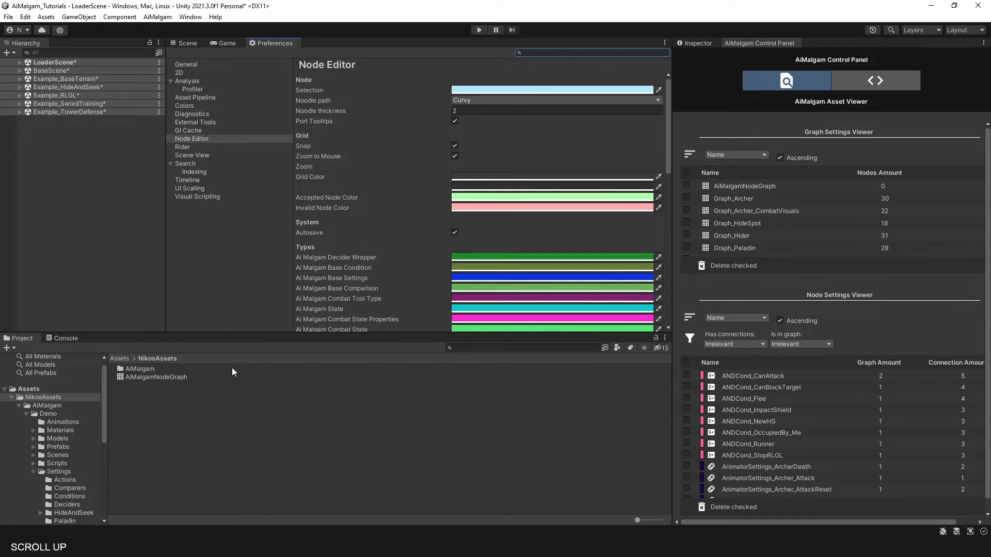
Reopen the AiMalgamNodeGraph asset, add the existing ANDCond_Runner node with its connected nodes, and focus on all nodes
double_click(178, 375)
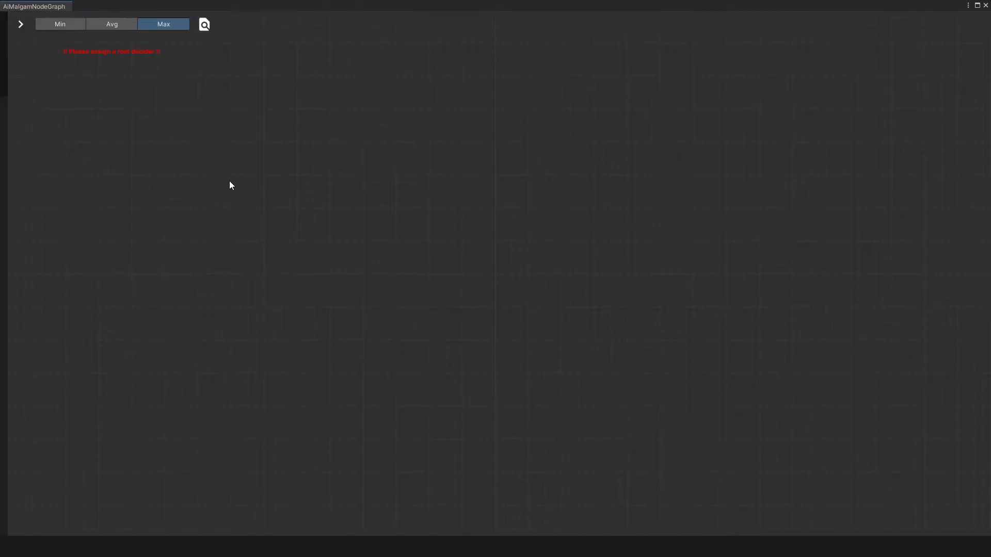
right_click(231, 180)
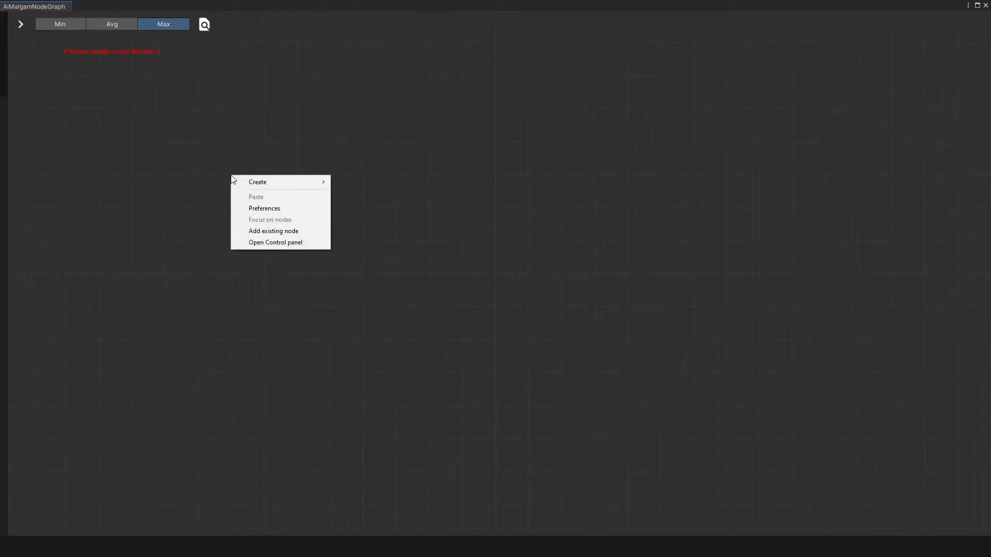
click(290, 232)
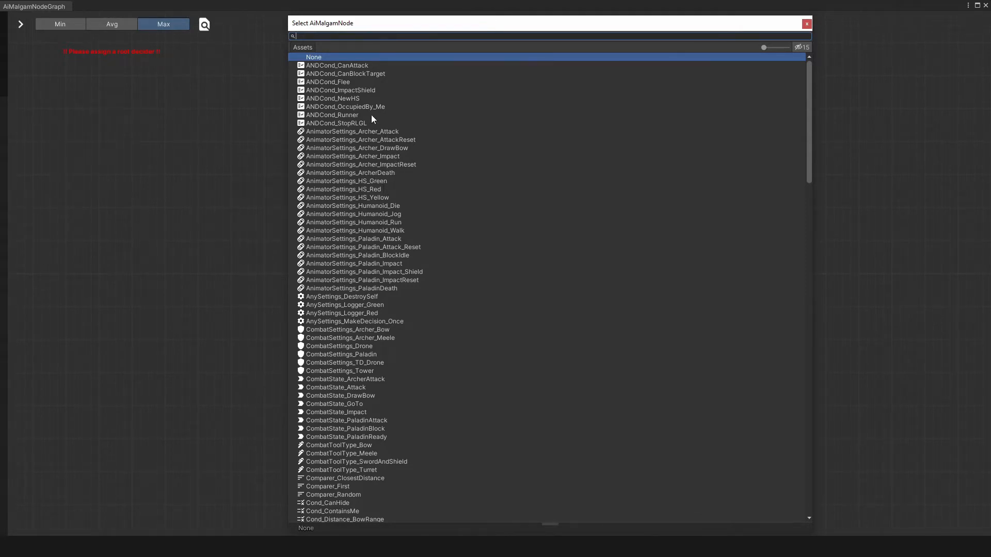
double_click(343, 113)
right_drag(432, 123, 342, 220)
scroll(432, 181, down, 5)
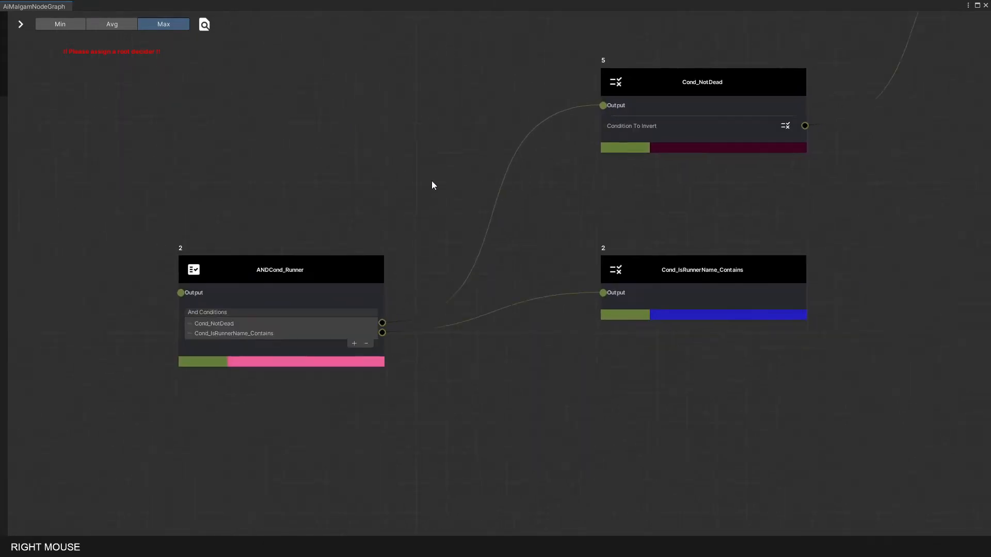
right_drag(454, 143, 252, 285)
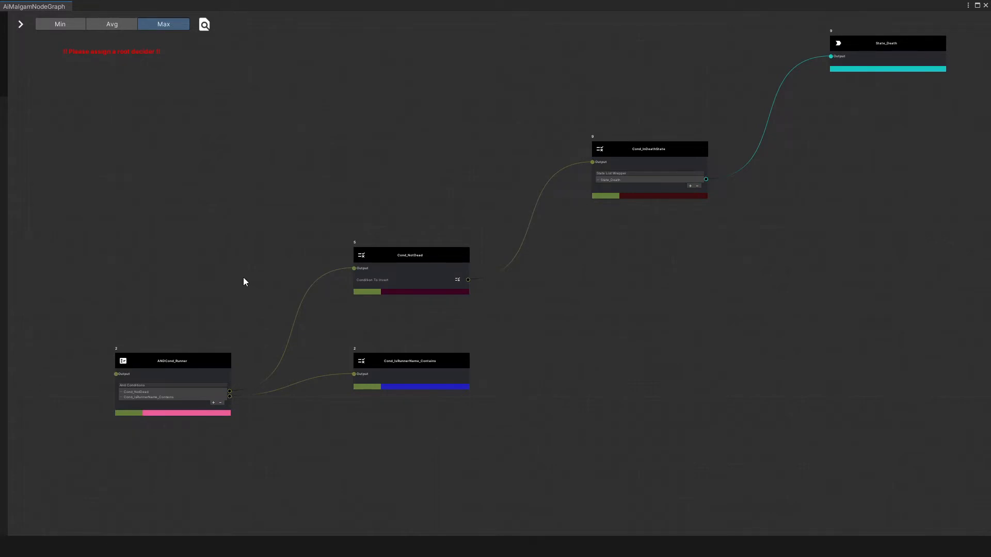
right_click(156, 190)
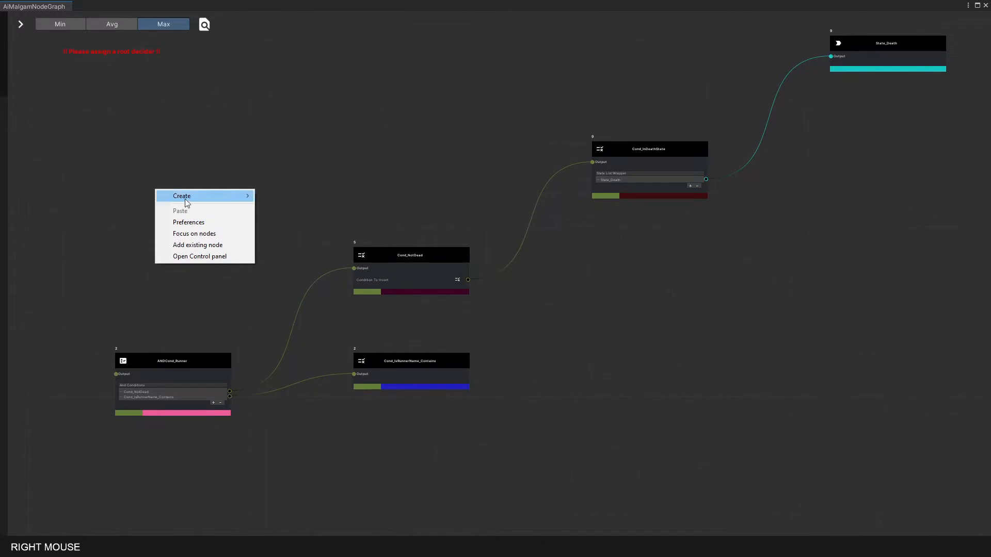
click(235, 234)
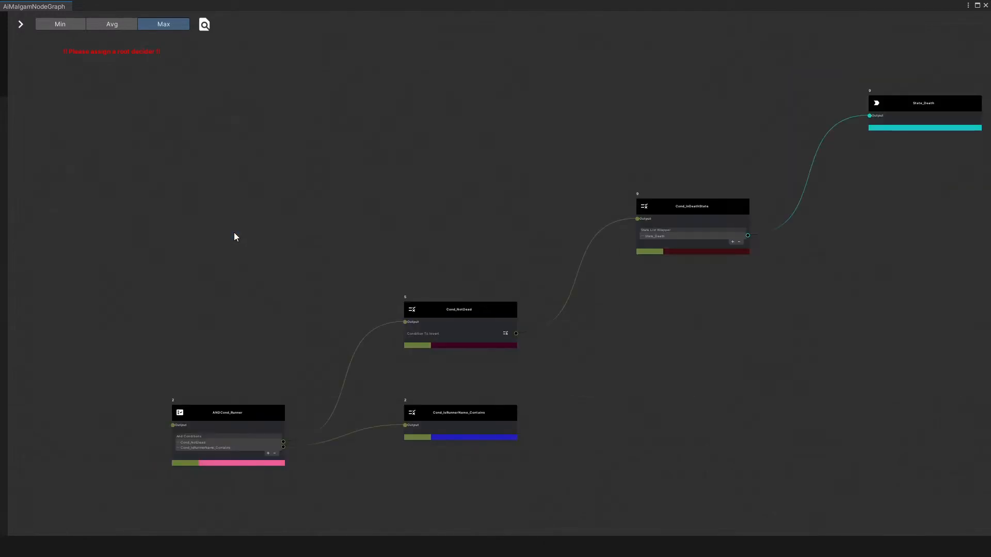
Copy the Cond_IsRunnerName_Contains node and paste it into the empty area above the ANDCond_Runner node
click(429, 413)
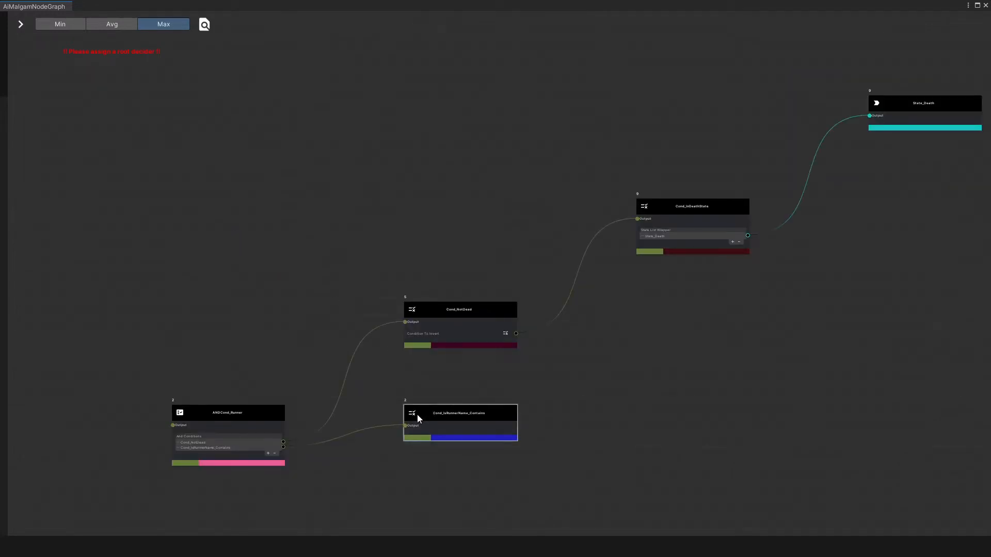
right_click(419, 411)
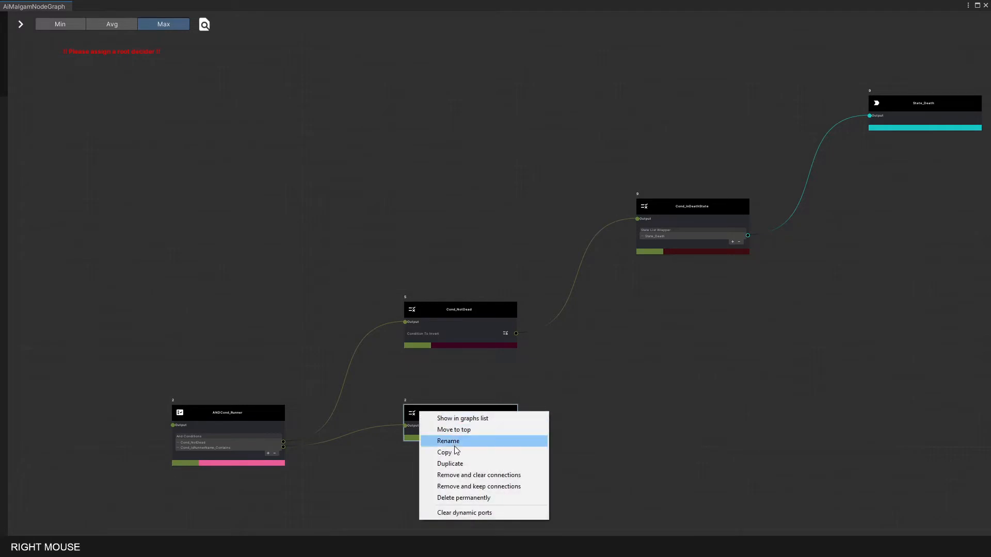
click(456, 453)
click(266, 150)
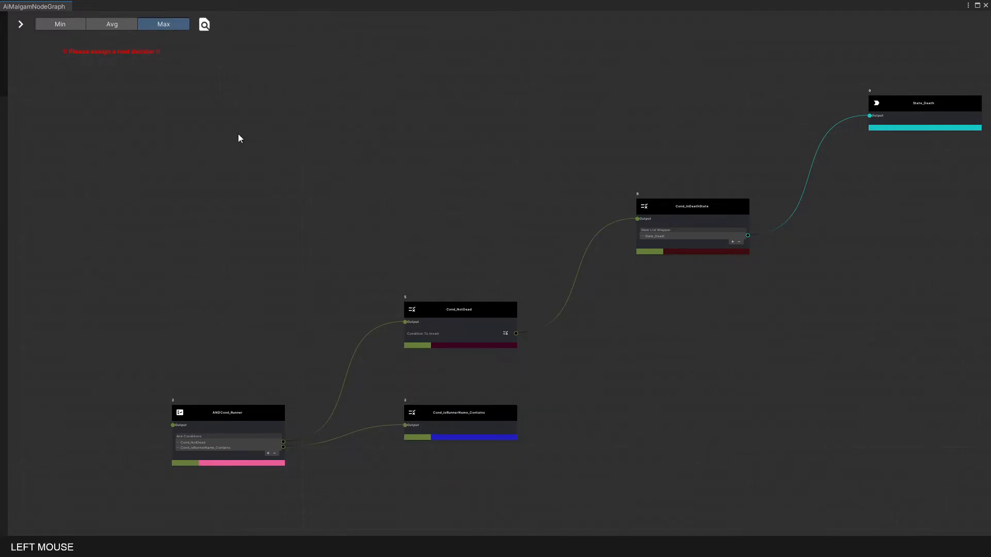
right_click(216, 120)
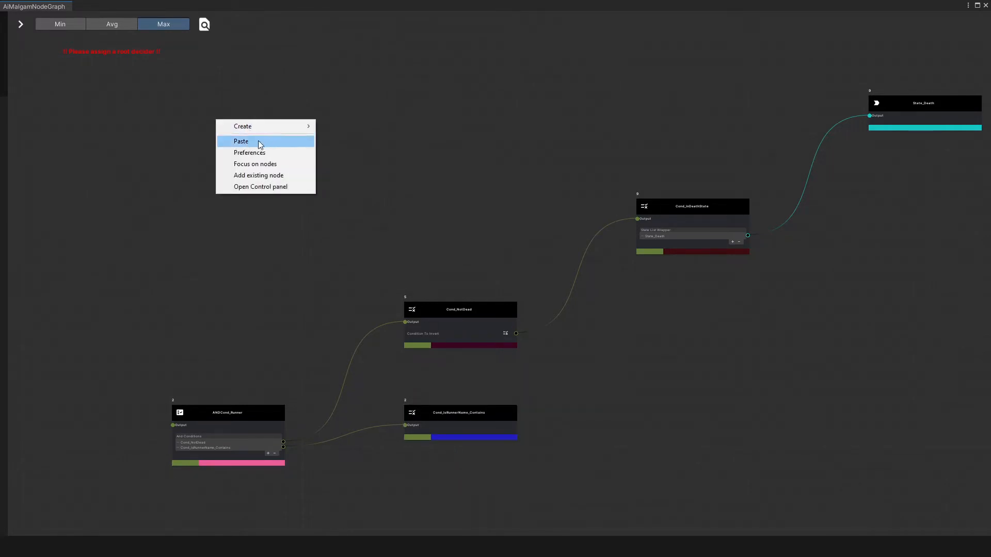
click(271, 142)
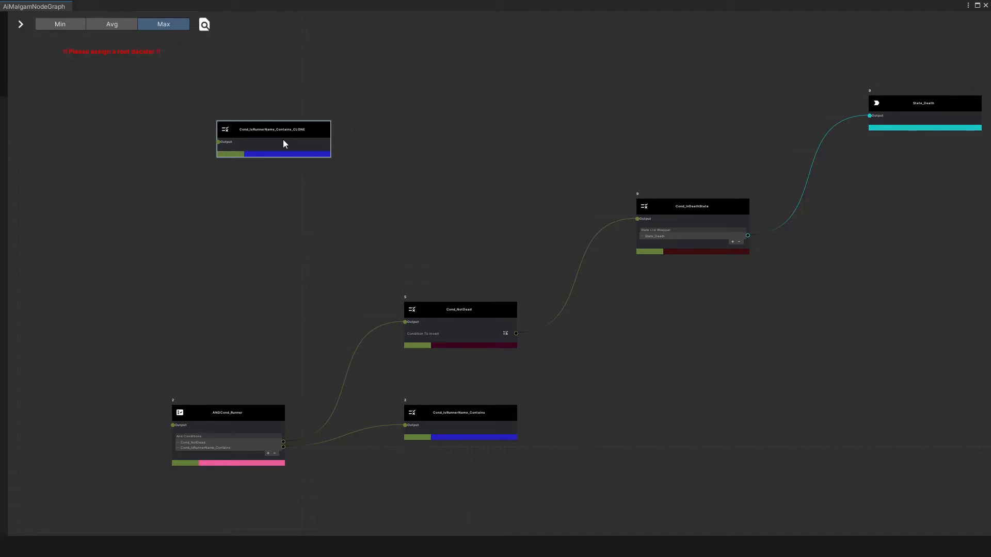
Permanently delete the pasted clone of the Cond_IsRunnerName_Contains node
right_click(309, 133)
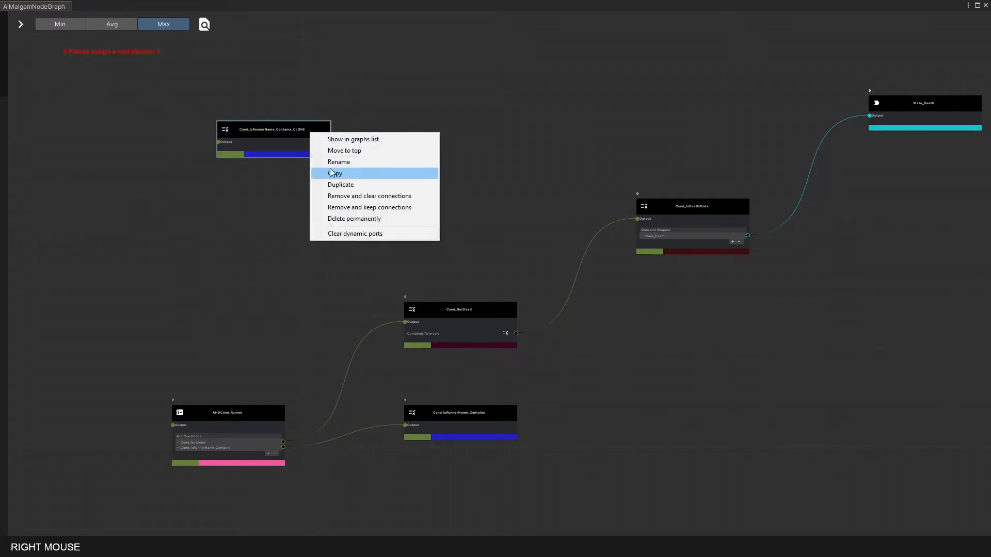
click(357, 219)
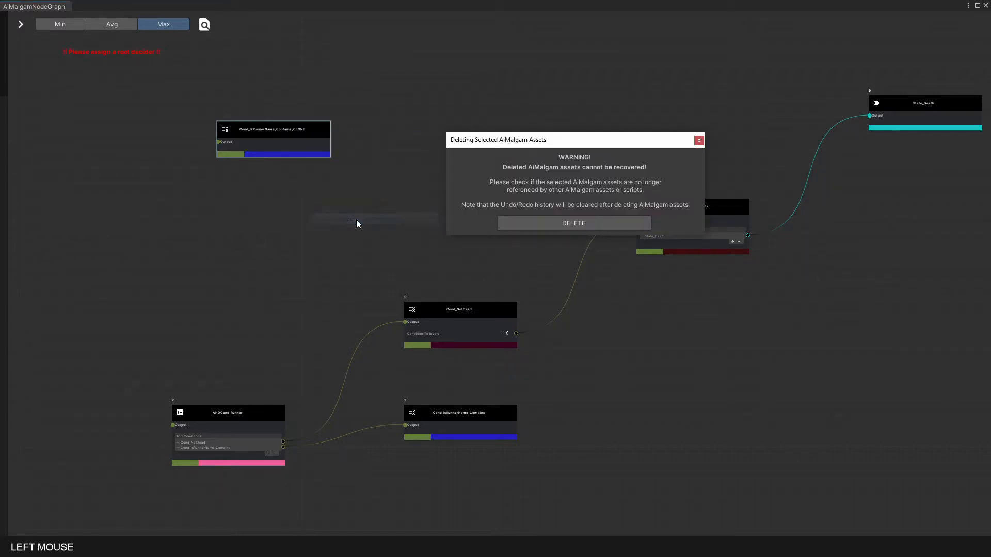
click(506, 222)
click(493, 201)
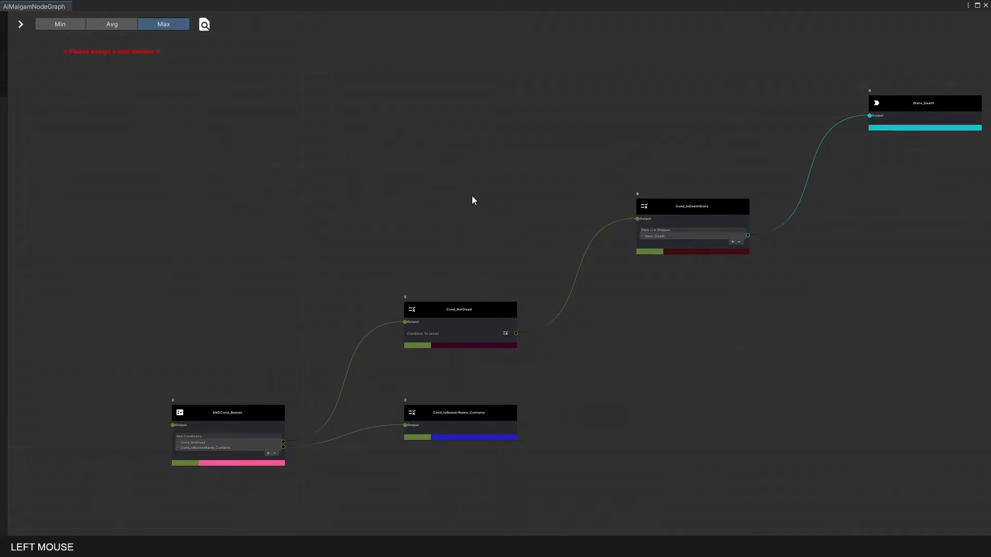
right_drag(472, 197, 393, 188)
scroll(392, 189, down, 1)
scroll(392, 189, down, 1)
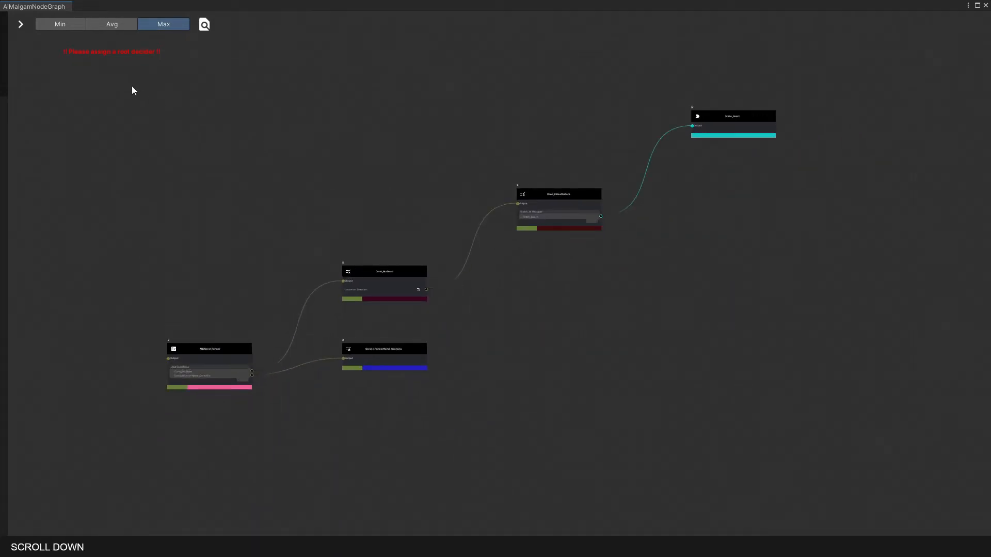
Select all the nodes in the ANDCond_Runner graph and remove them from it
drag(121, 78, 771, 382)
right_click(394, 351)
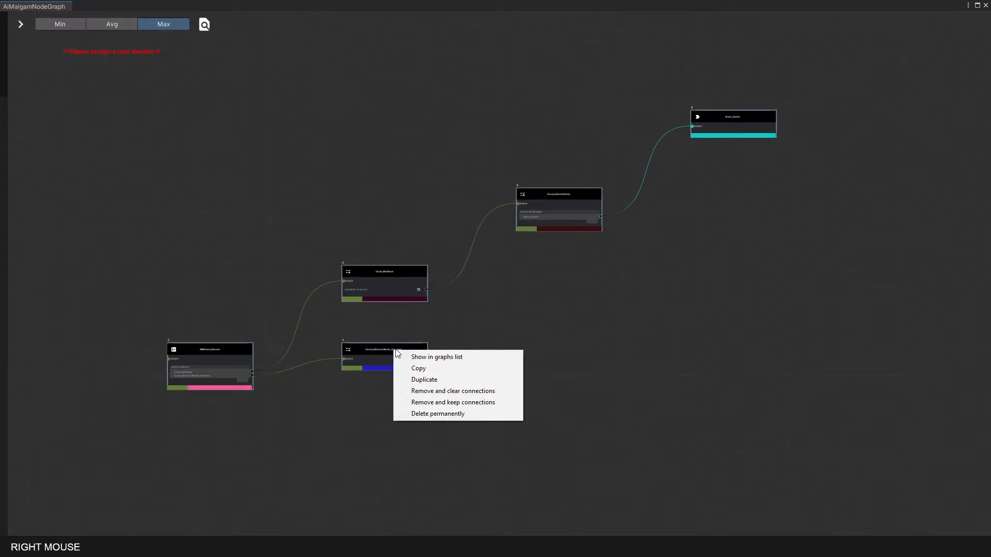
click(512, 408)
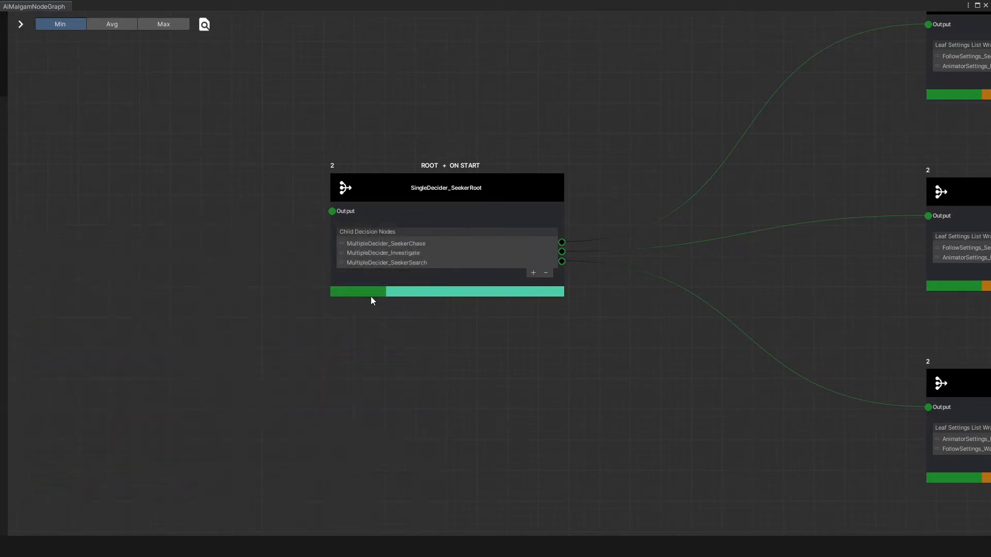
Compare the fields shown on the SingleDecider_SeekerRoot node at the Avg and Max complexity levels, ending back at Min
click(107, 29)
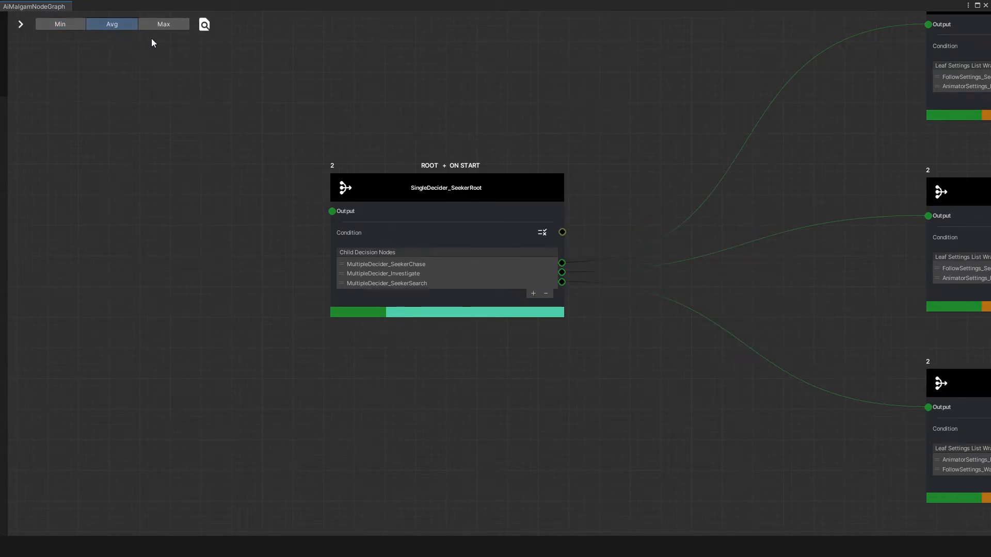
click(165, 26)
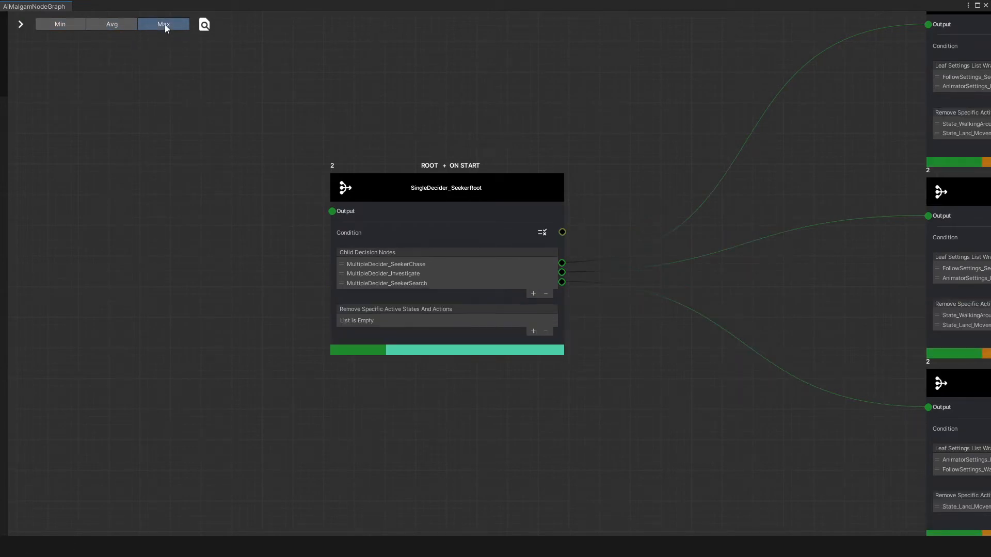
click(119, 24)
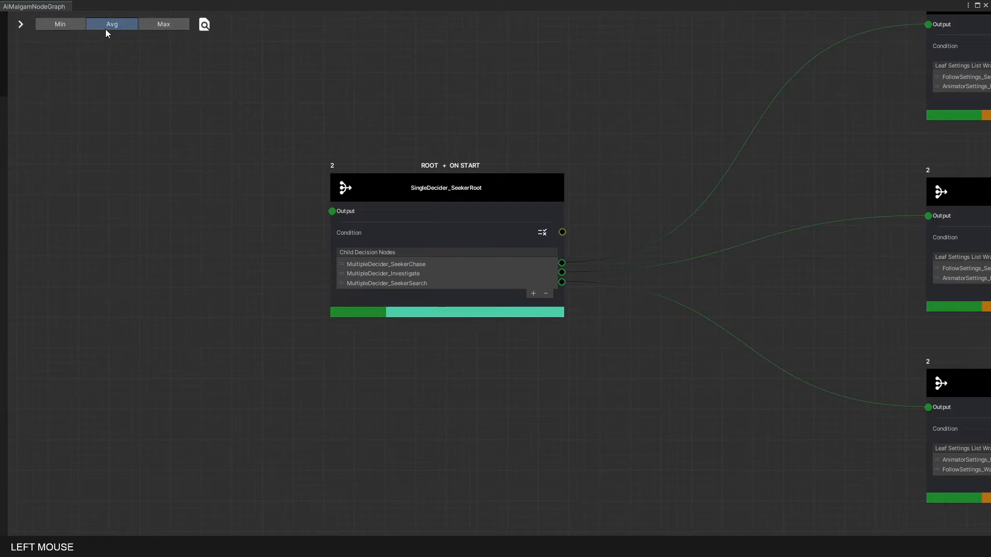
click(72, 26)
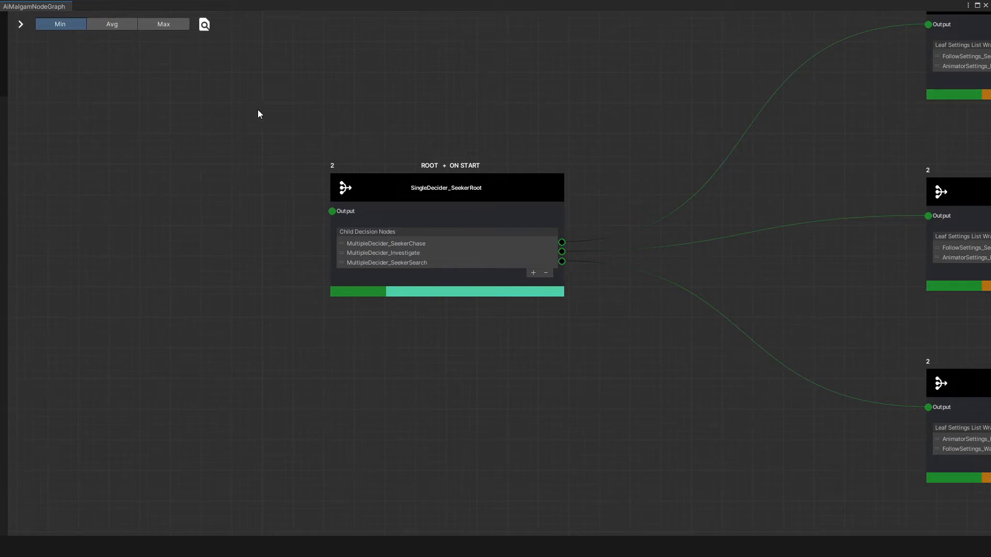
Assign the SingleDecider_SeekerRoot node as Run on Awake and Run on Enable
right_click(388, 183)
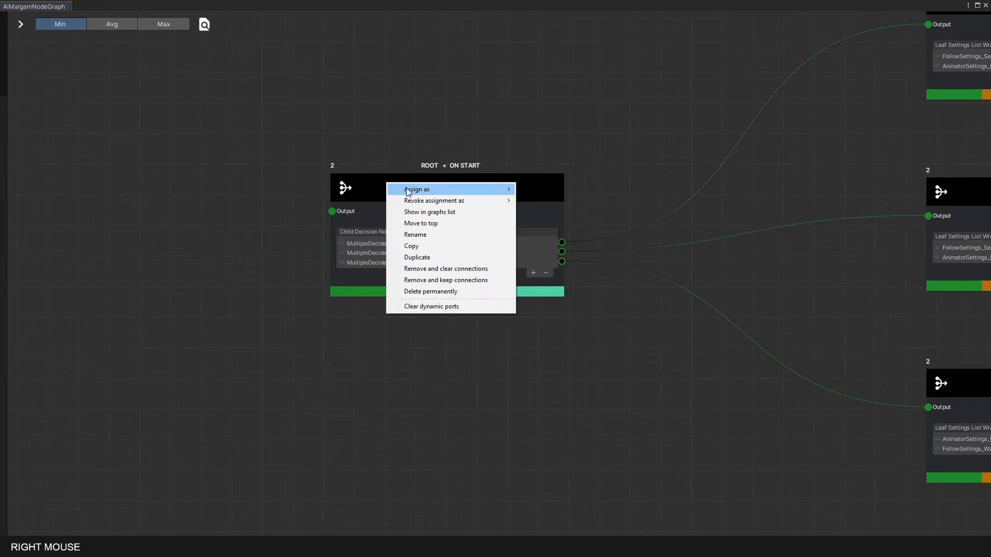
mouse_move(457, 190)
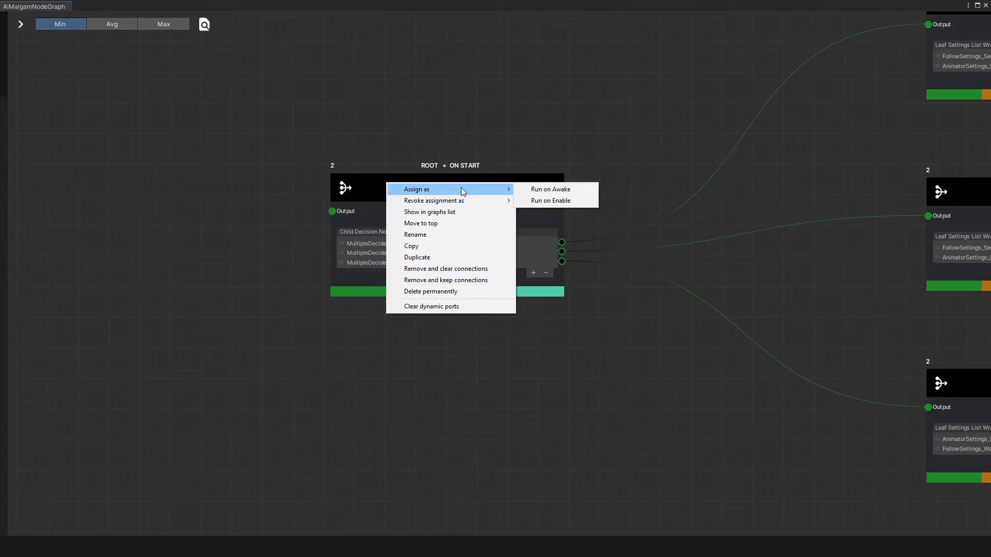
click(524, 189)
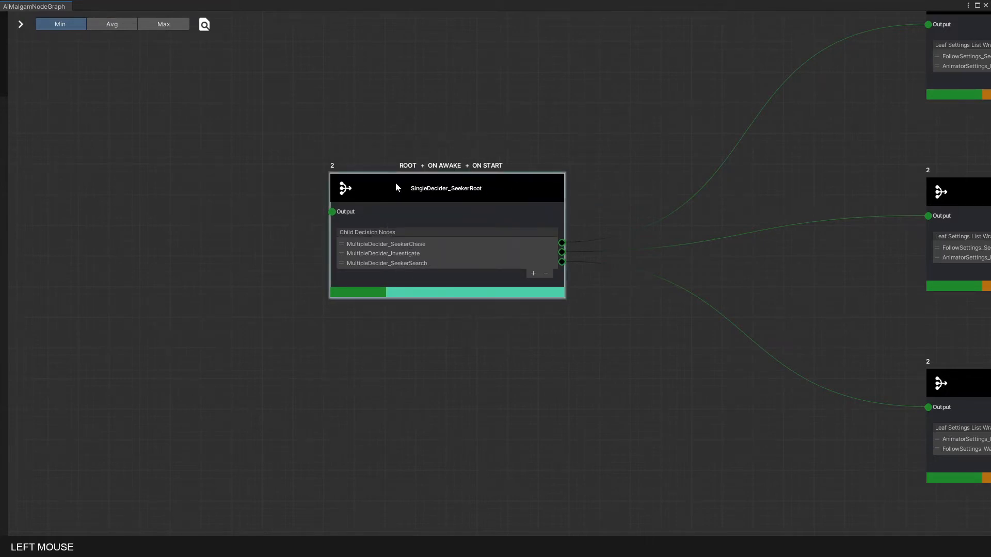
right_click(395, 183)
mouse_move(415, 190)
click(530, 189)
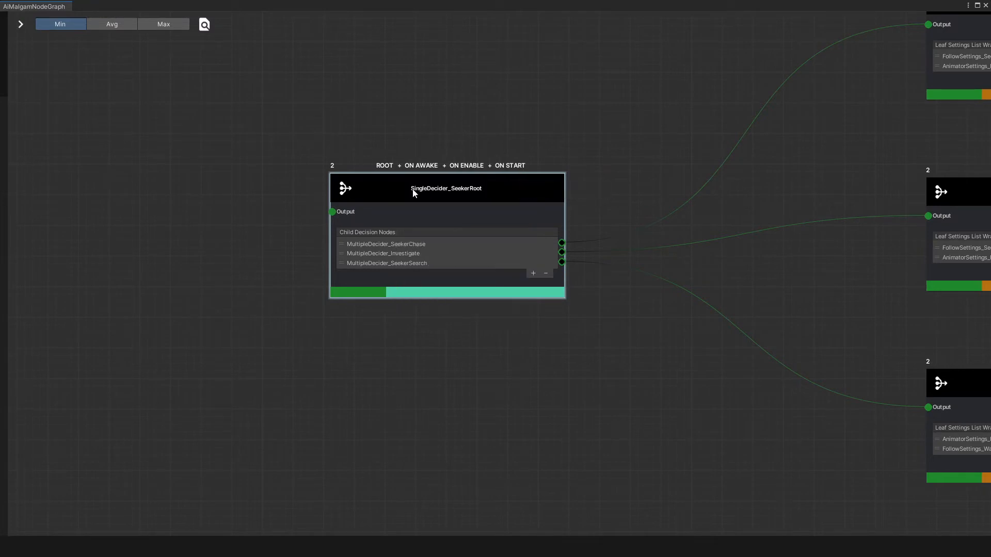
Revoke the SingleDecider_SeekerRoot node's root, awake, enable and start assignments, and reassign it only as Root Decider
right_click(394, 188)
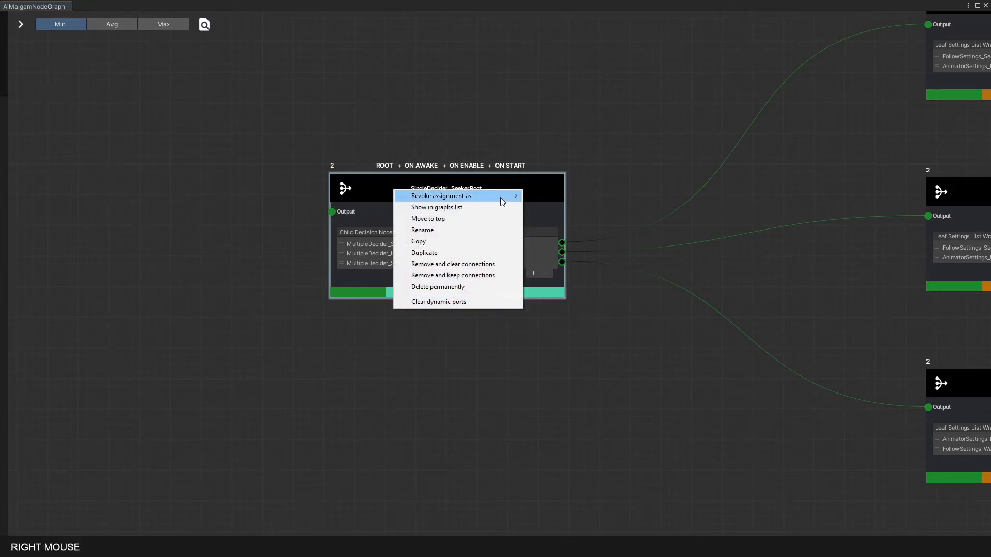
click(540, 196)
right_click(470, 188)
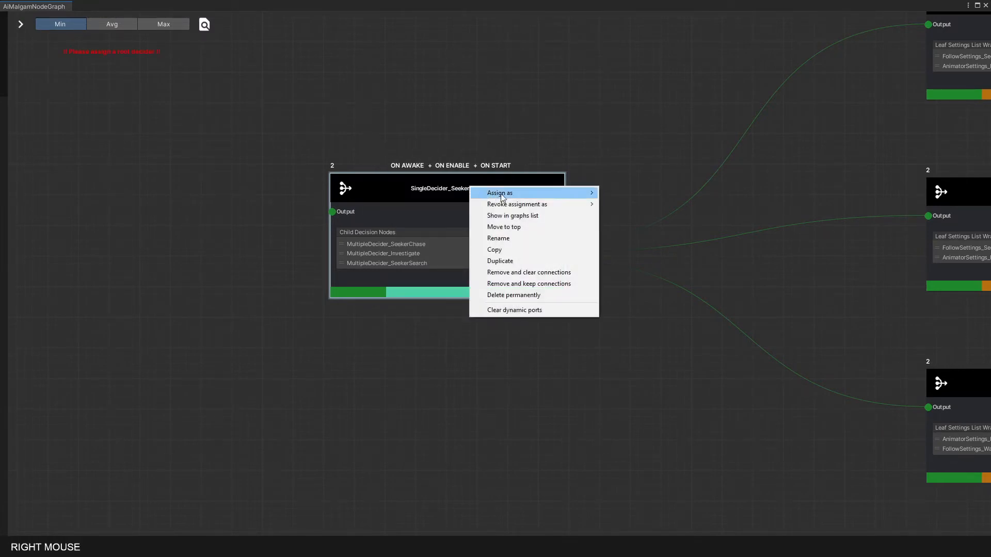
mouse_move(541, 205)
click(617, 204)
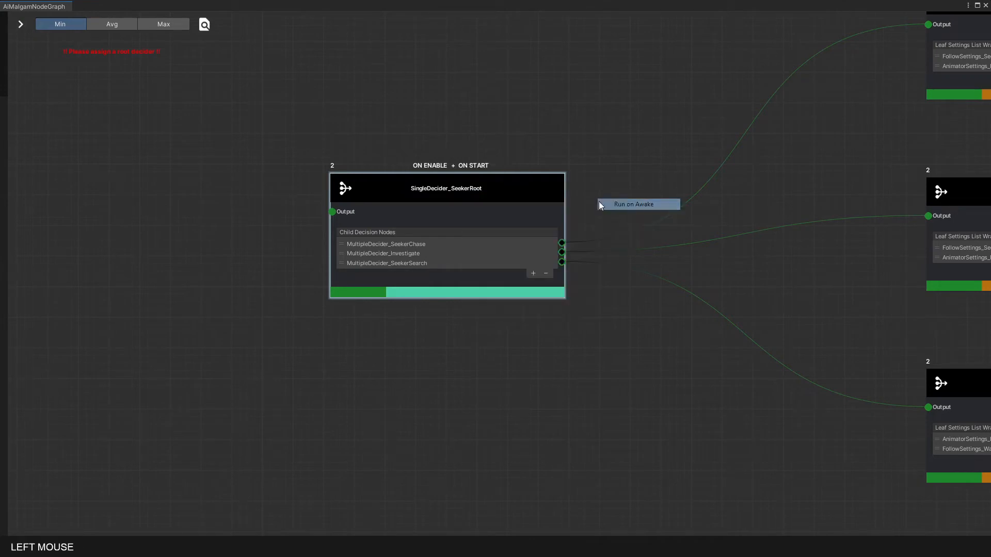
right_click(495, 187)
click(631, 204)
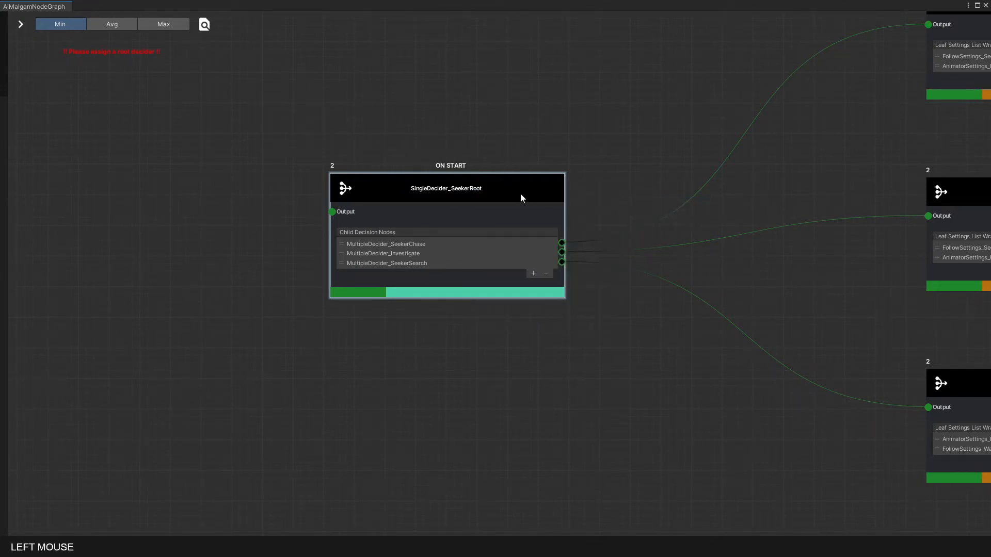
right_click(504, 192)
click(639, 204)
right_click(396, 191)
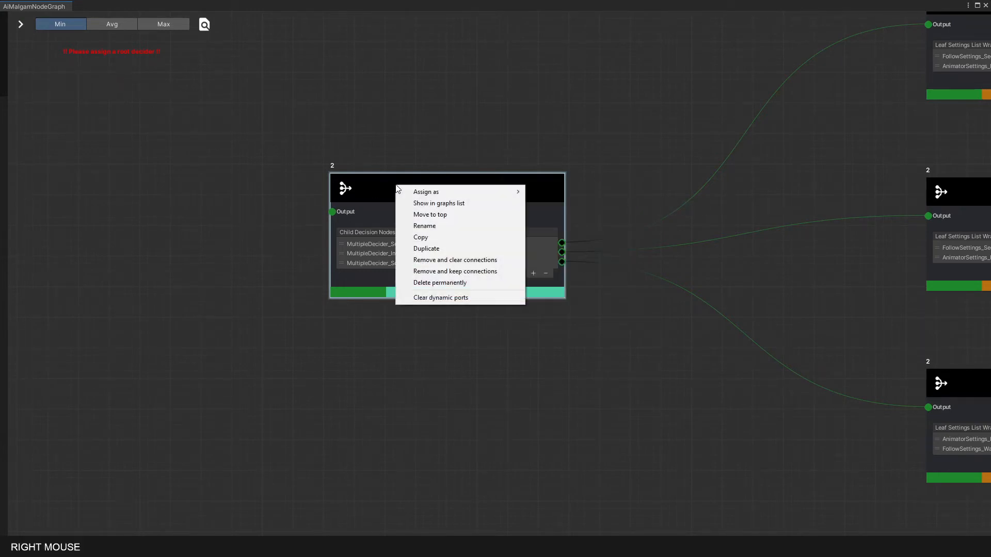
click(531, 193)
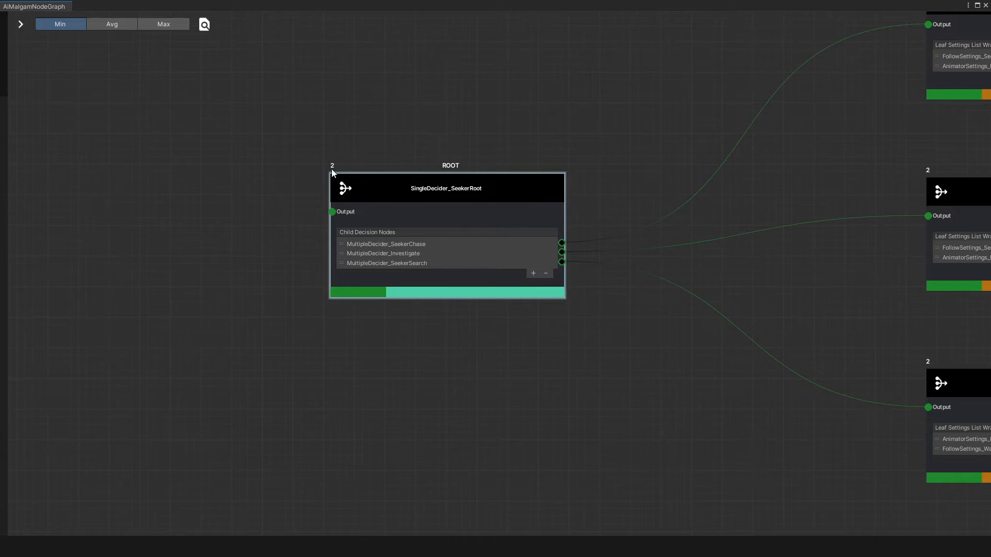
List the graphs containing SingleDecider_SeekerRoot, highlight Graph_Seeker and AiMalgamNodeGraph in turn, and close the list
right_click(372, 189)
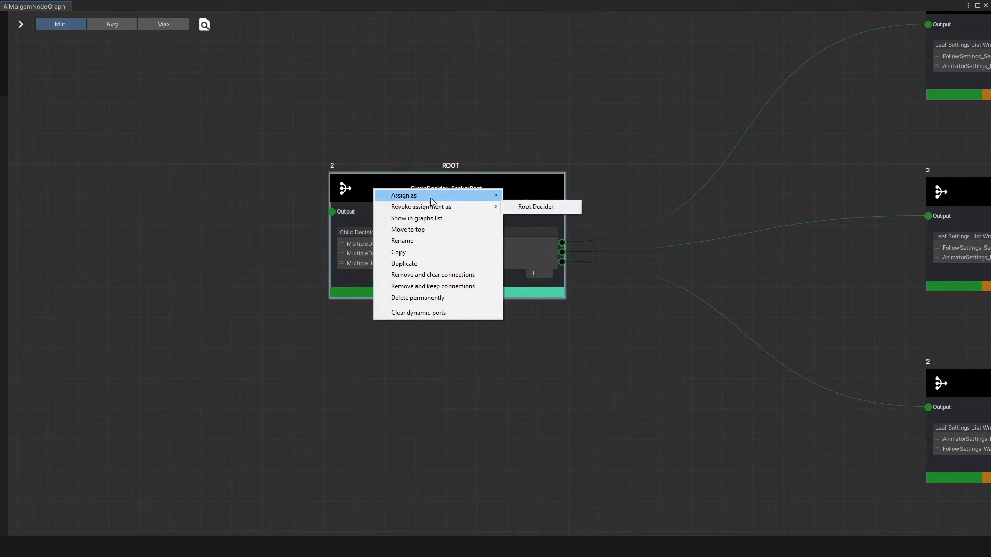
click(457, 216)
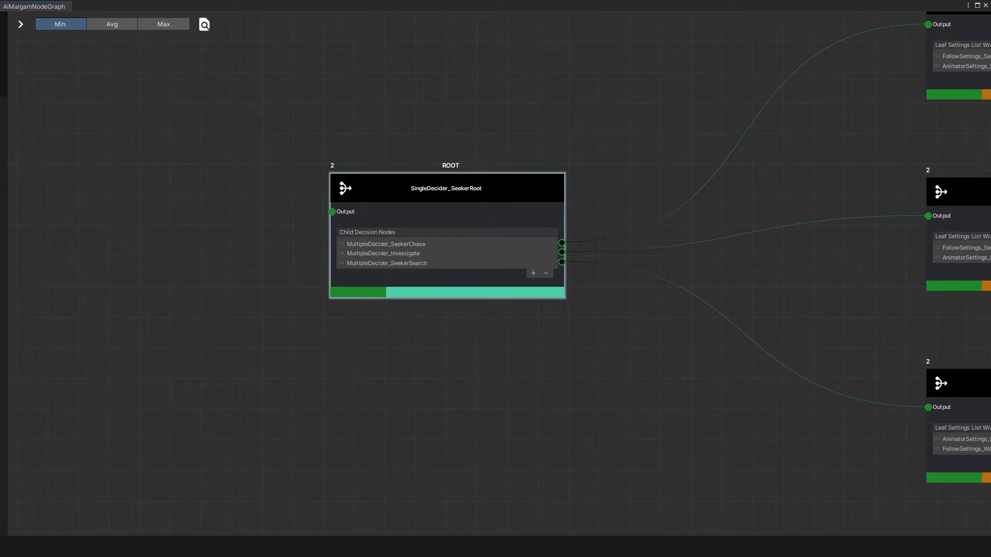
drag(990, 225, 141, 110)
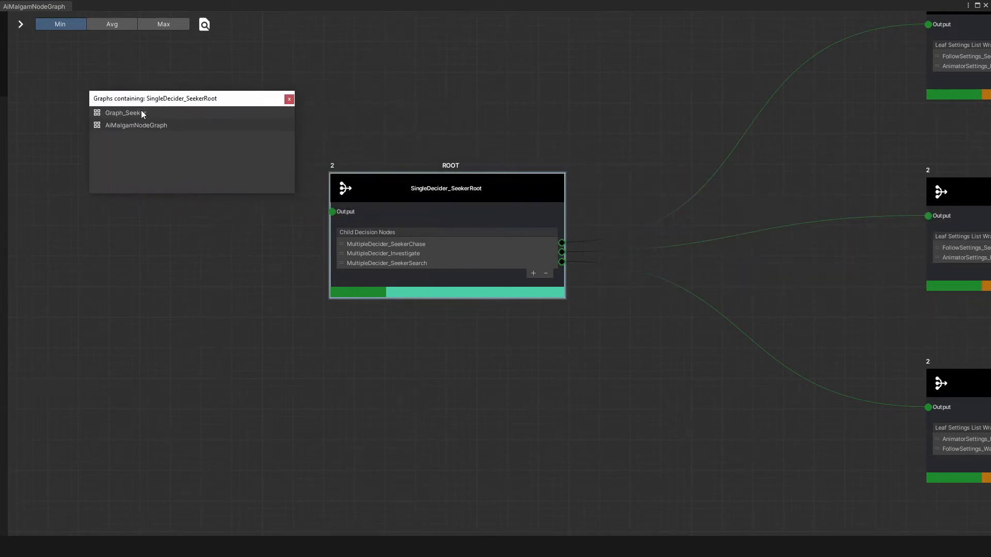
click(142, 114)
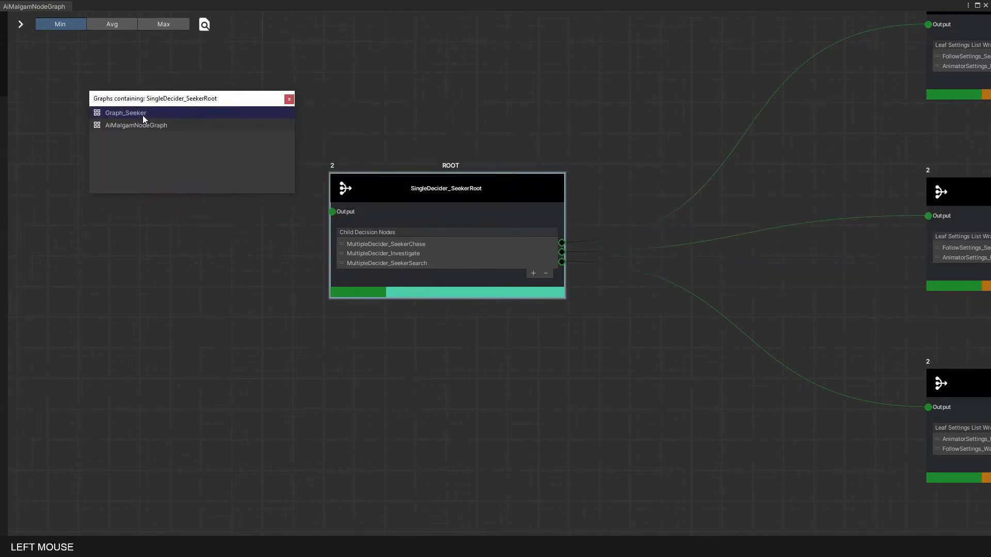
click(146, 125)
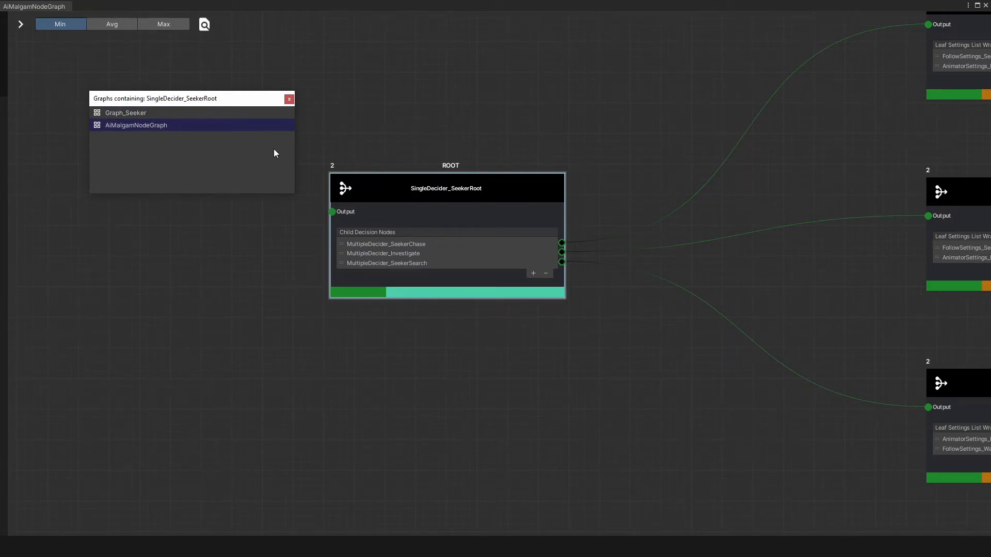
click(289, 99)
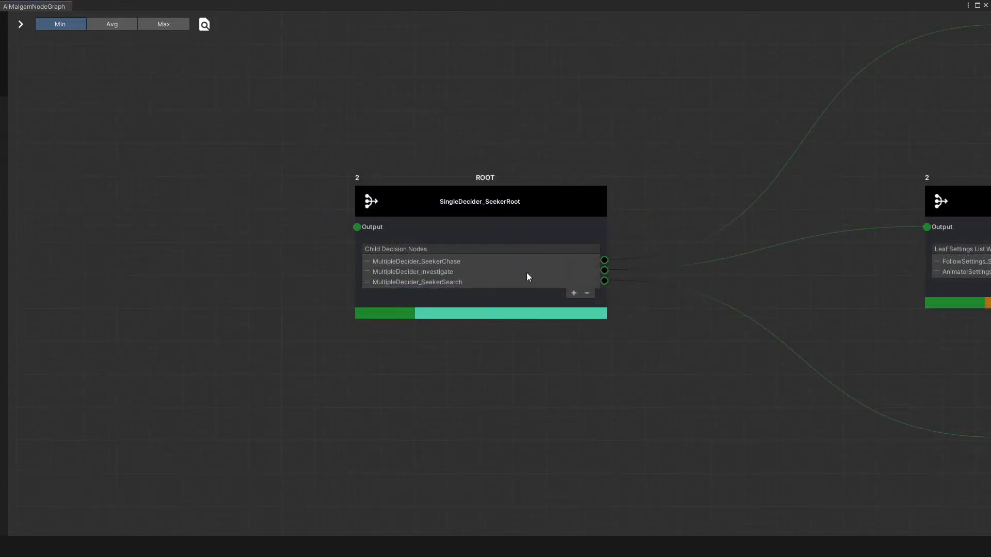
Move the MultipleDecider_Investigate node so it overlaps SingleDecider_SeekerRoot, and bring SingleDecider_SeekerRoot to the top
click(965, 202)
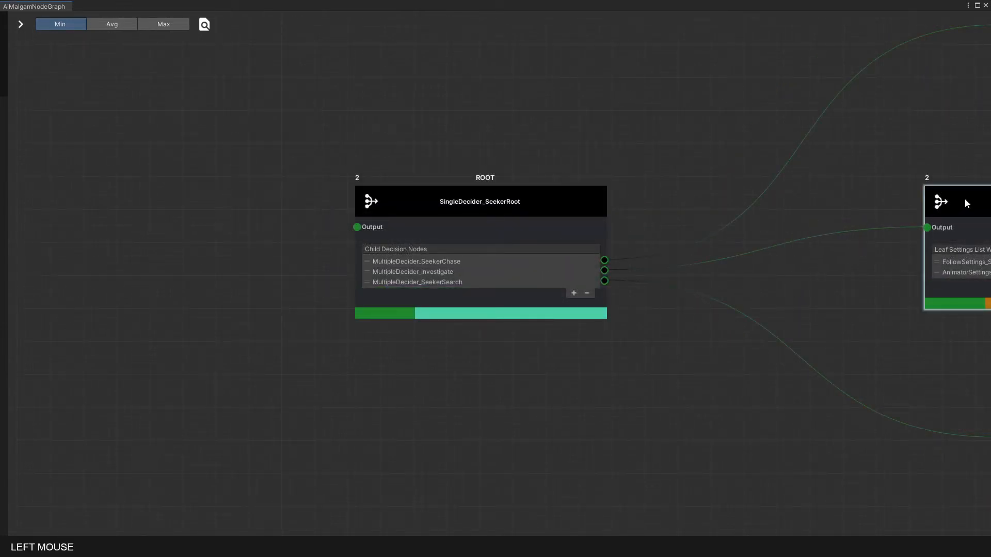
drag(966, 203, 528, 245)
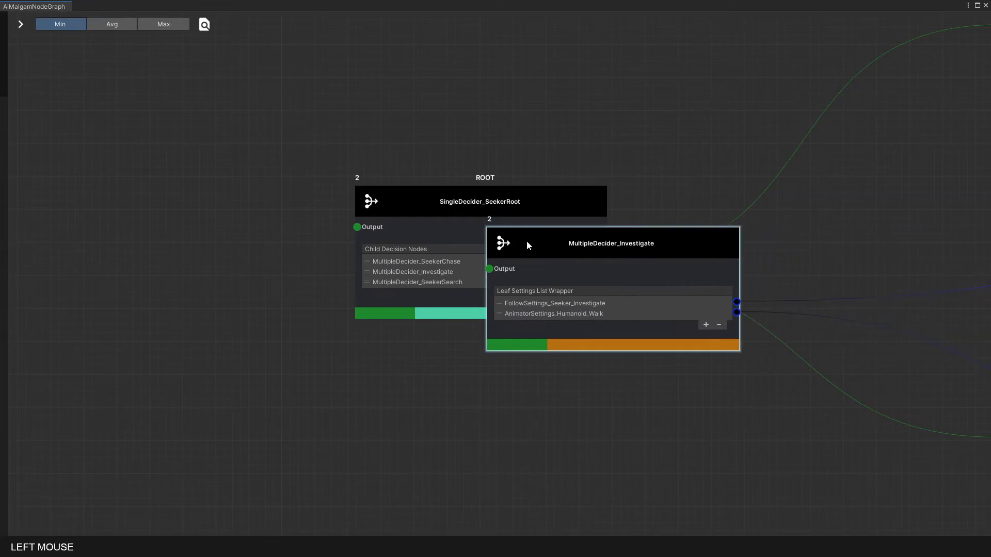
click(556, 201)
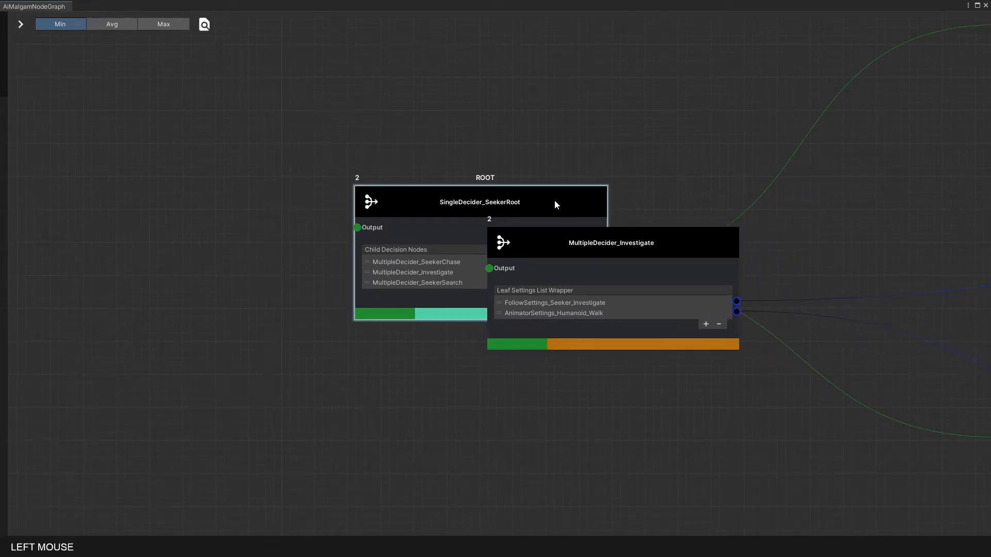
right_click(550, 201)
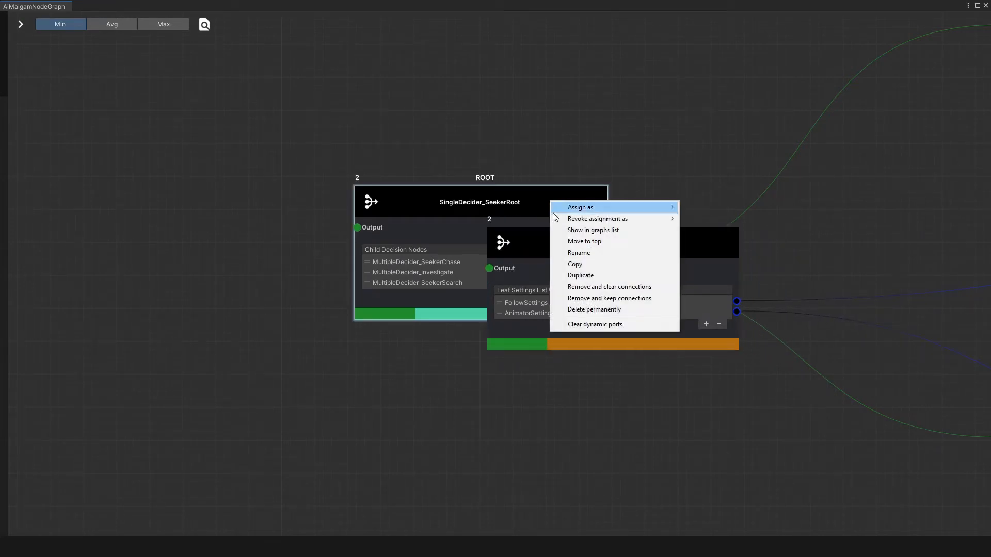
click(575, 241)
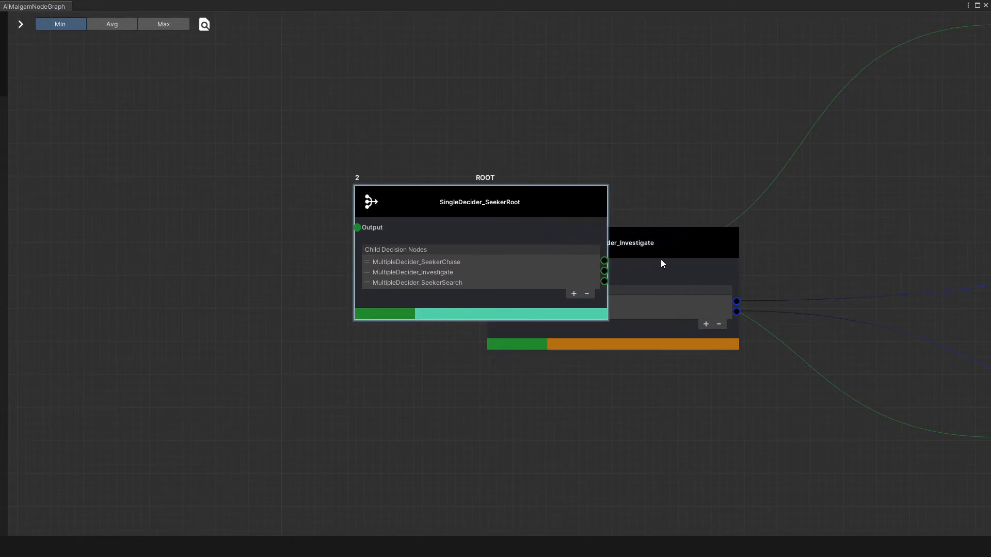
Bring the MultipleDecider_Investigate node to the top and move it clear of SingleDecider_SeekerRoot, to that node's right
click(683, 248)
right_click(681, 247)
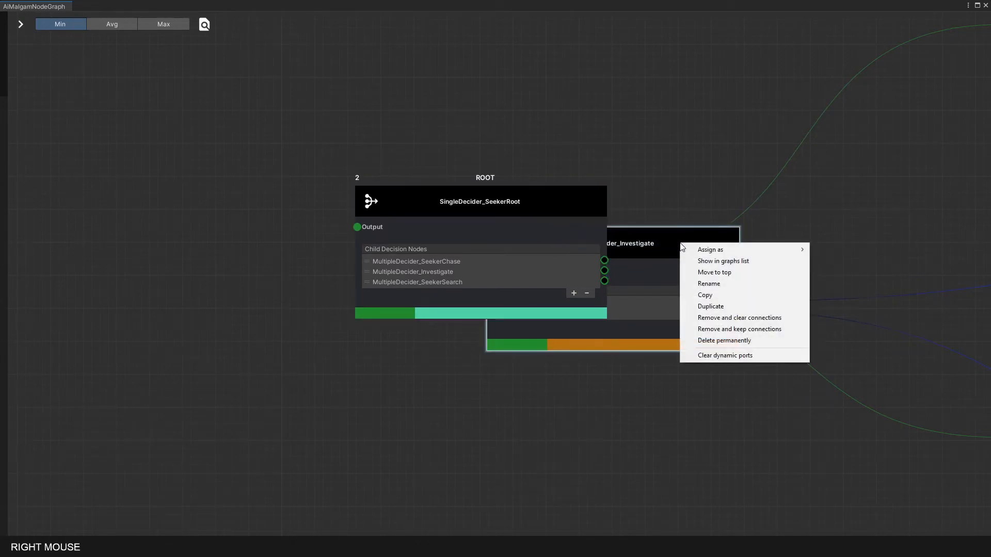
click(701, 272)
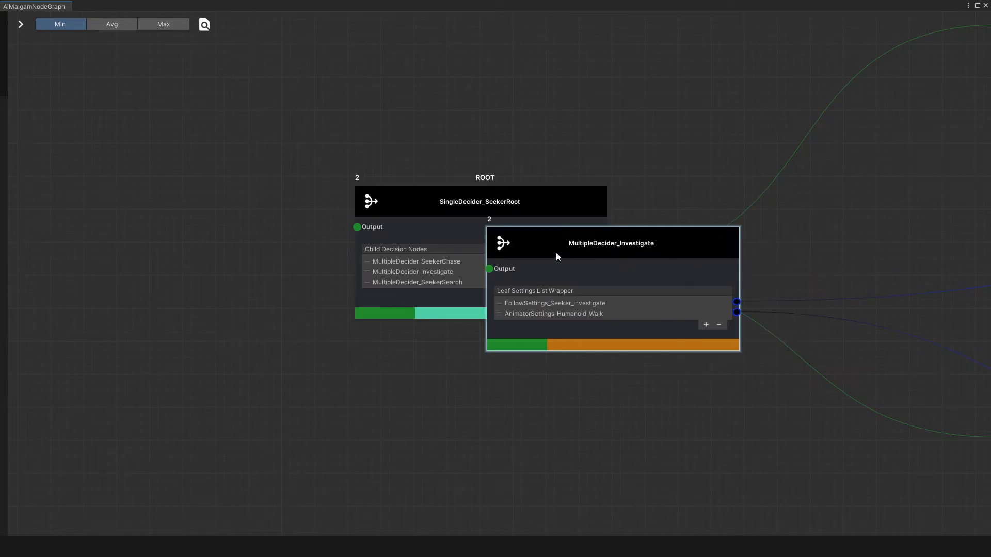
drag(526, 242, 891, 208)
click(261, 129)
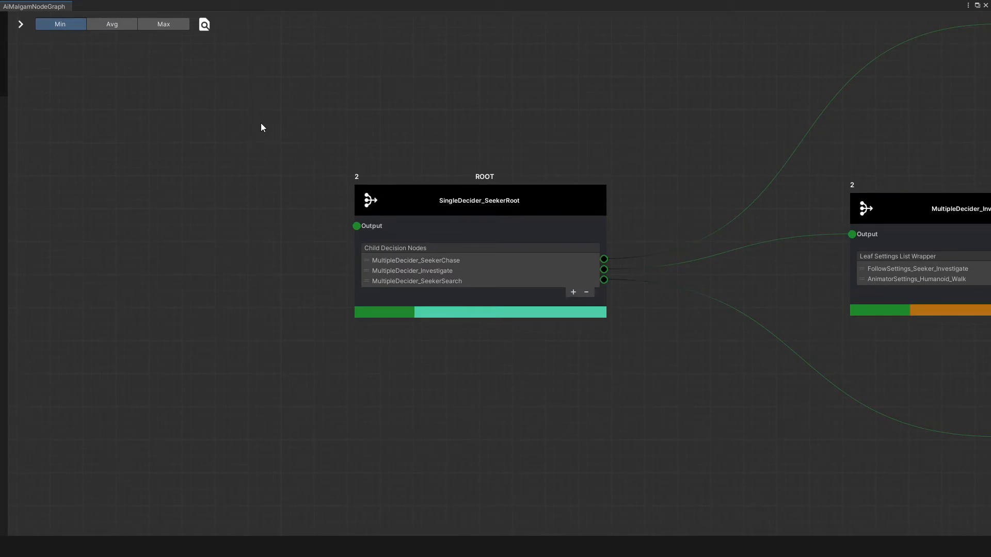
Rename the SingleDecider_SeekerRoot node to SingleDecider_SeekerRoot_Tutorial and restore the graph window to reveal the project files
right_click(402, 193)
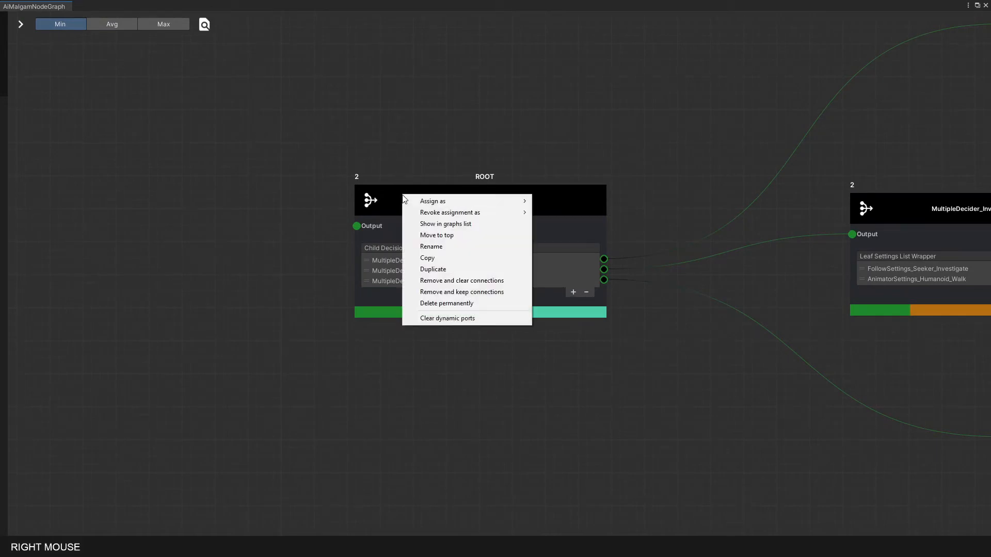
click(514, 246)
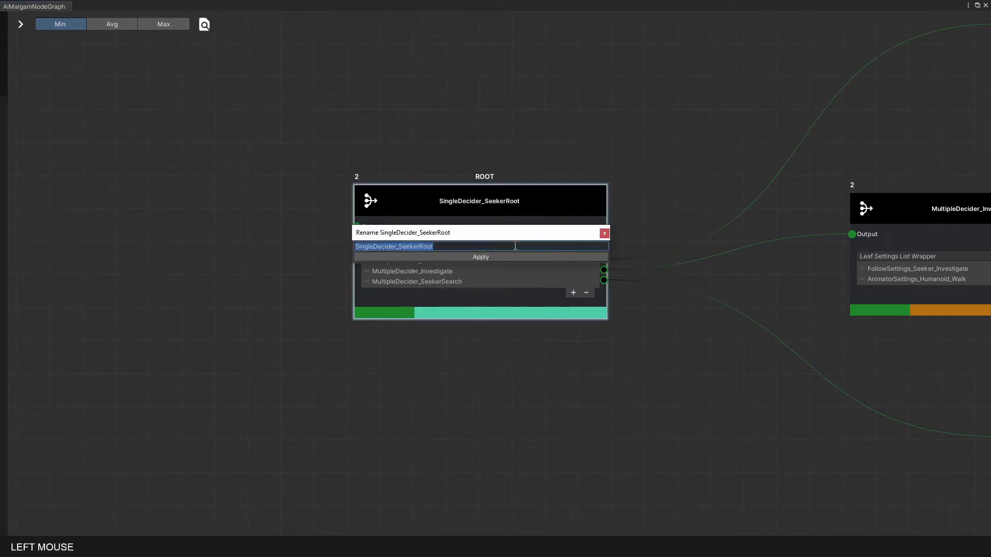
click(469, 247)
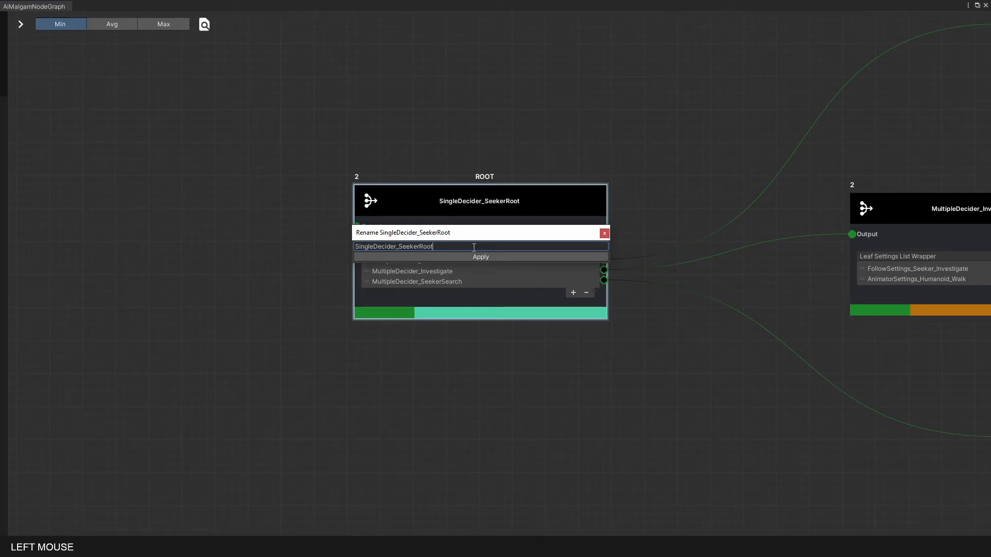
text(_Tutorial)
key(Return)
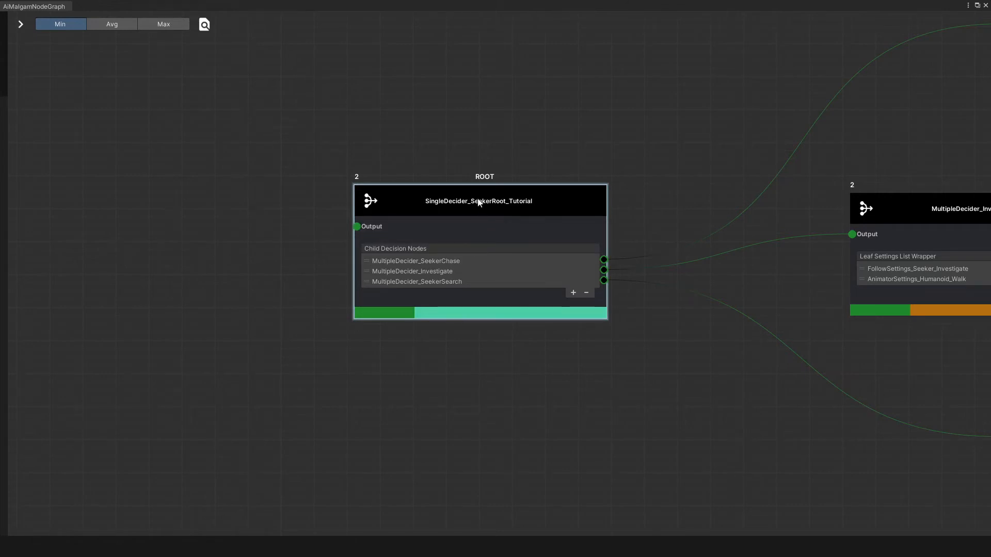
double_click(463, 6)
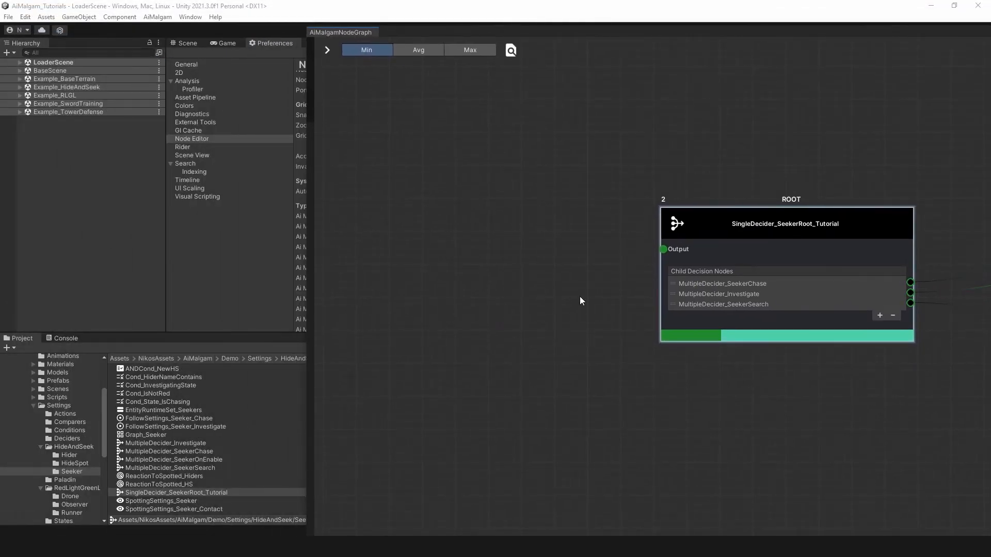
Select MultipleDecider_Investigate, MultipleDecider_SeekerSearch and SingleDecider_SeekerRoot_Tutorial in turn to examine their matching project files
click(623, 320)
middle_drag(924, 386, 517, 345)
click(798, 212)
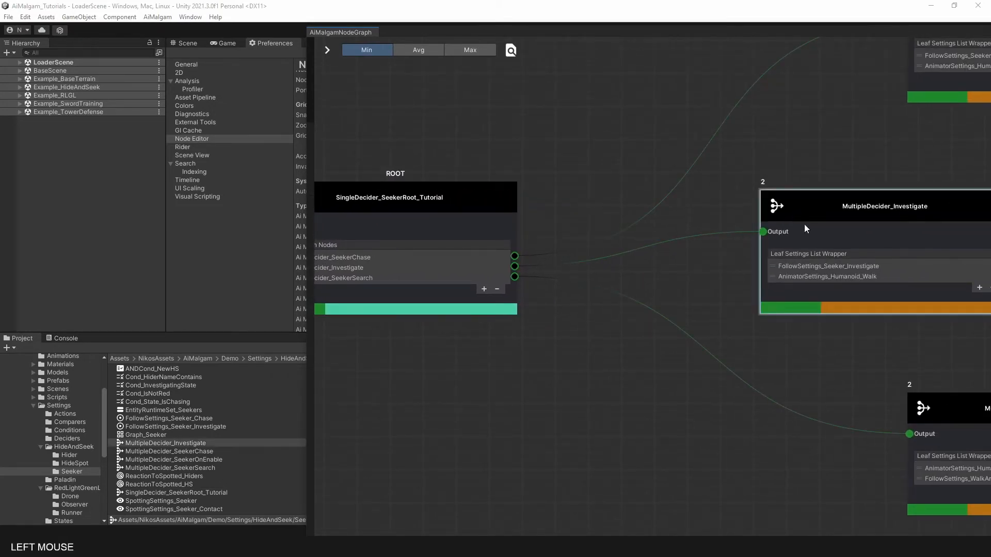
click(943, 409)
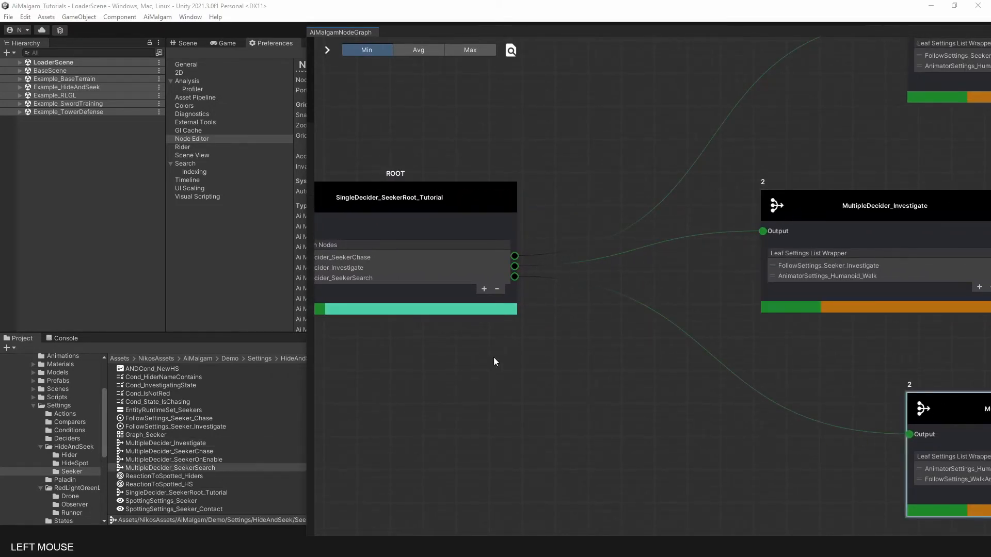
click(413, 203)
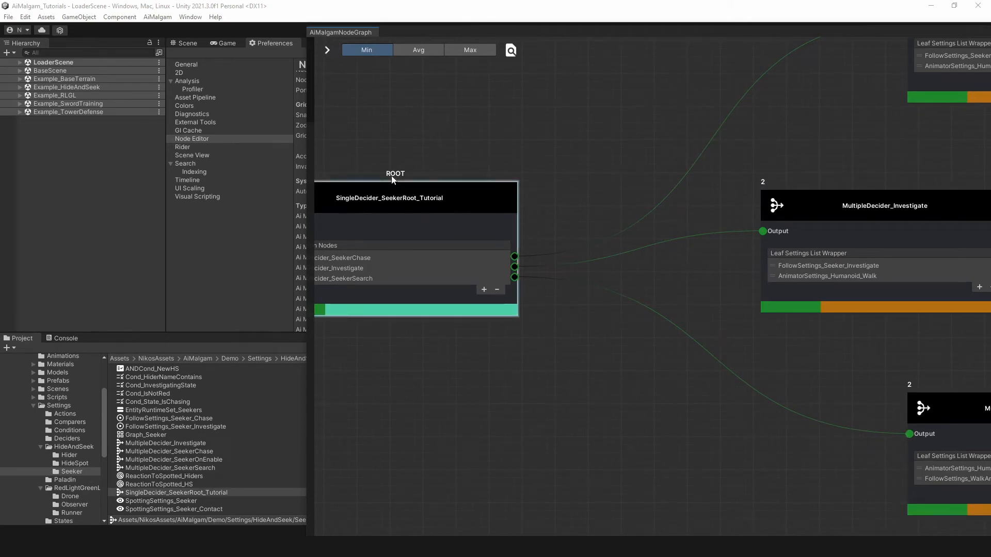
middle_drag(405, 124, 626, 135)
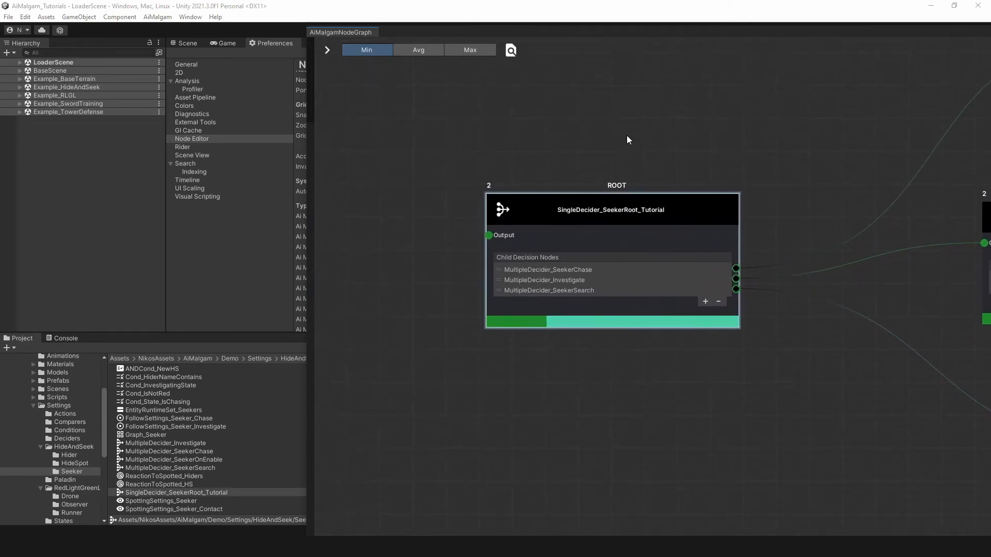
Maximize the graph window, centre the view on the root node and clear the node selection
drag(883, 38, 561, 42)
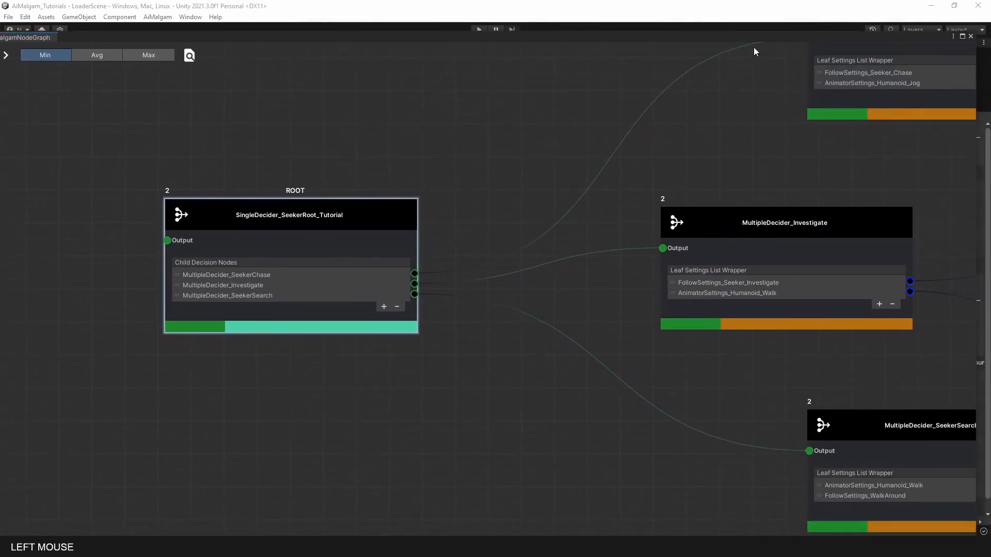
click(963, 36)
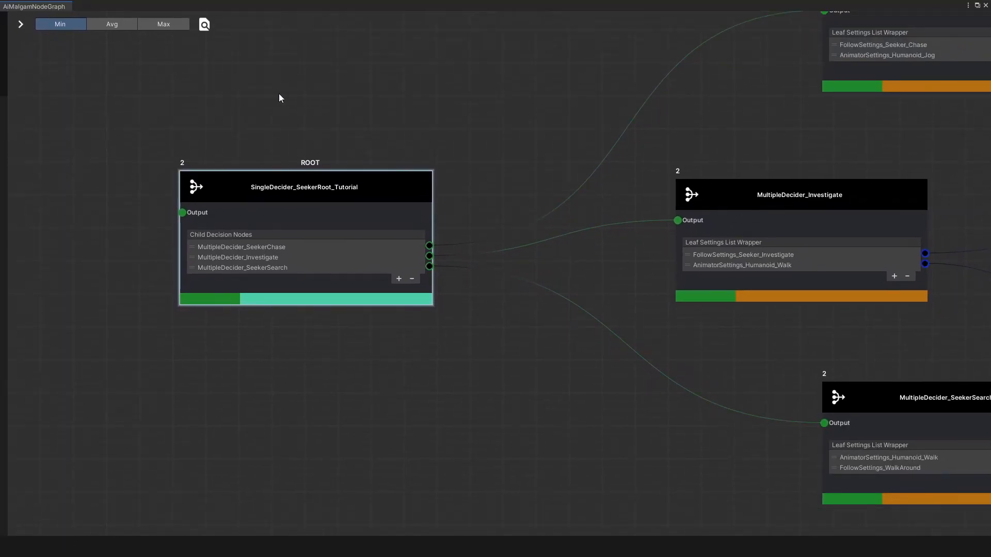
middle_drag(231, 99, 458, 111)
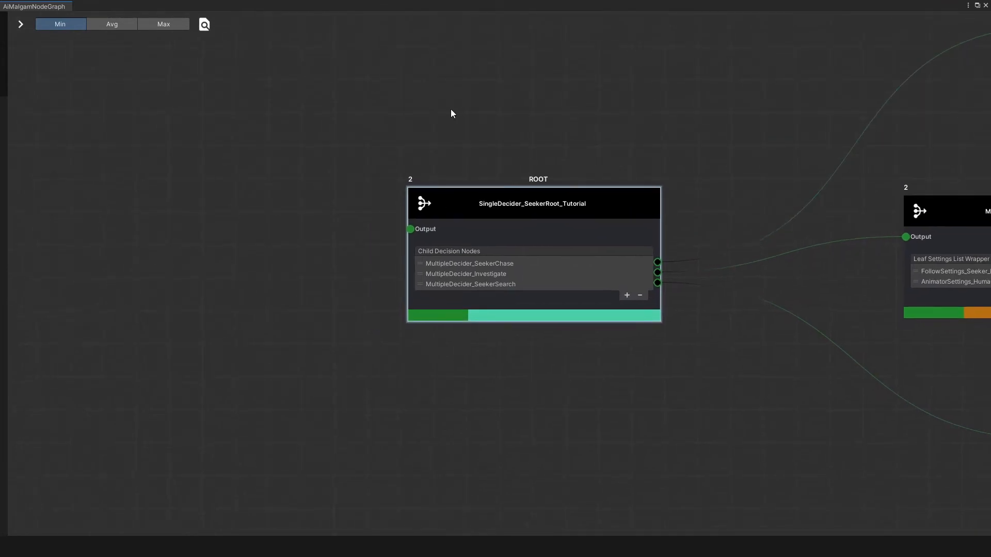
click(450, 112)
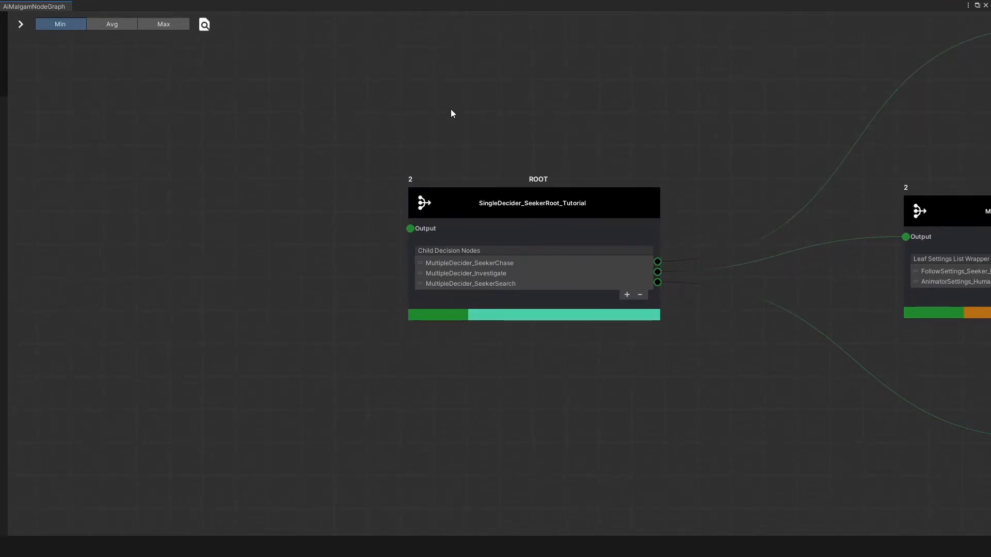
Copy the SingleDecider_SeekerRoot_Tutorial node and paste it into the empty area below the original
right_click(454, 199)
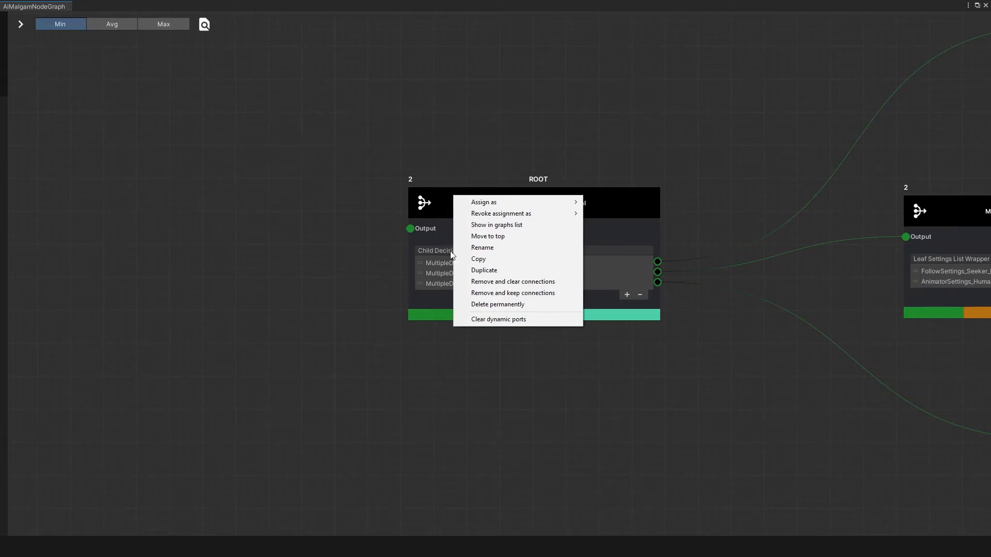
click(494, 259)
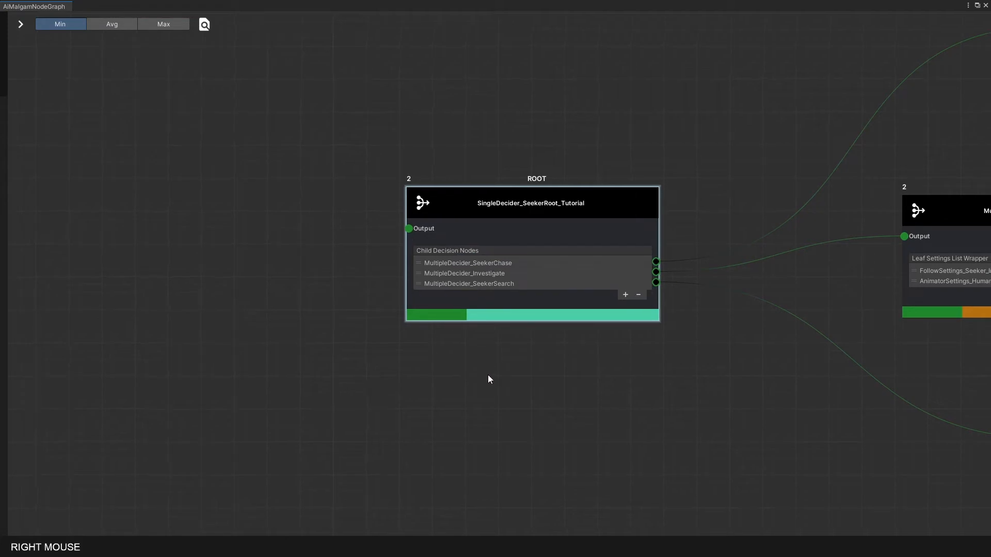
right_drag(488, 375, 384, 257)
right_click(244, 289)
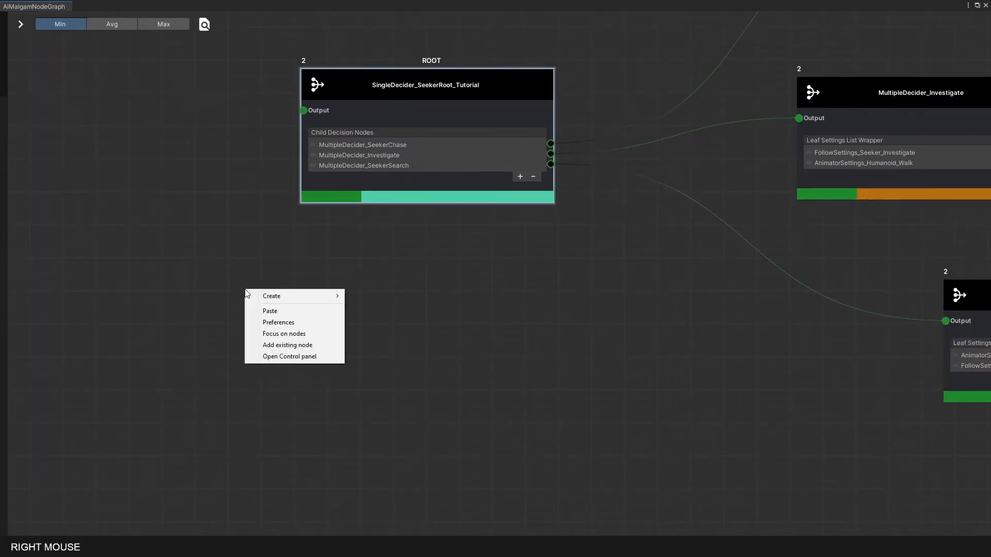
click(290, 312)
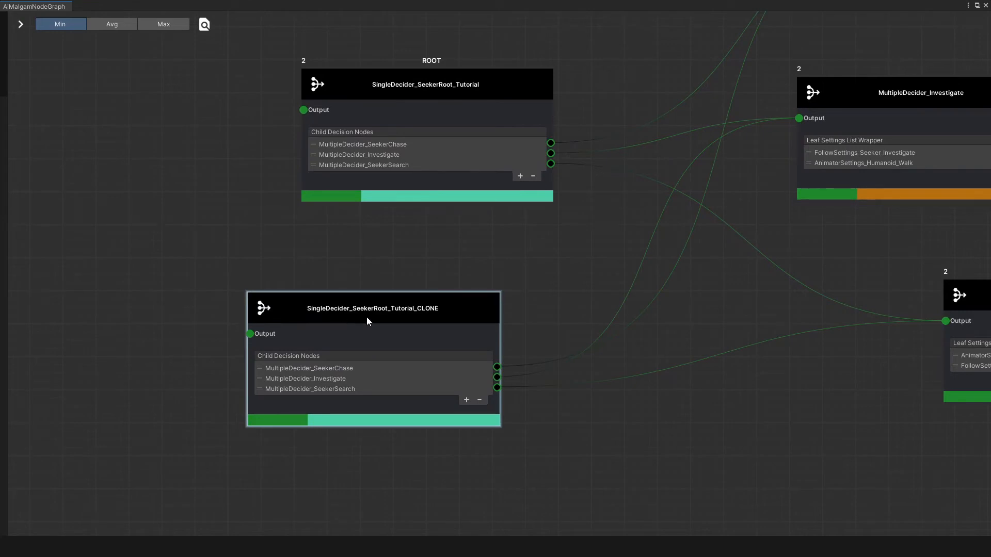
Duplicate the SingleDecider_SeekerRoot_Tutorial_CLONE node and move the duplicate clear of it, below and slightly to its right
right_click(424, 324)
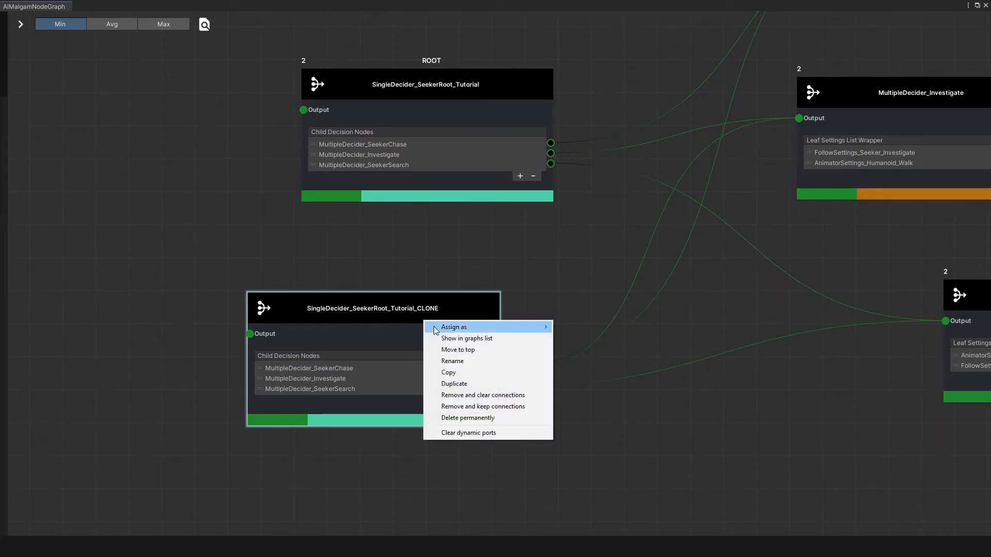
click(494, 385)
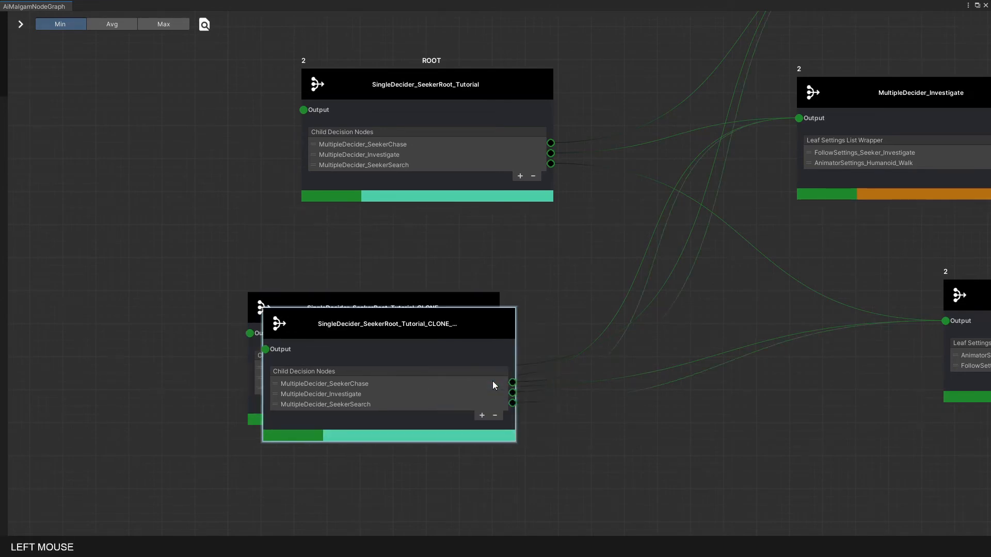
mouse_move(444, 328)
mouse_down()
mouse_move(482, 355)
mouse_move(506, 468)
mouse_up()
right_drag(613, 443, 623, 247)
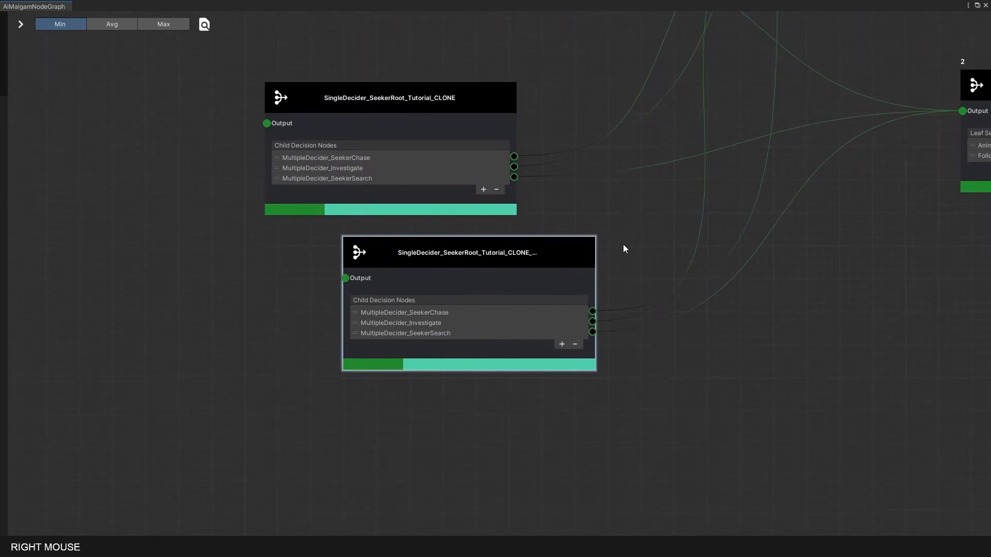
Rename the duplicated clone node to SingleDecider_SeekerRoot_NEW
right_click(504, 253)
click(532, 292)
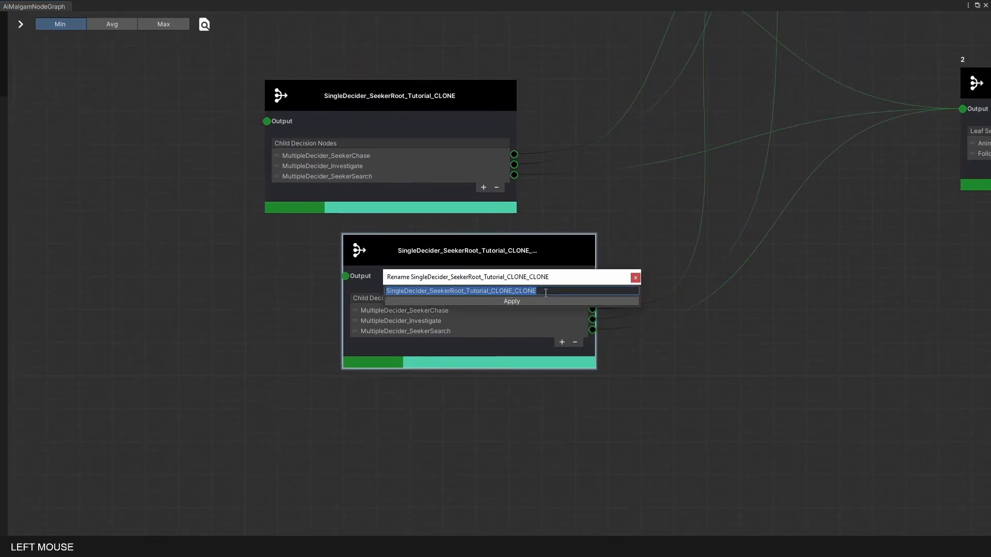
click(534, 291)
drag(471, 292, 467, 293)
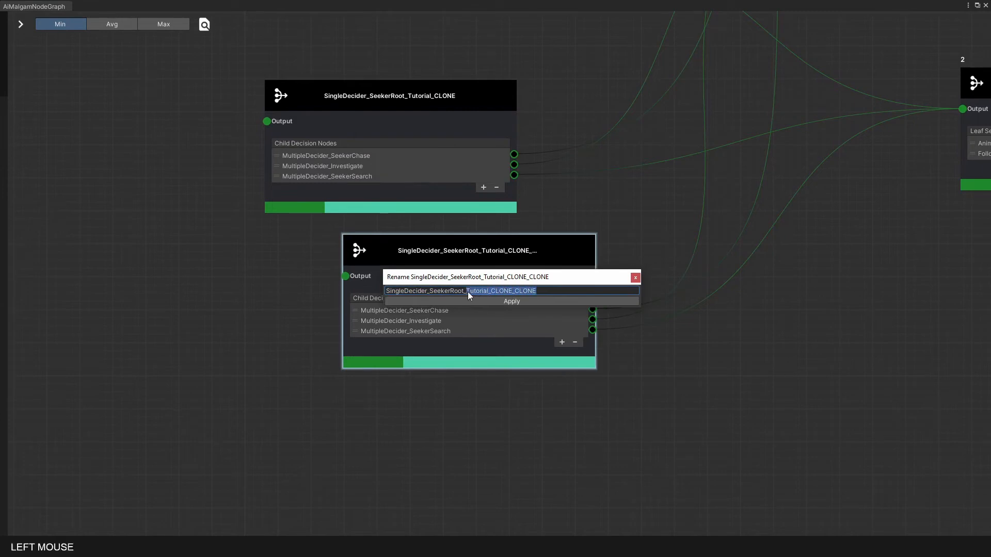
text(NEW)
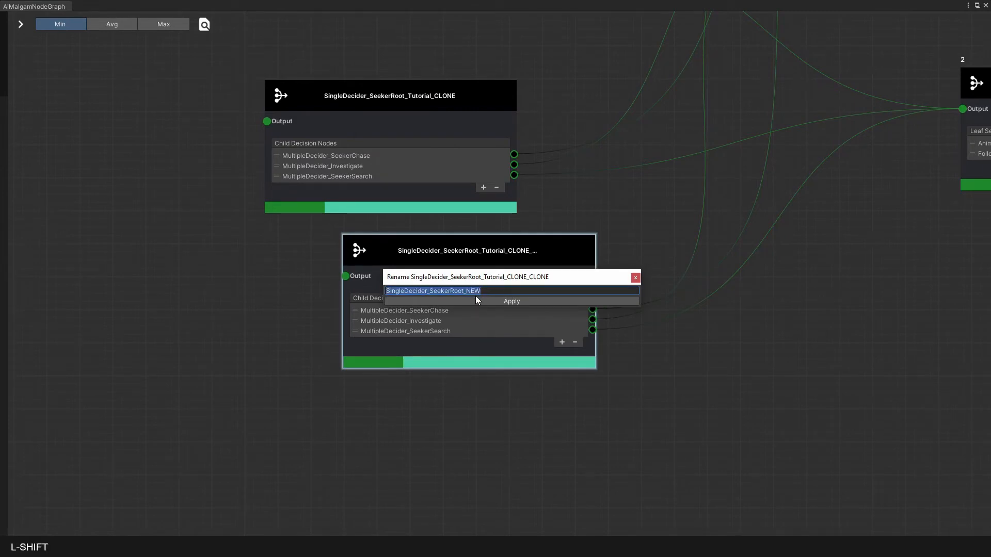
key(Return)
right_drag(592, 205, 540, 270)
scroll(580, 247, down, 1)
scroll(579, 242, down, 1)
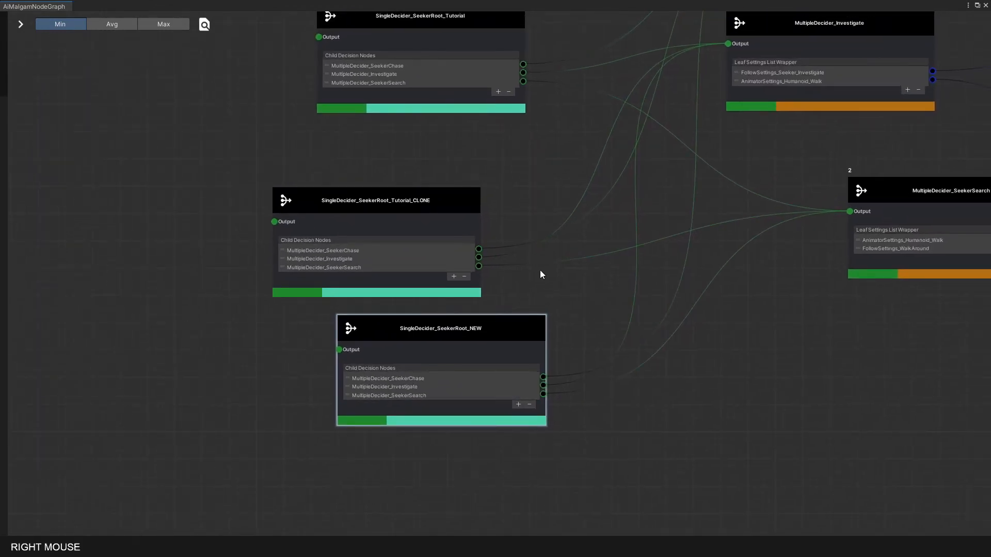
Remove the SingleDecider_SeekerRoot_Tutorial_CLONE node from the graph and clear its connections
click(222, 200)
drag(194, 162, 214, 164)
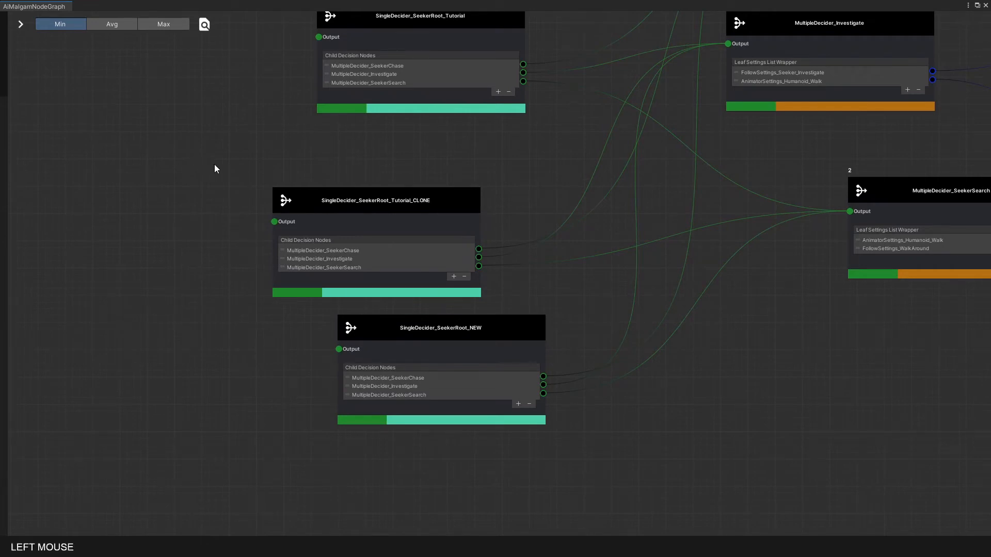
right_click(396, 205)
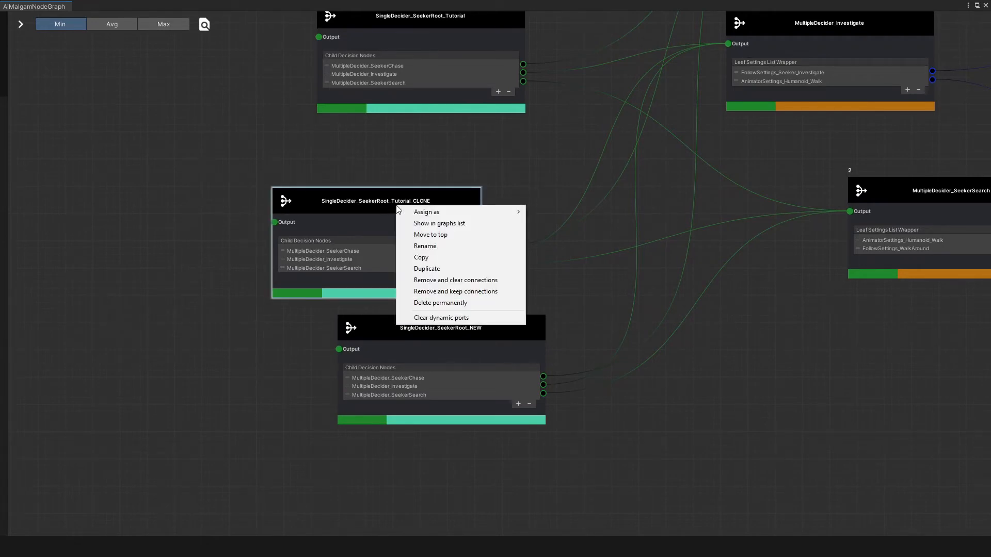
click(504, 281)
Remove the SingleDecider_SeekerRoot_NEW node from the graph while keeping its connections
click(506, 324)
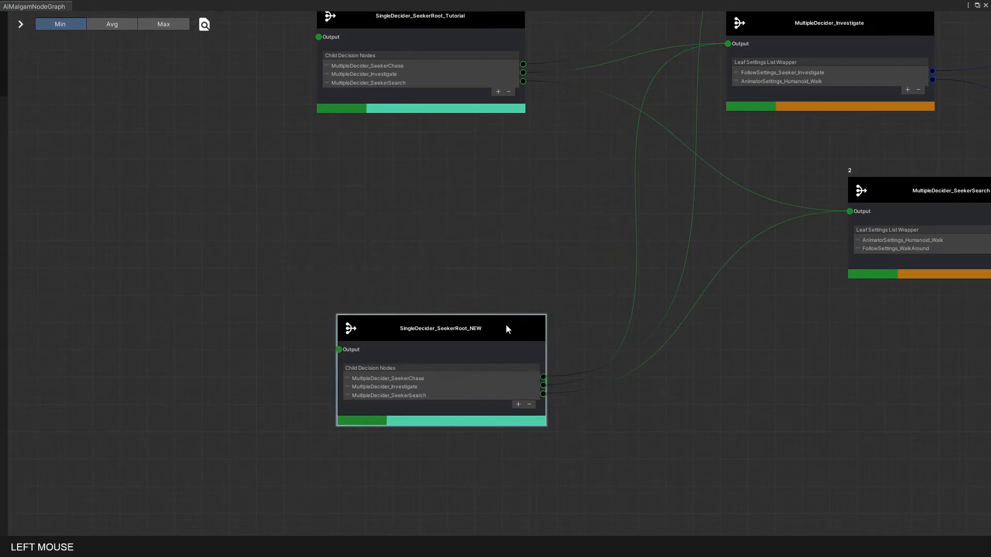
right_click(494, 327)
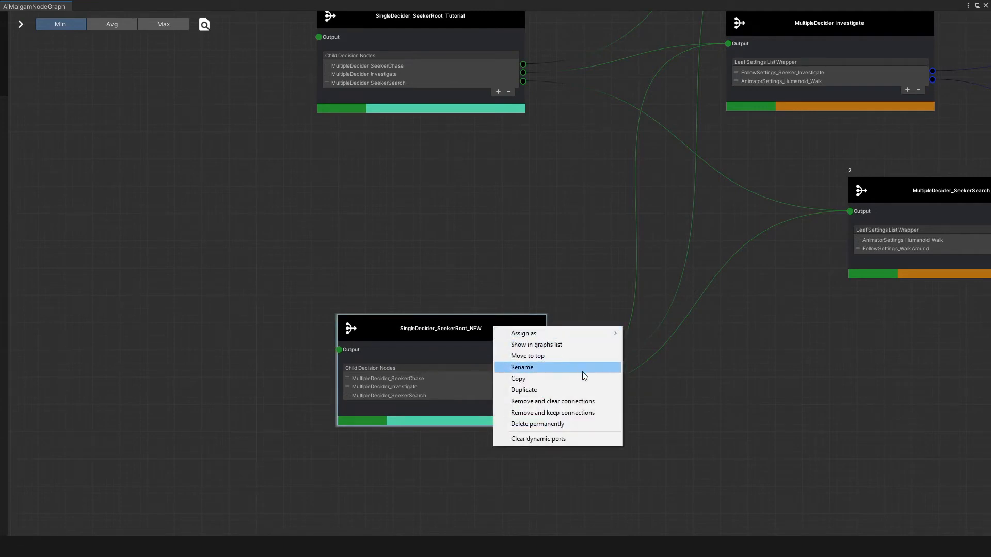
click(599, 413)
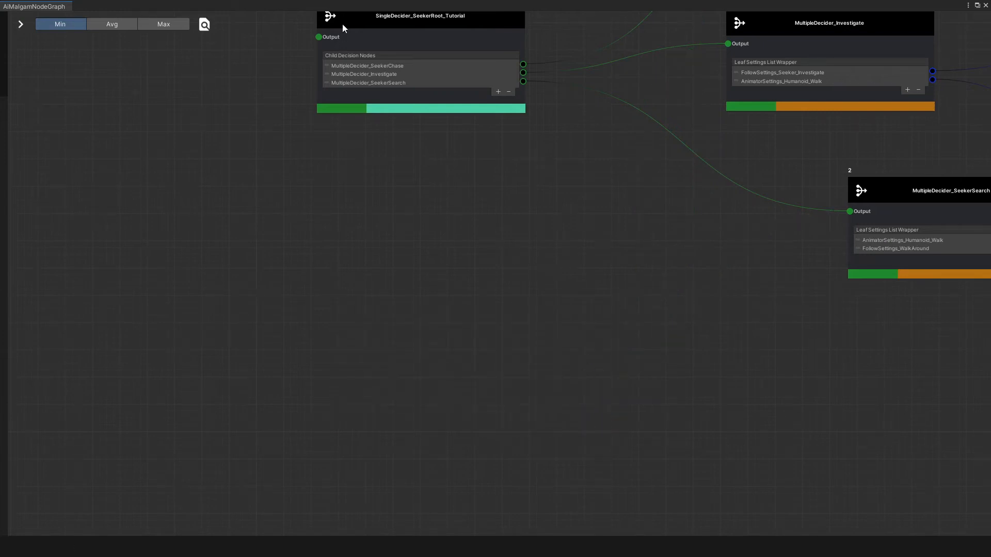
Uncover the project files and add SingleDecider_SeekerRoot_NEW and SingleDecider_SeekerRoot_Tutorial_CLONE from them back into the graph
drag(346, 8, 628, 53)
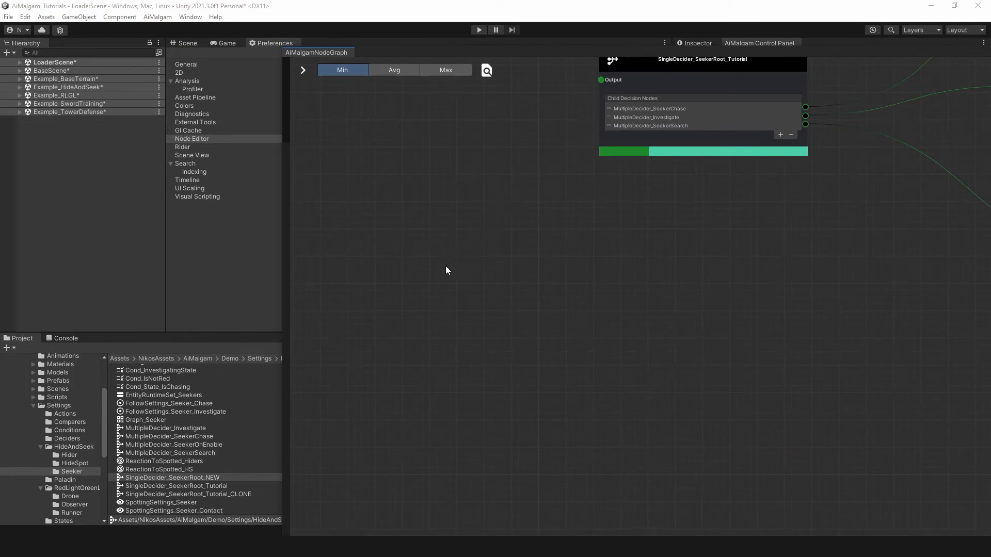
drag(401, 51, 415, 36)
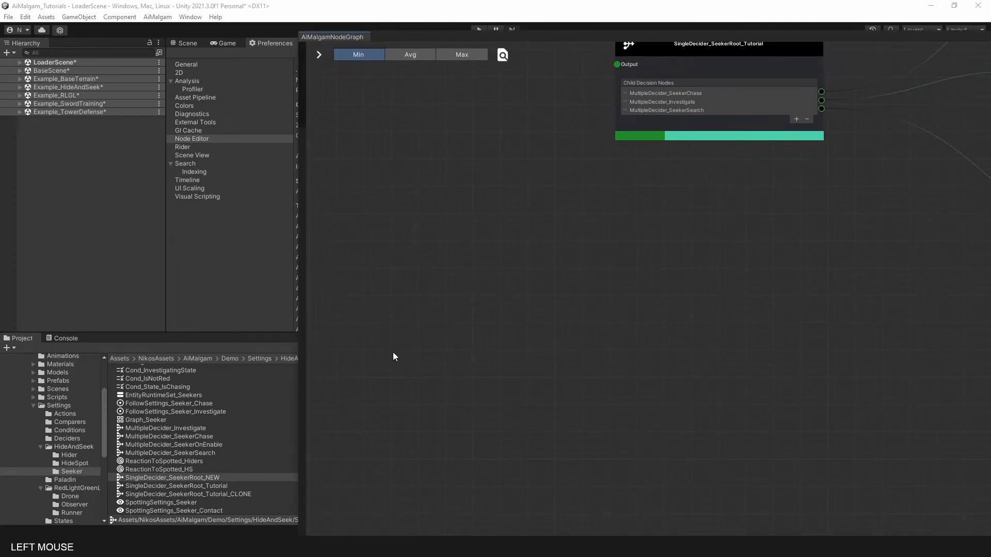
click(184, 477)
drag(166, 478, 547, 285)
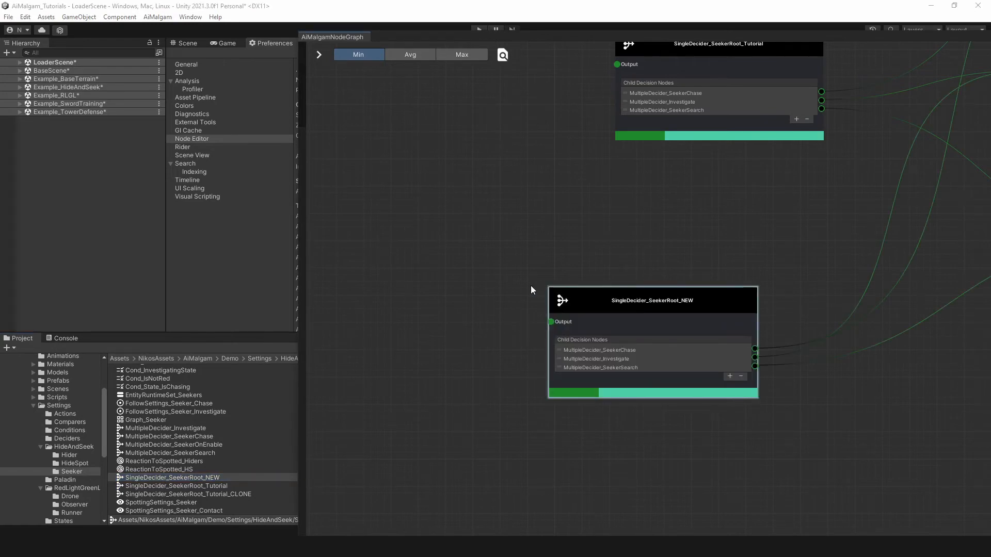
click(217, 494)
mouse_move(216, 495)
mouse_down()
mouse_move(192, 497)
mouse_move(563, 310)
mouse_move(482, 179)
mouse_move(401, 160)
mouse_up()
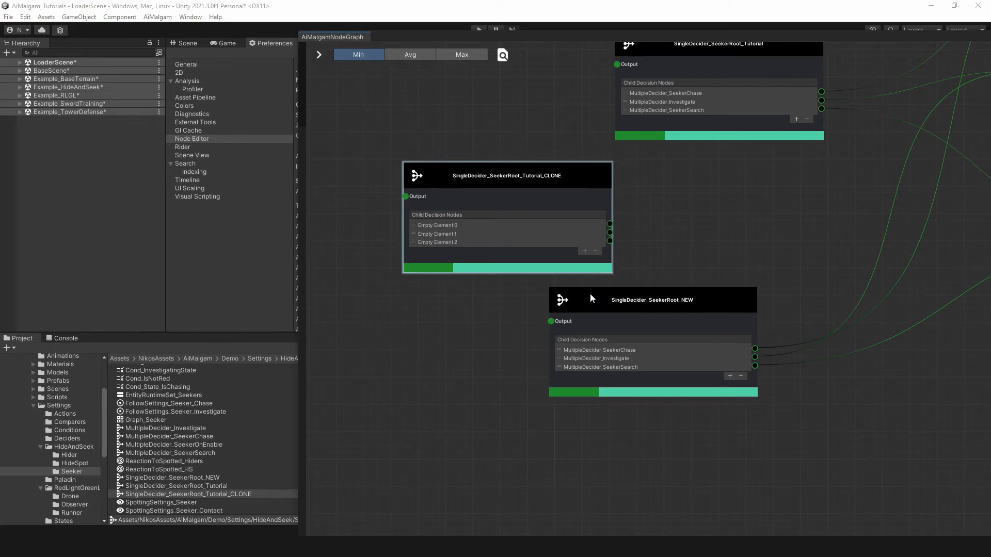
Permanently delete the SingleDecider_SeekerRoot_Tutorial_CLONE node and its asset
right_click(544, 185)
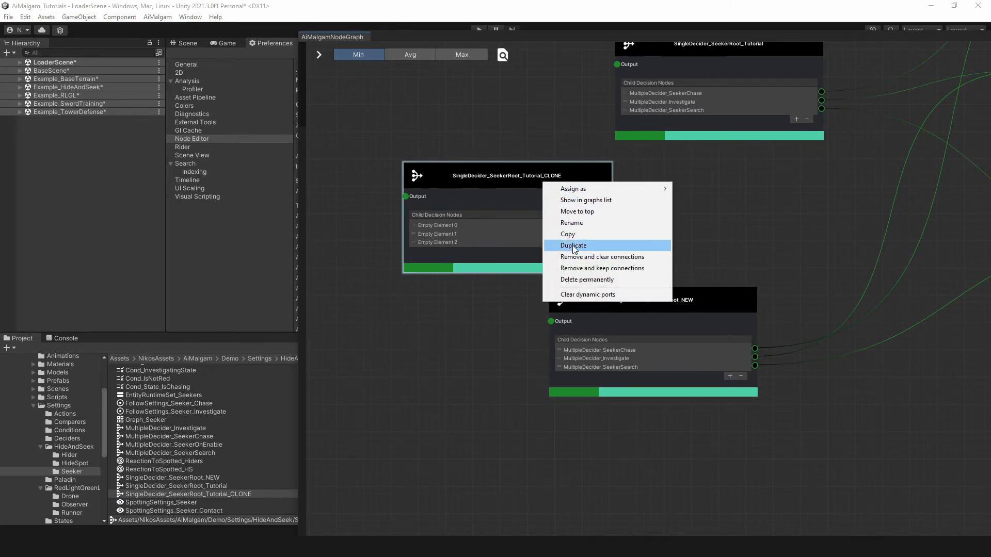
click(585, 280)
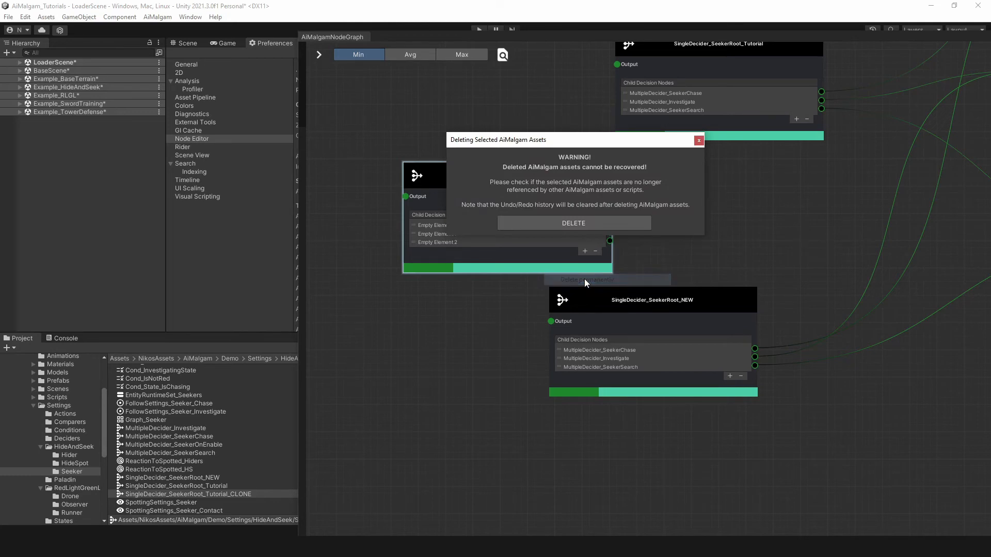
click(574, 223)
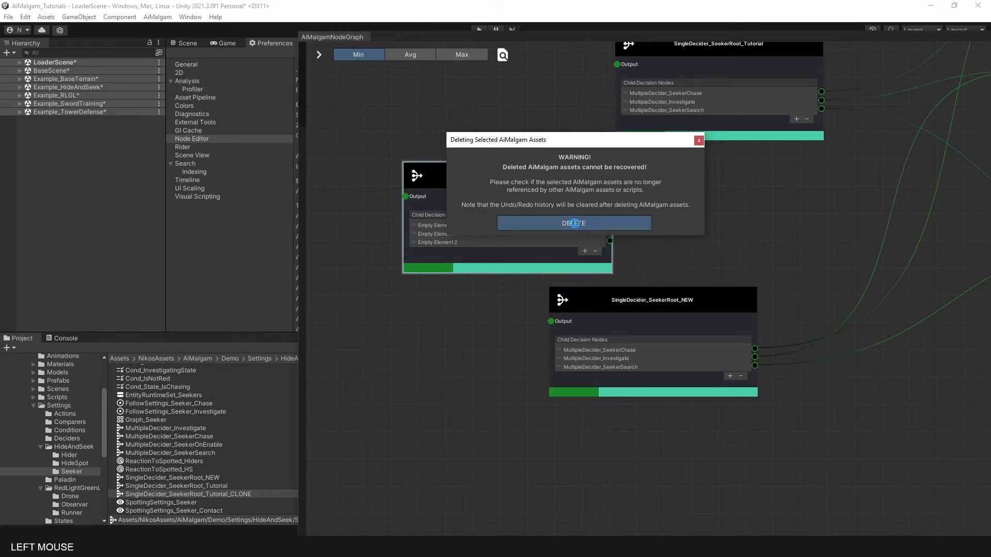
click(590, 291)
Delete the SingleDecider_SeekerRoot_NEW asset from the Seeker project folder
click(219, 487)
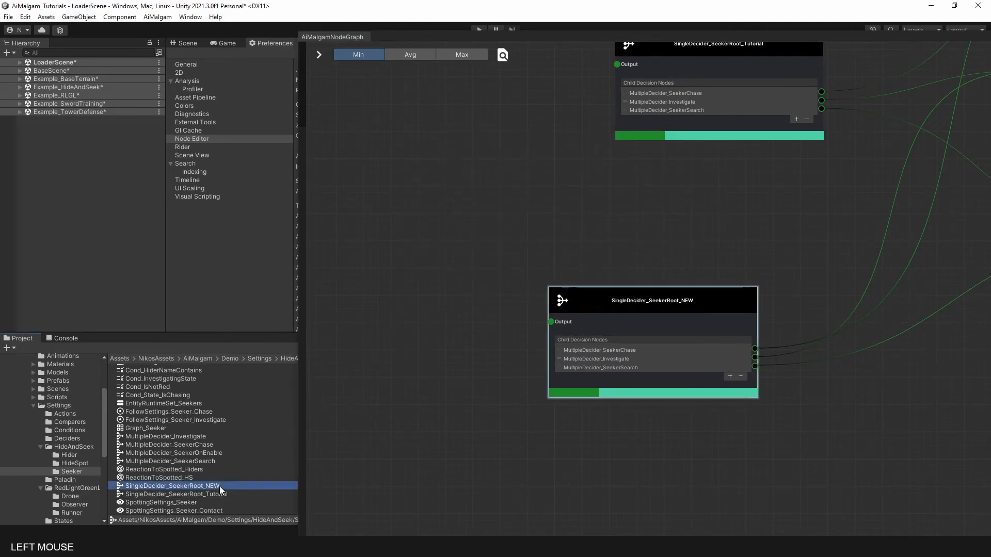
click(203, 491)
key(Delete)
key(Return)
Rename the SingleDecider_SeekerRoot_Tutorial asset in the Seeker project folder to SingleDecider_SeekerRoot
click(217, 491)
click(217, 491)
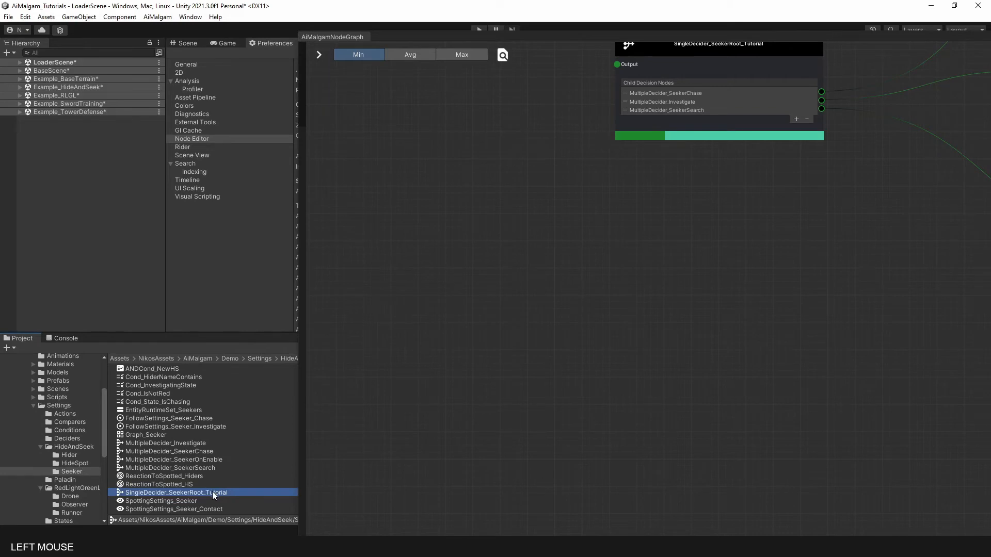
drag(238, 493, 216, 493)
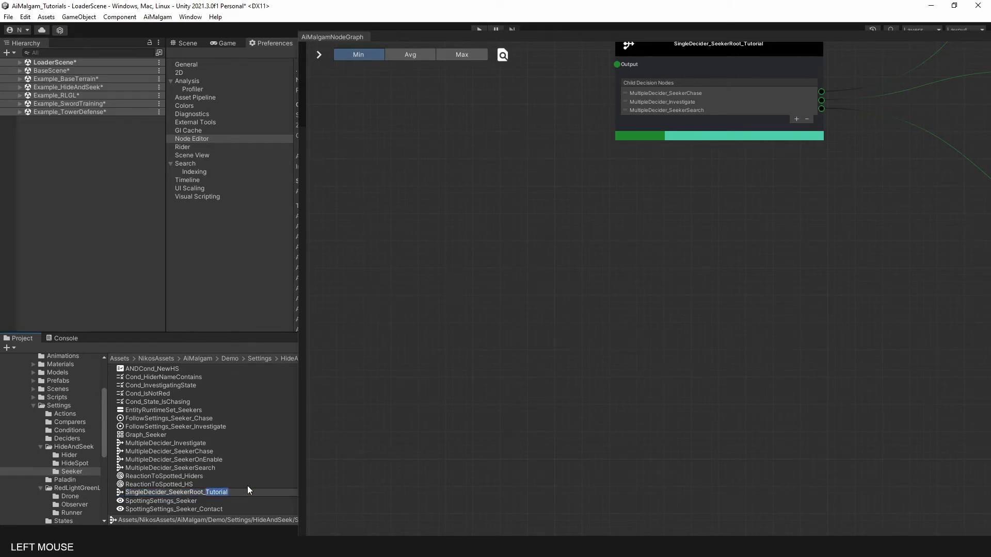
key(BackSpace)
key(BackSpace)
key(Return)
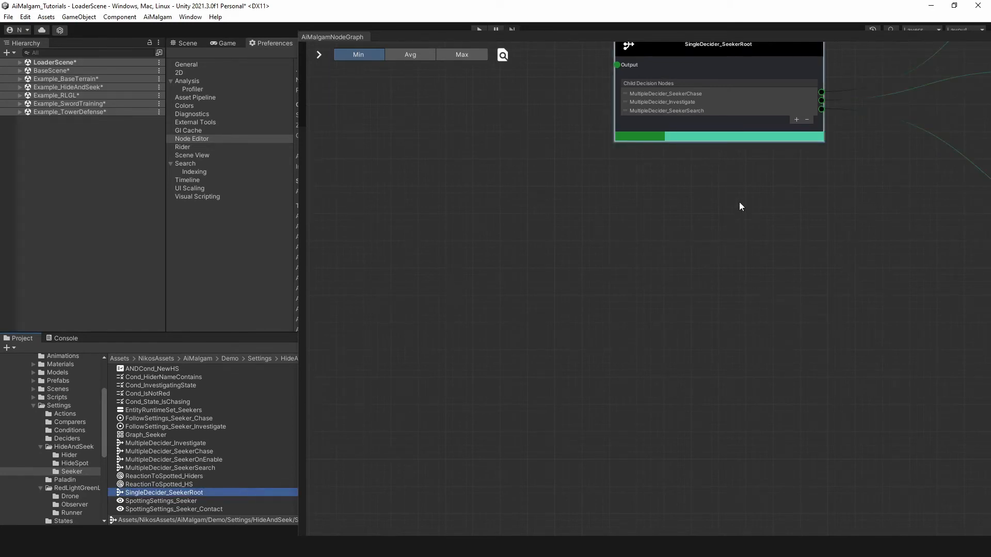
Maximize the AiMalgamNodeGraph window and clear the dynamic ports of the SingleDecider_SeekerRoot node
right_drag(739, 202, 547, 350)
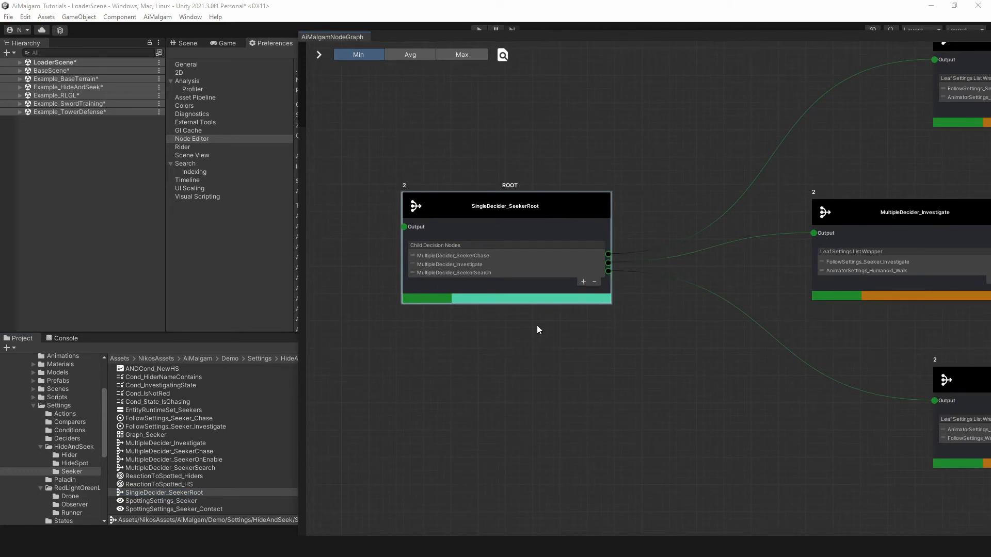
click(471, 39)
drag(358, 37, 89, 25)
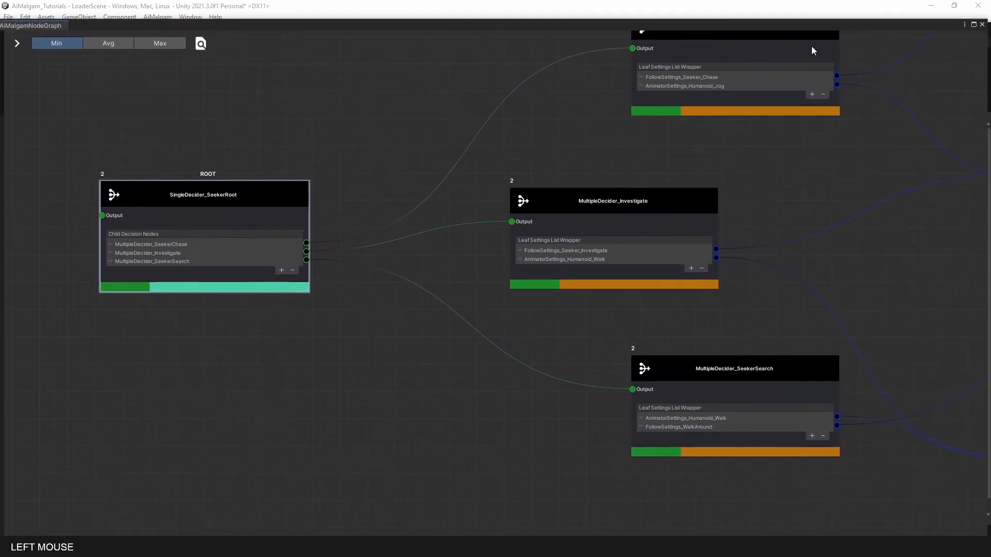
click(973, 25)
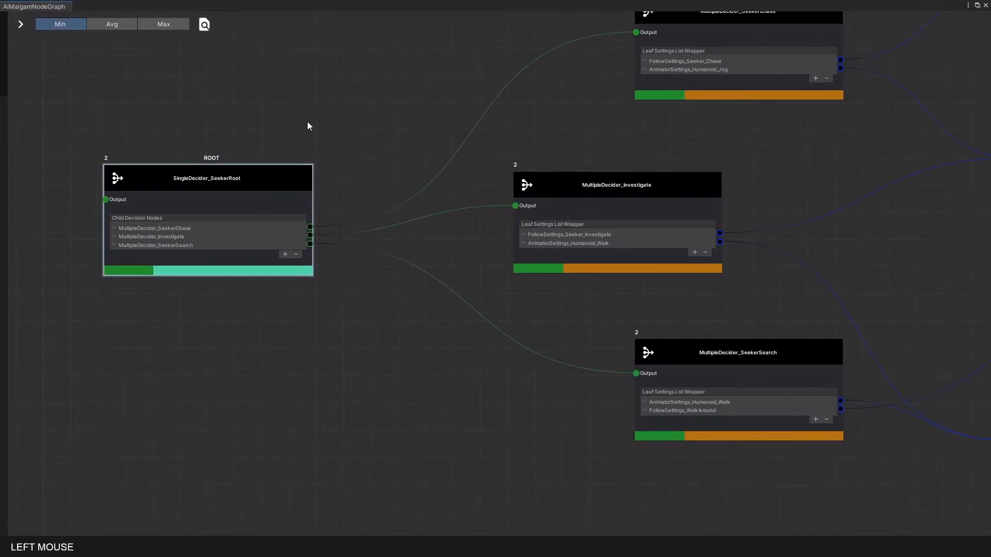
right_click(263, 181)
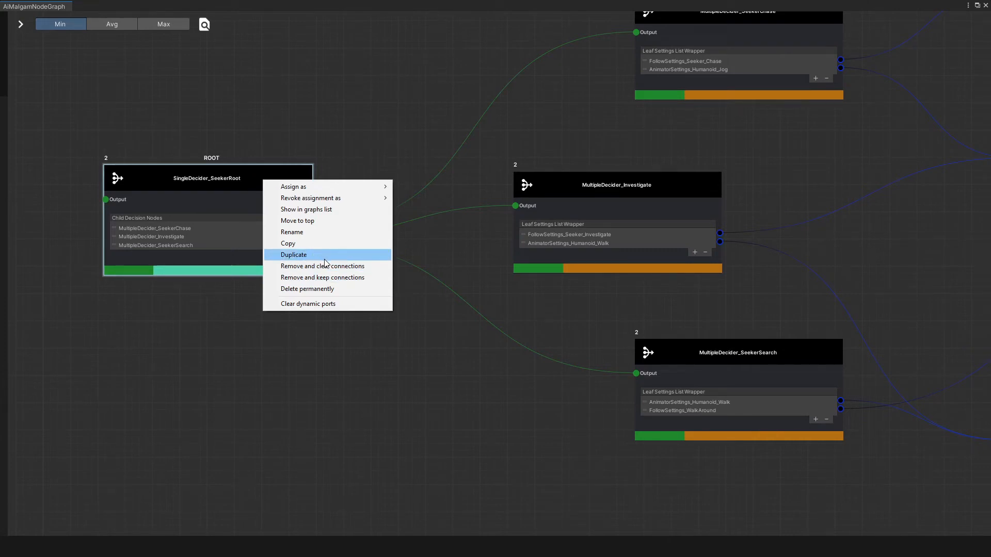
click(340, 304)
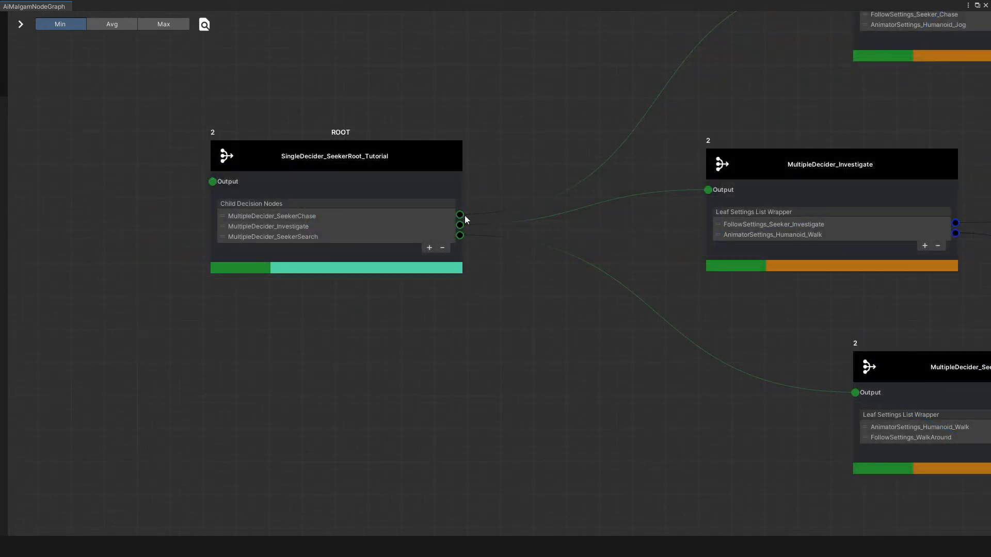
Disconnect MultipleDecider_SeekerChase from the root node's first child port and move the emptied element to the end of the Child Decision Nodes list
right_click(460, 215)
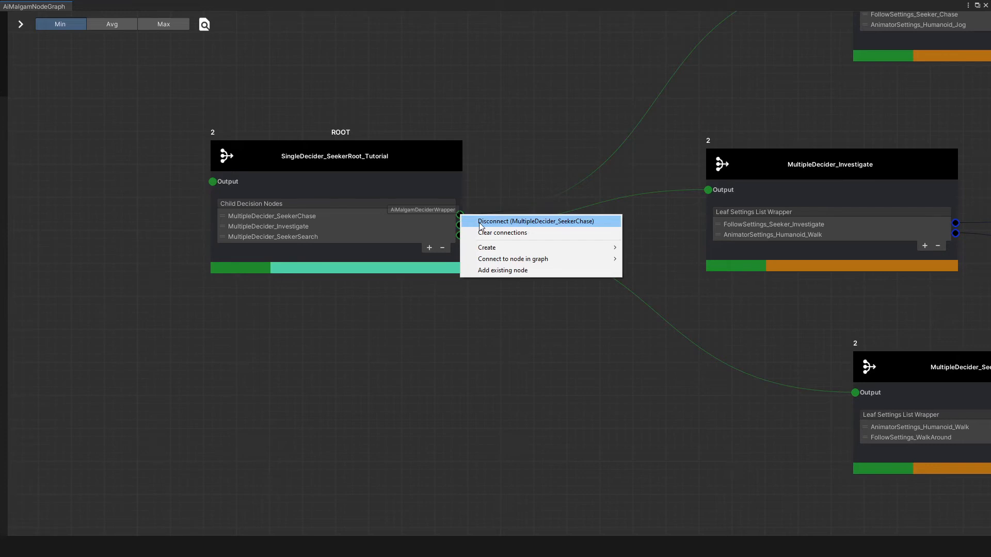
click(480, 222)
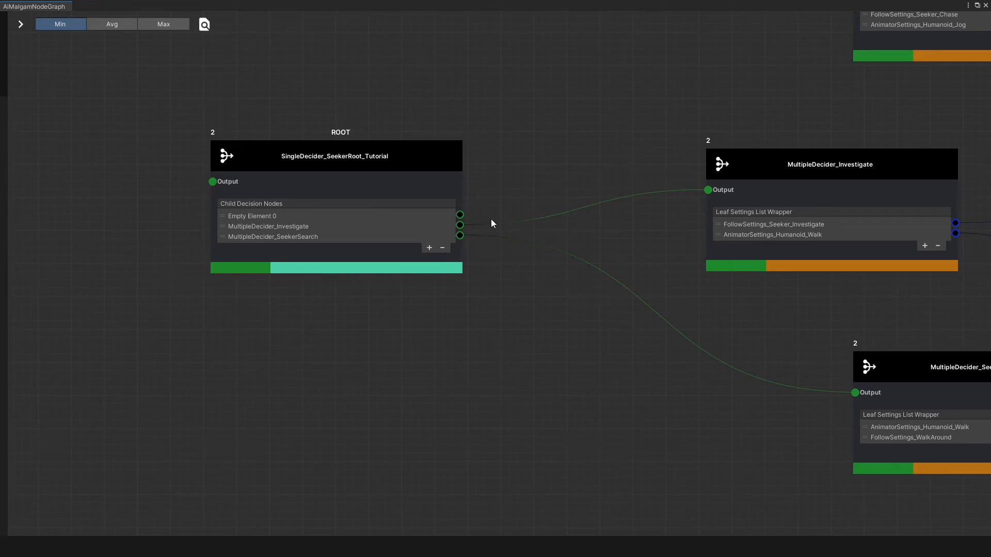
mouse_move(222, 227)
mouse_down()
mouse_move(221, 216)
mouse_move(224, 237)
mouse_up()
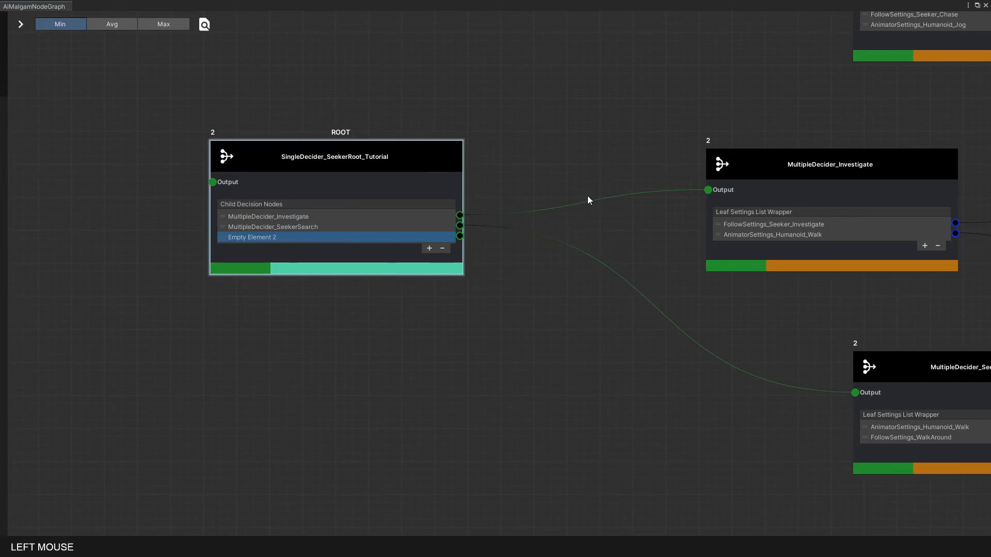
Connect the output of MultipleDecider_SeekerChase by wire to the root node's empty third child port
right_drag(602, 119, 510, 232)
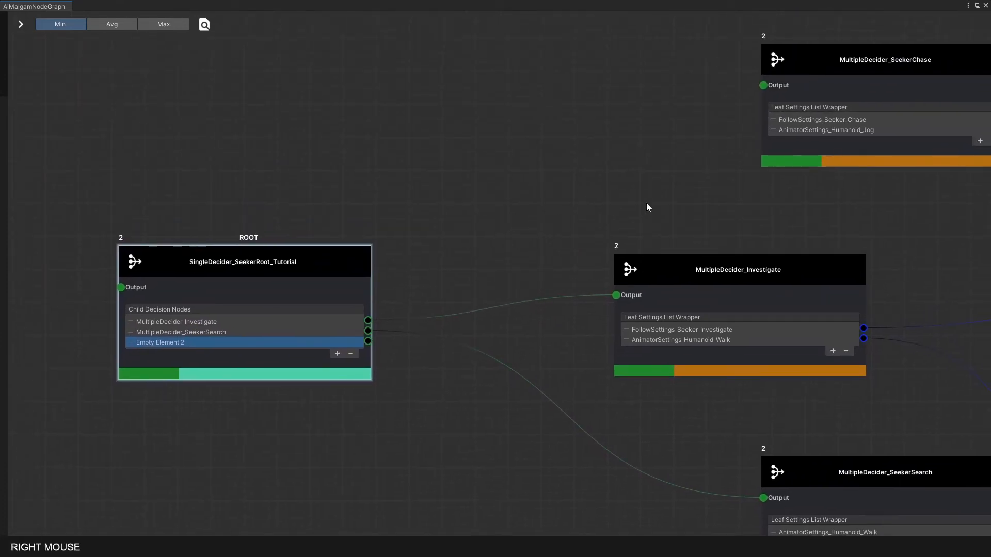
drag(764, 85, 567, 182)
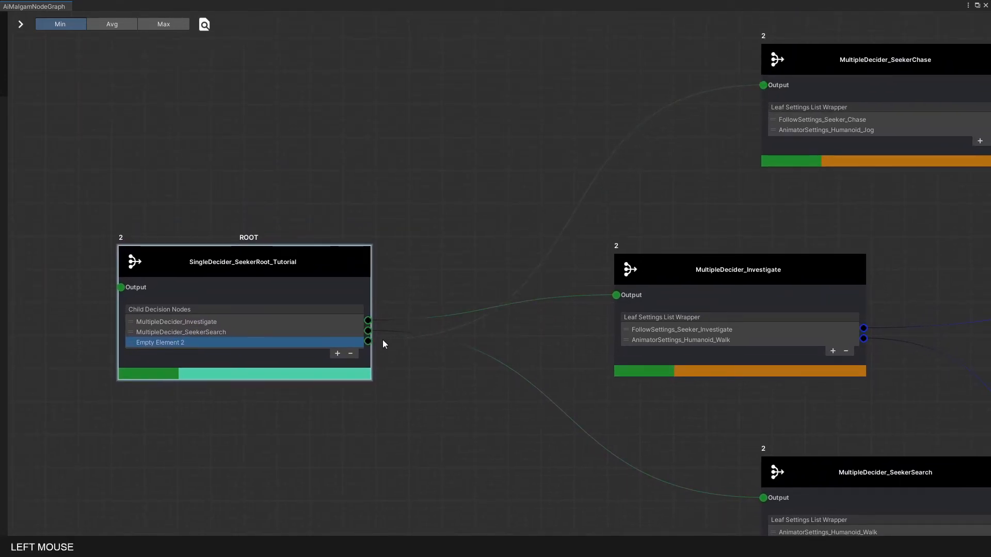
drag(382, 344, 367, 342)
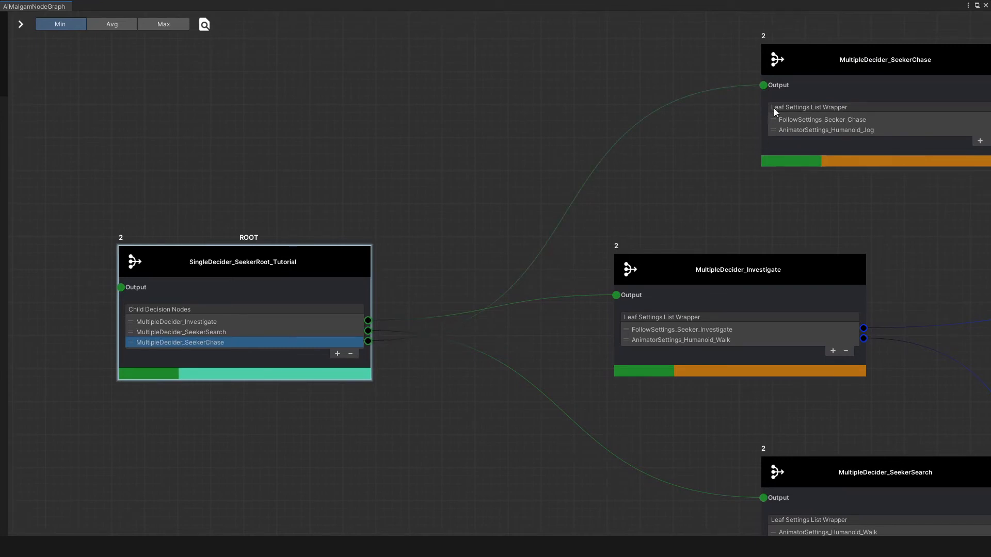
Clear the connections on MultipleDecider_SeekerChase's output, then reconnect it from the root's third child port using Connect to node in graph
right_click(764, 86)
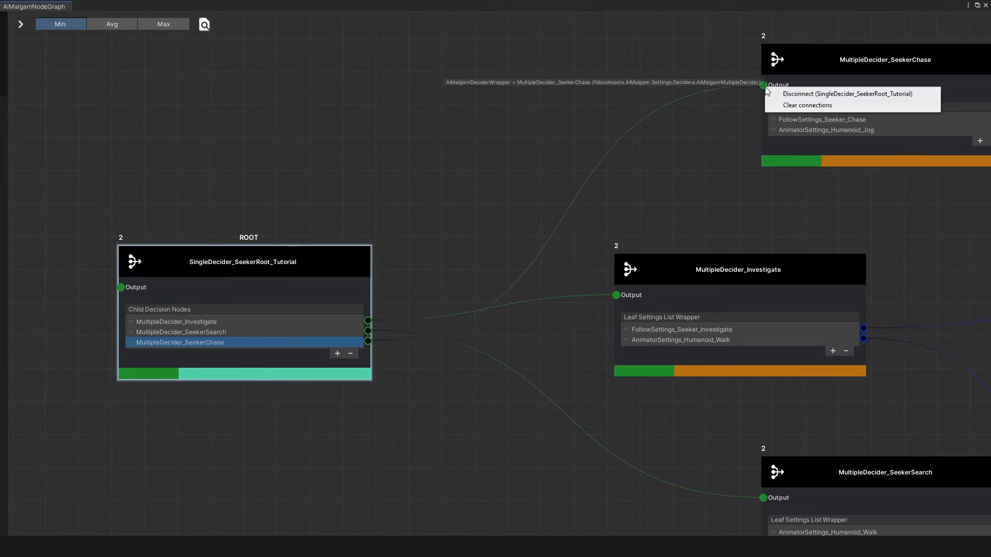
click(788, 106)
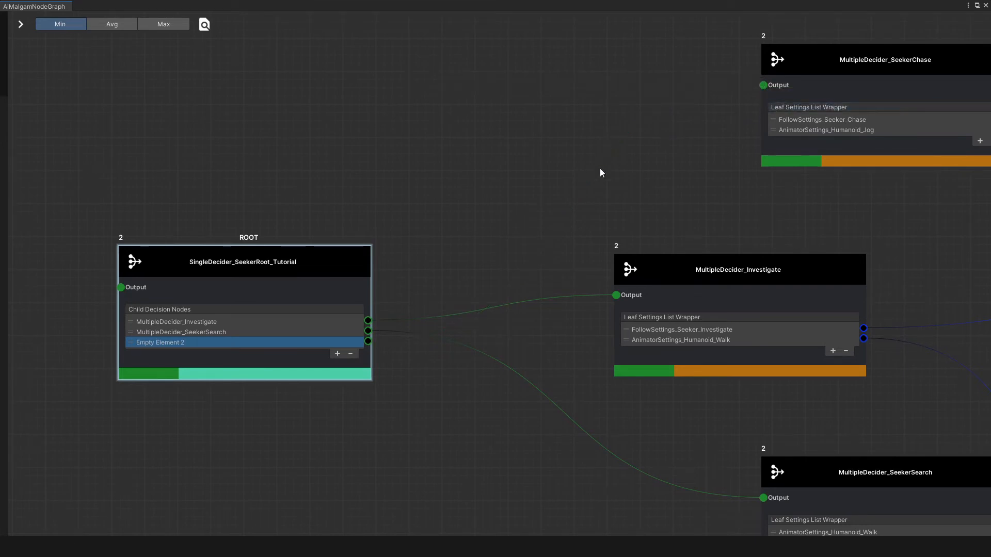
right_click(369, 343)
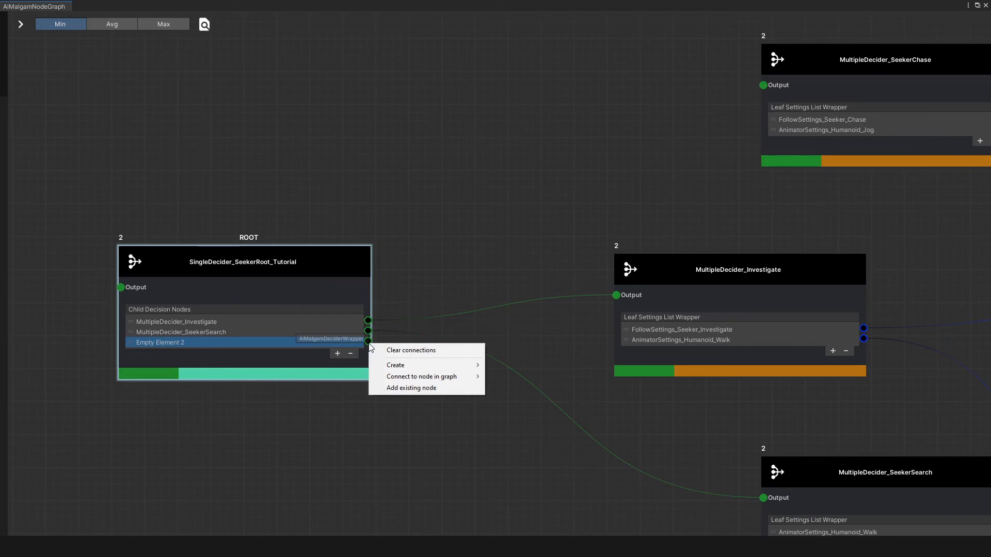
mouse_move(462, 378)
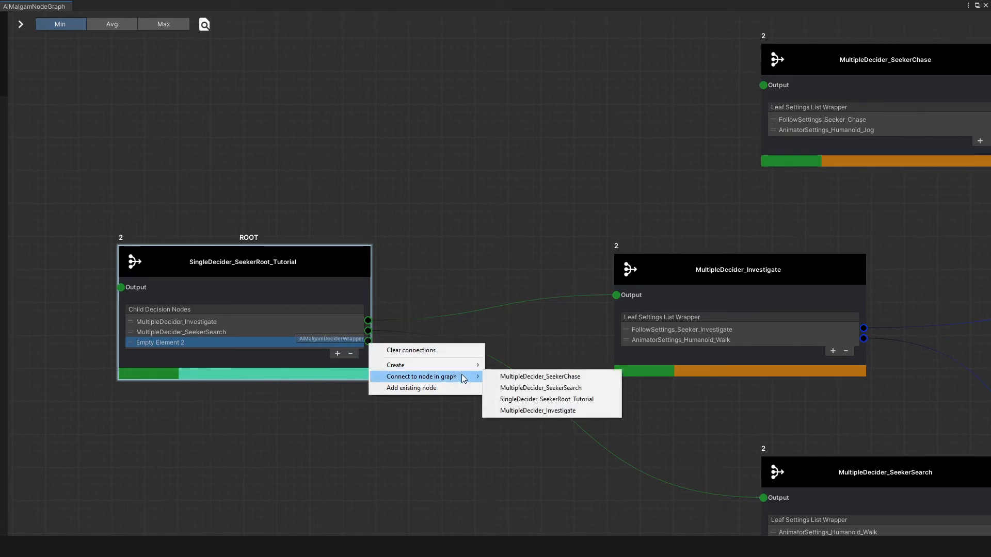
click(546, 380)
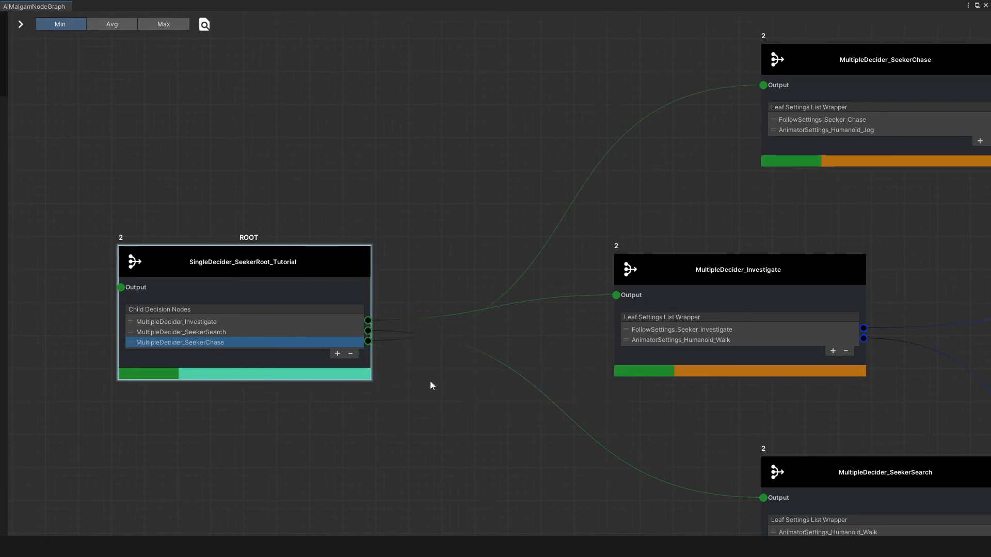
Remove MultipleDecider_SeekerSearch from the root's Child Decision Nodes list and add an empty element to the list
click(350, 333)
click(351, 354)
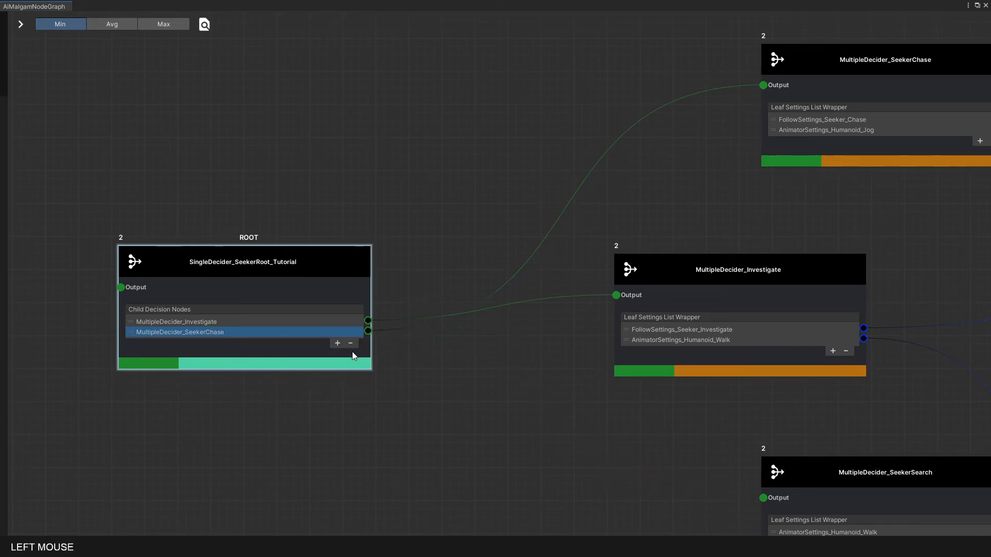
click(338, 344)
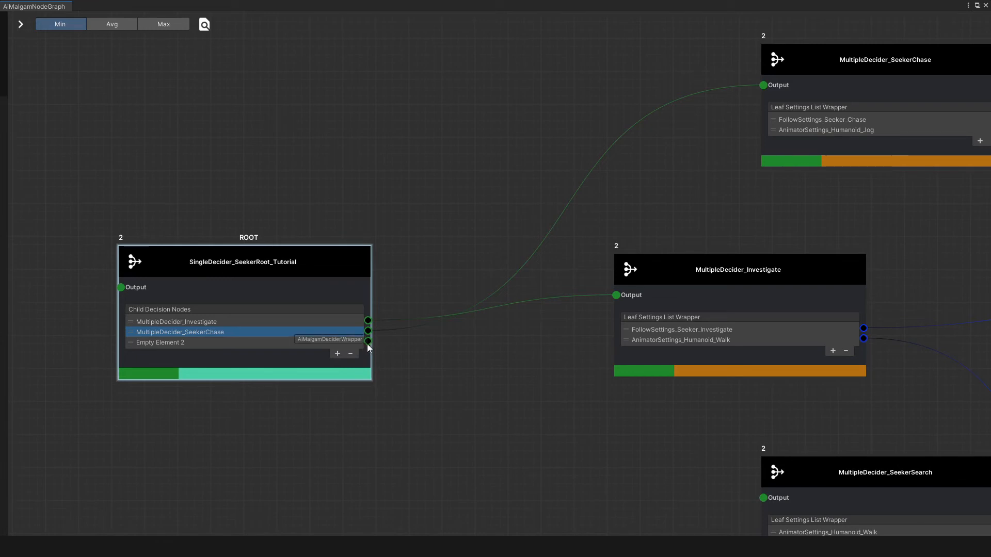
Remove the MultipleDecider_SeekerSearch node from the graph while keeping its connections
right_drag(533, 394, 521, 281)
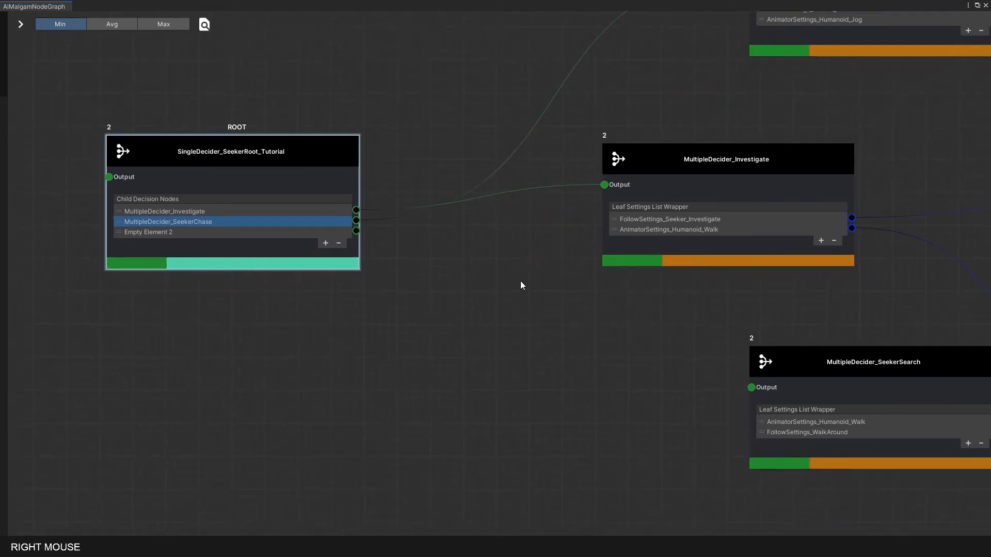
click(781, 365)
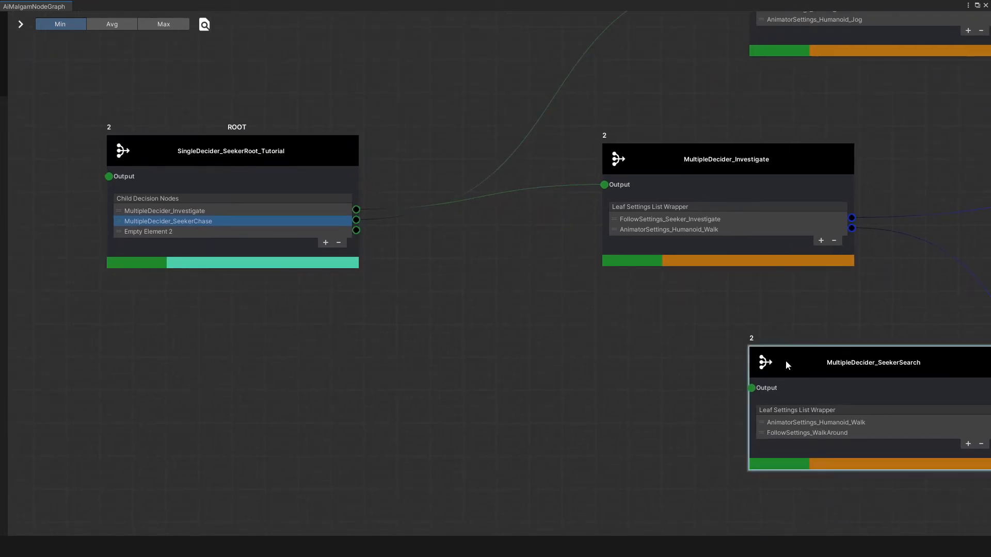
right_click(865, 368)
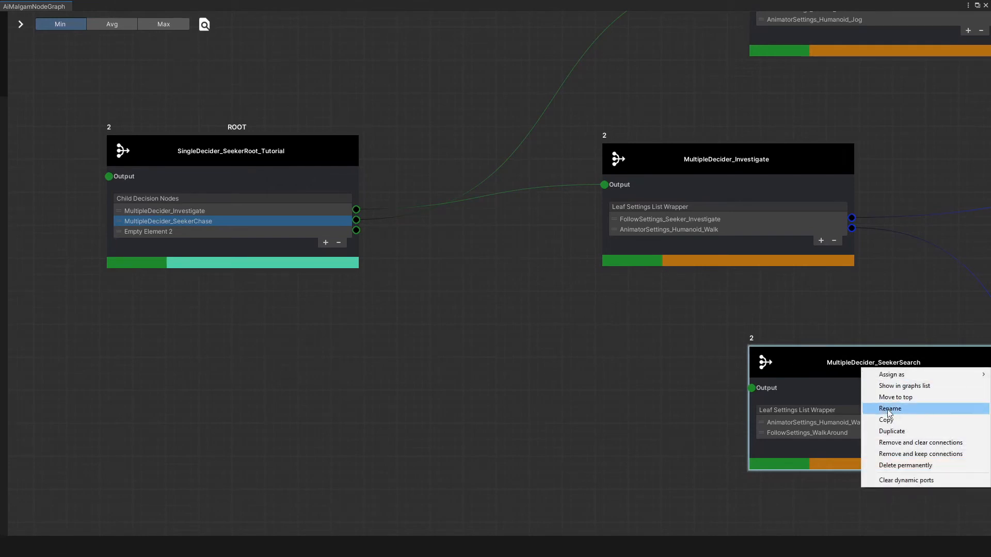
click(929, 454)
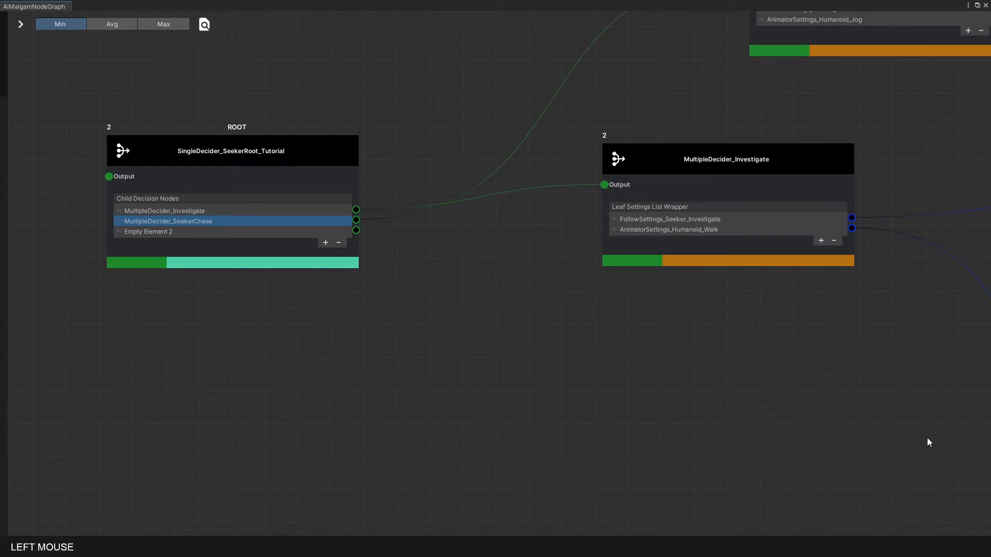
right_drag(927, 438, 905, 423)
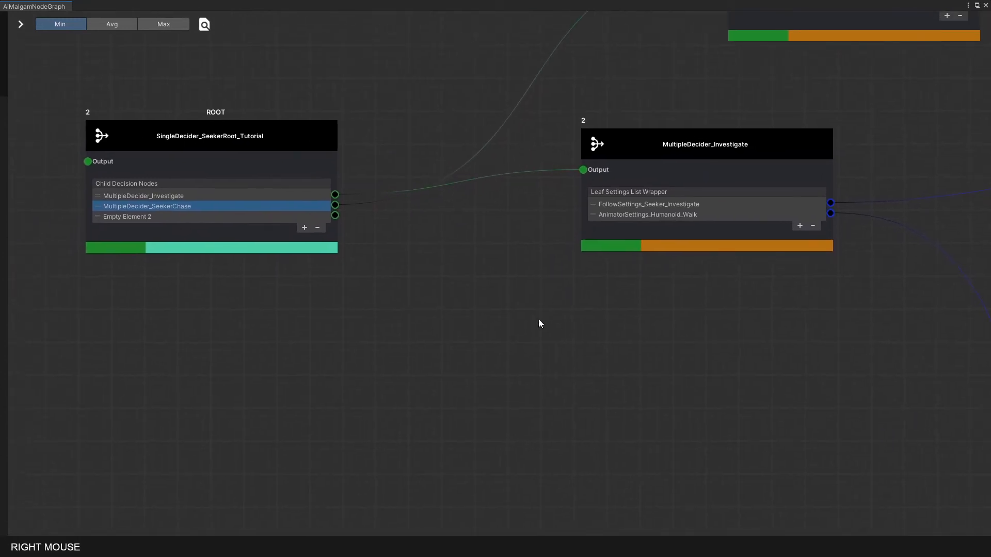
Add the existing MultipleDecider_SeekerSearch node to the root's empty child port and place it below MultipleDecider_Investigate
right_click(336, 218)
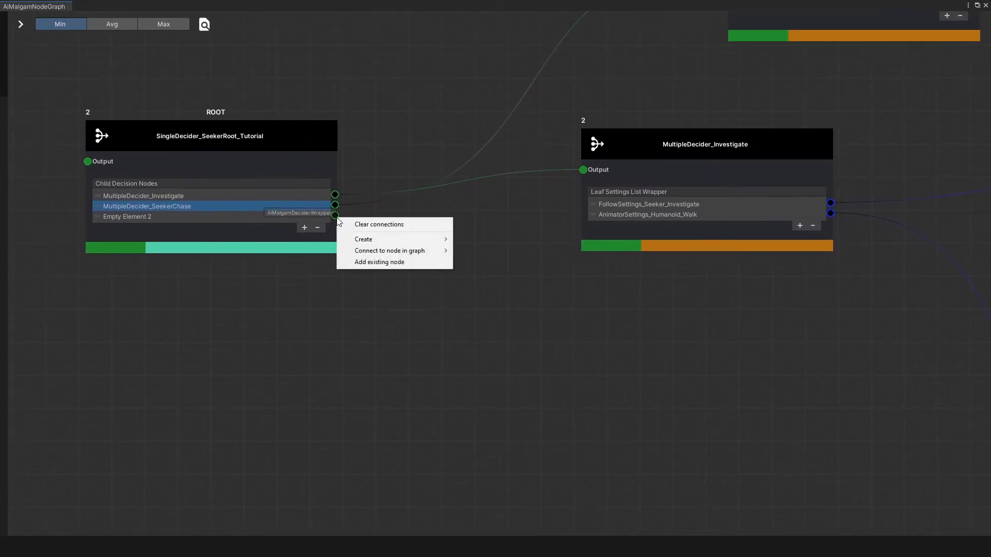
click(392, 262)
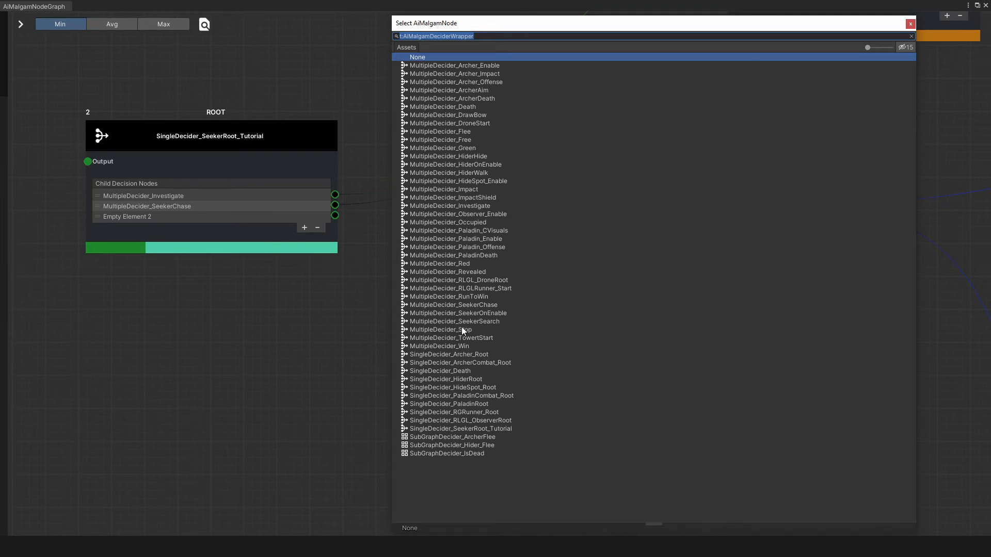
double_click(481, 321)
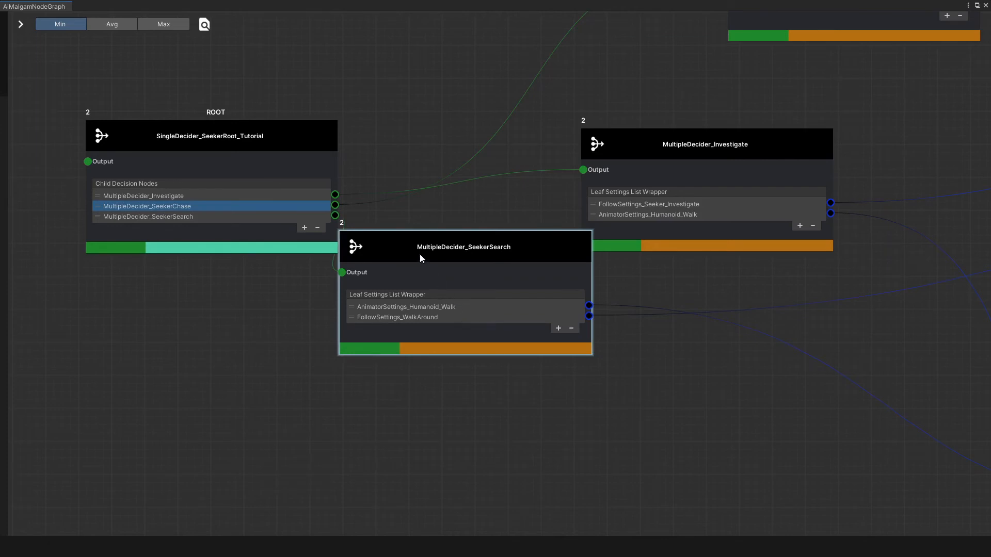
drag(420, 254, 662, 324)
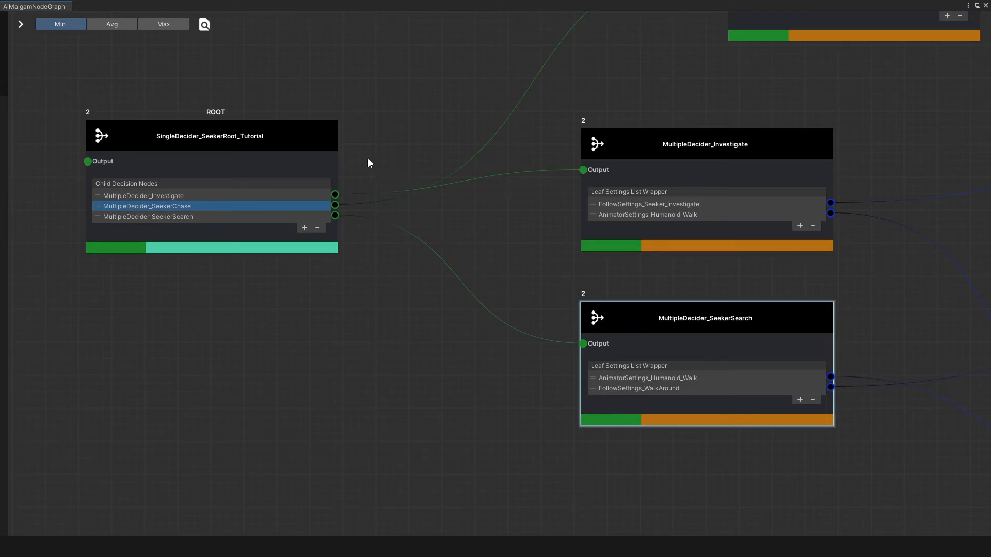
Add a fourth child element to the root, create an AiMalgamSingleDecider from its port and place the new node below the root
right_click(334, 218)
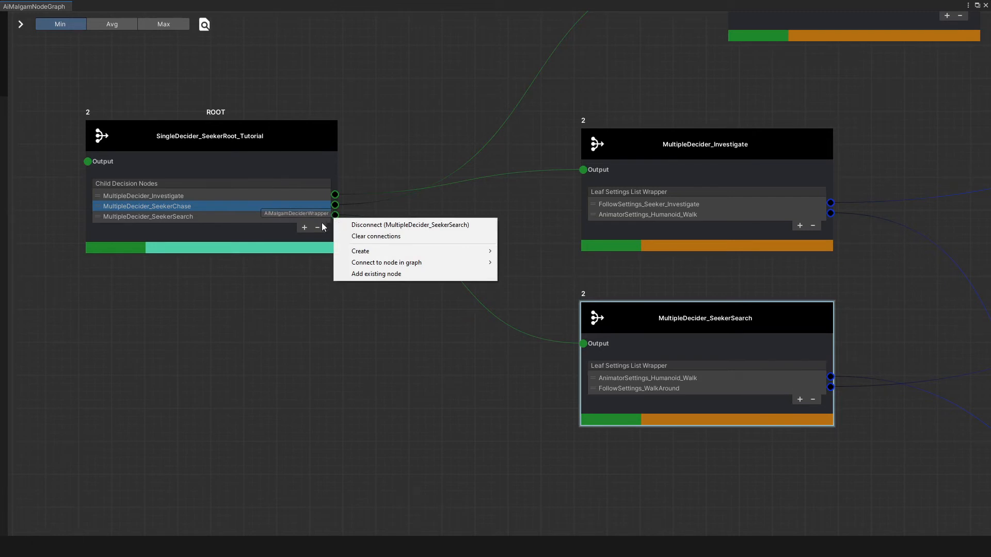
click(305, 227)
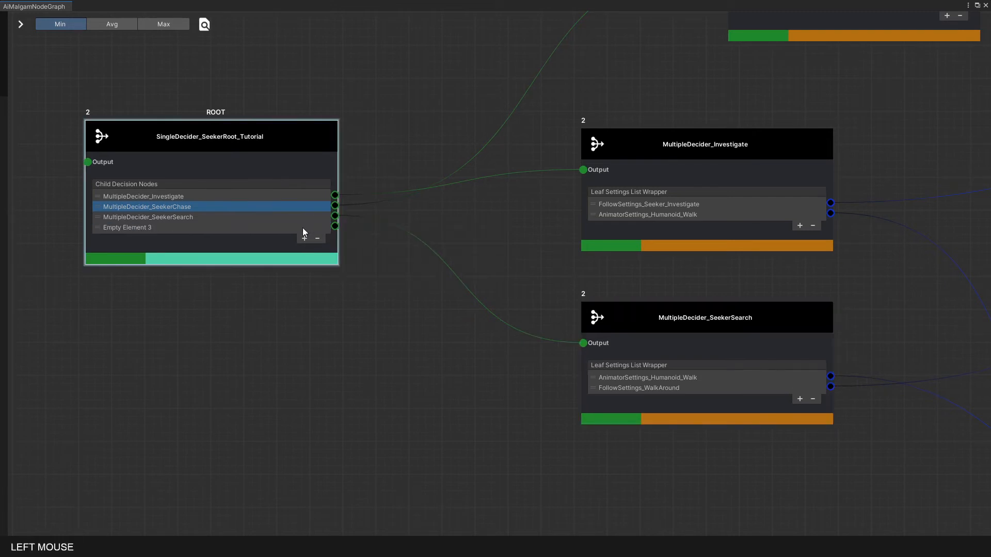
right_click(334, 227)
mouse_move(392, 249)
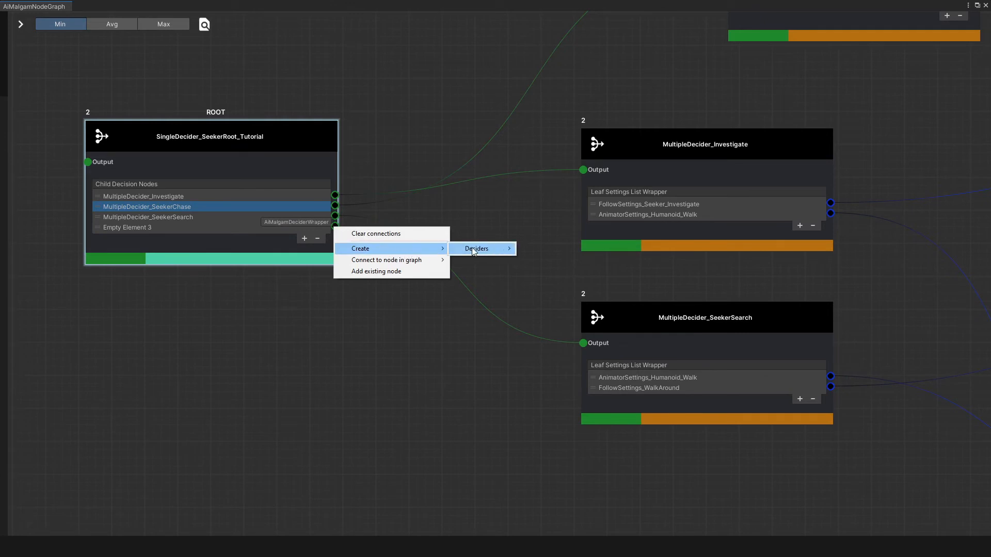
mouse_move(486, 252)
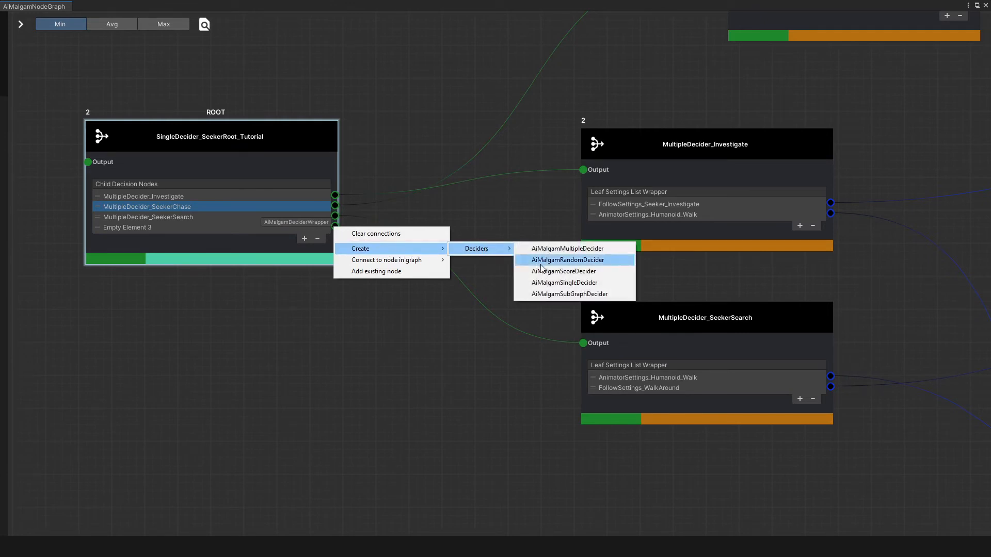
click(564, 284)
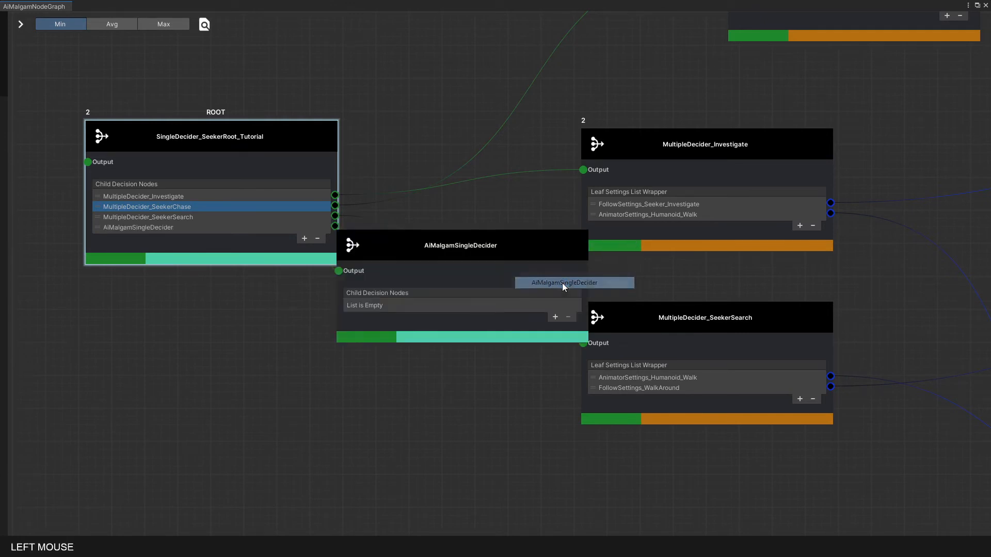
drag(458, 248, 356, 359)
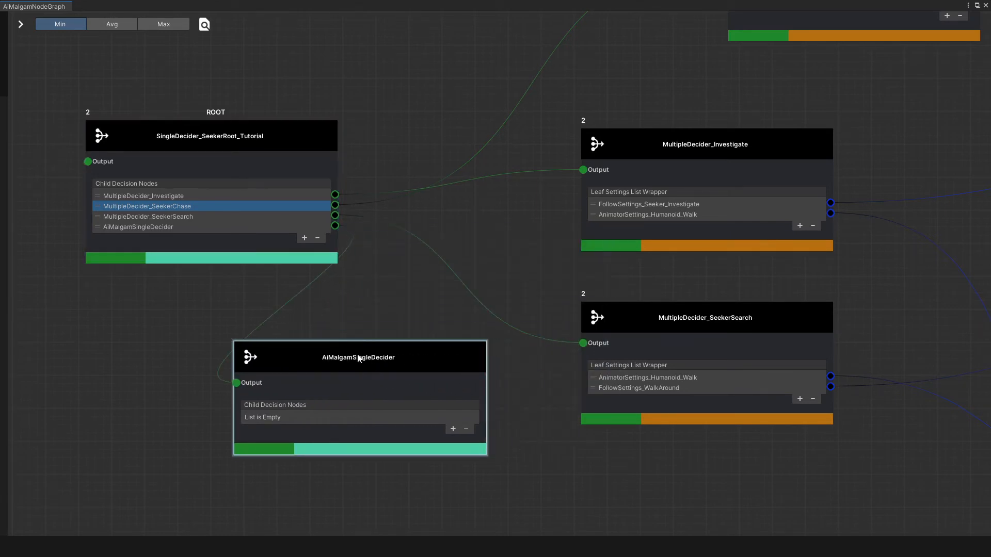
Remove the AiMalgamSingleDecider node from the graph while keeping its connections
right_click(294, 361)
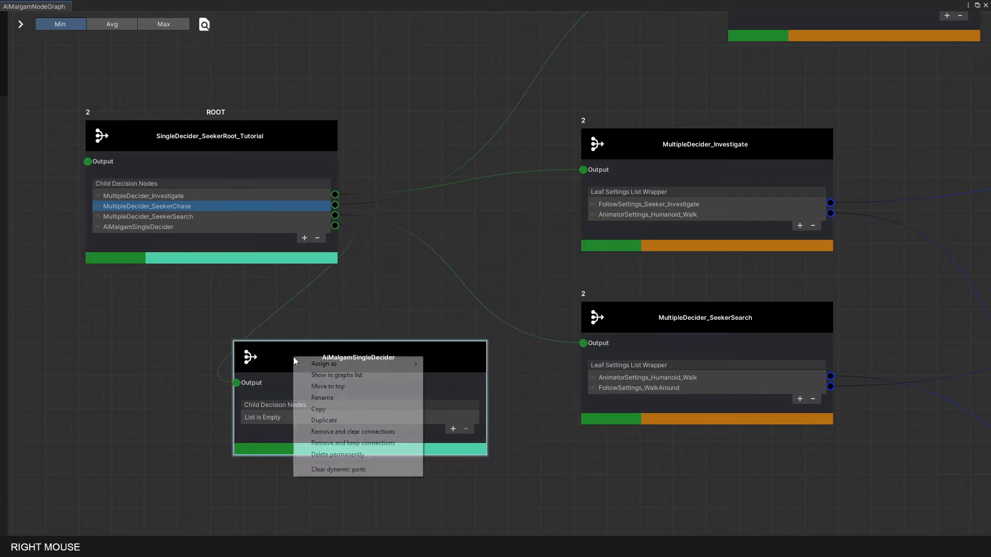
click(380, 443)
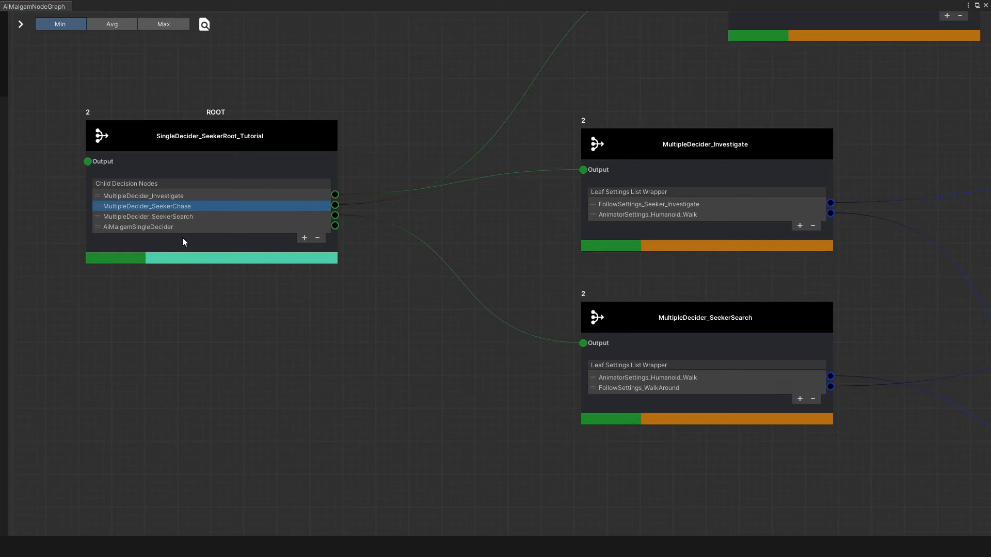
Close the node graph, reopen the AiMalgamNodeGraph asset and move the AiMalgamSingleDecider node below MultipleDecider_SeekerSearch
click(202, 34)
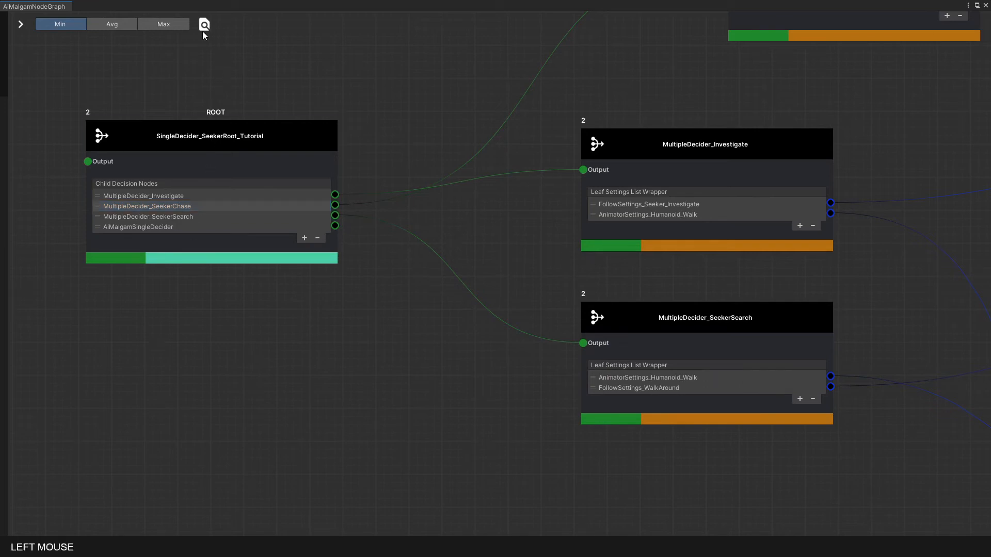
click(986, 4)
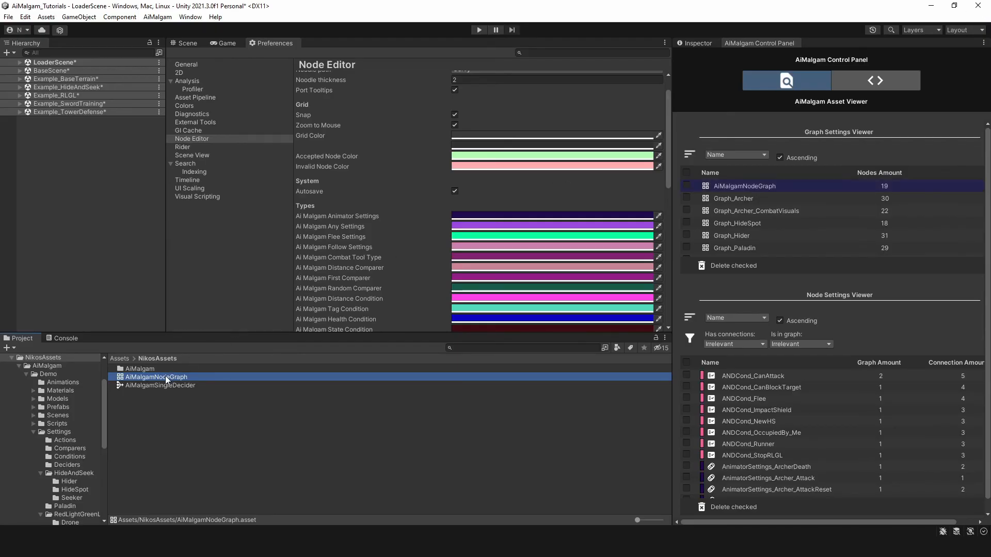
double_click(166, 377)
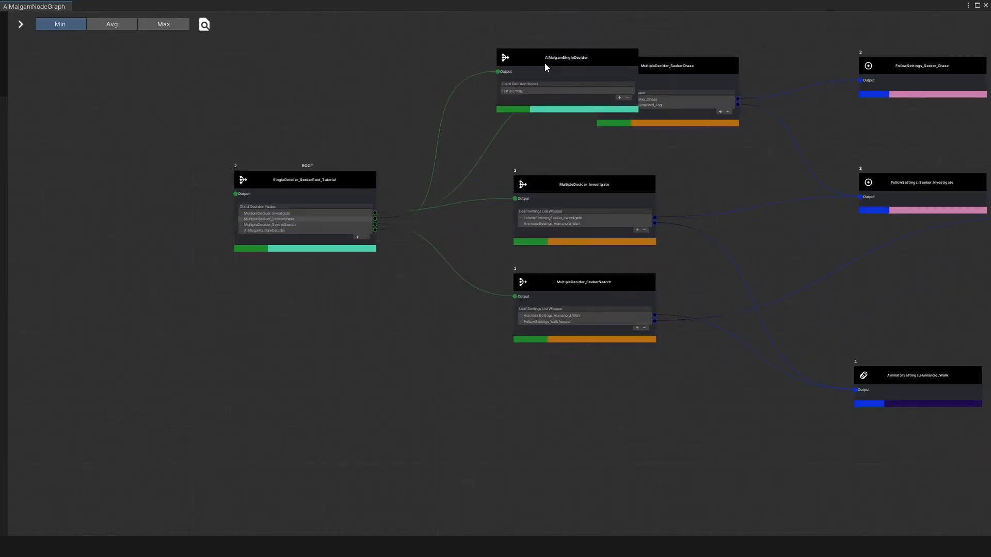
click(544, 61)
drag(529, 58, 491, 384)
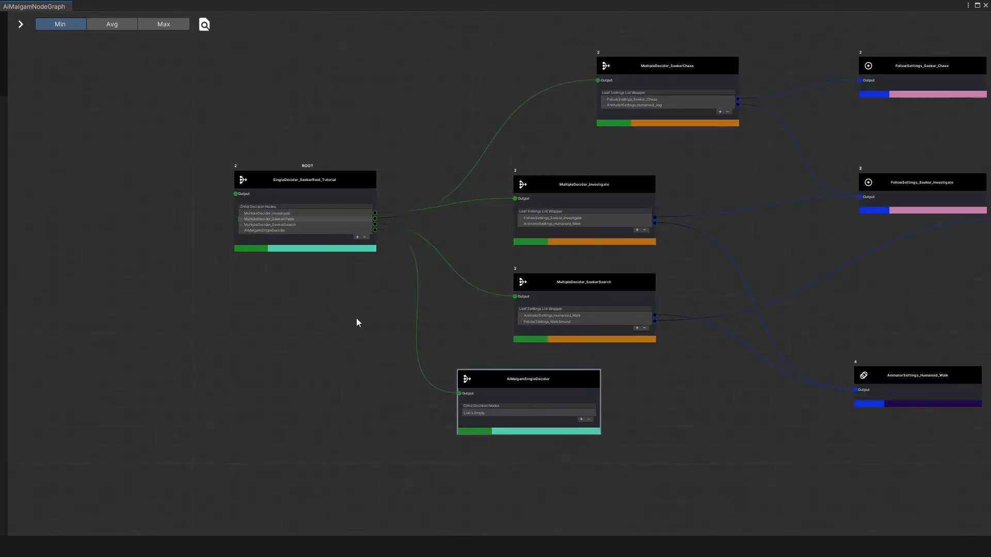
Examine the disconnect options on MultipleDecider_SeekerSearch's output port and the options on the root's fourth child port
scroll(335, 268, up, 1)
scroll(335, 271, up, 4)
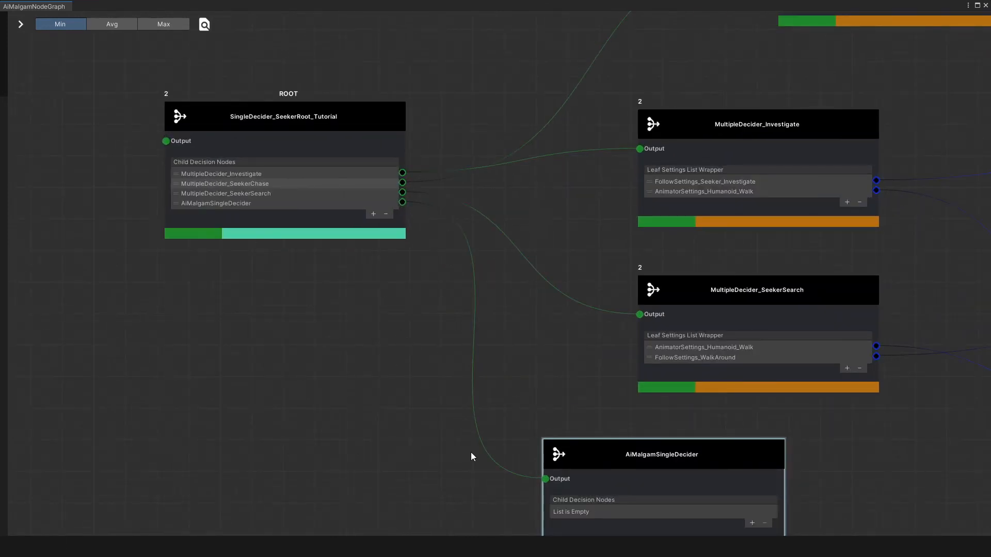
right_click(640, 315)
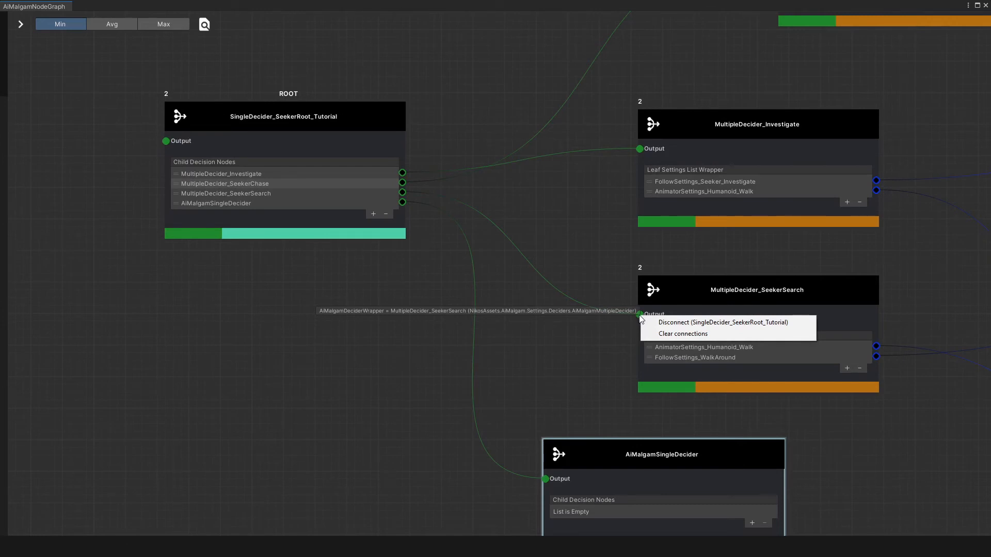
click(584, 254)
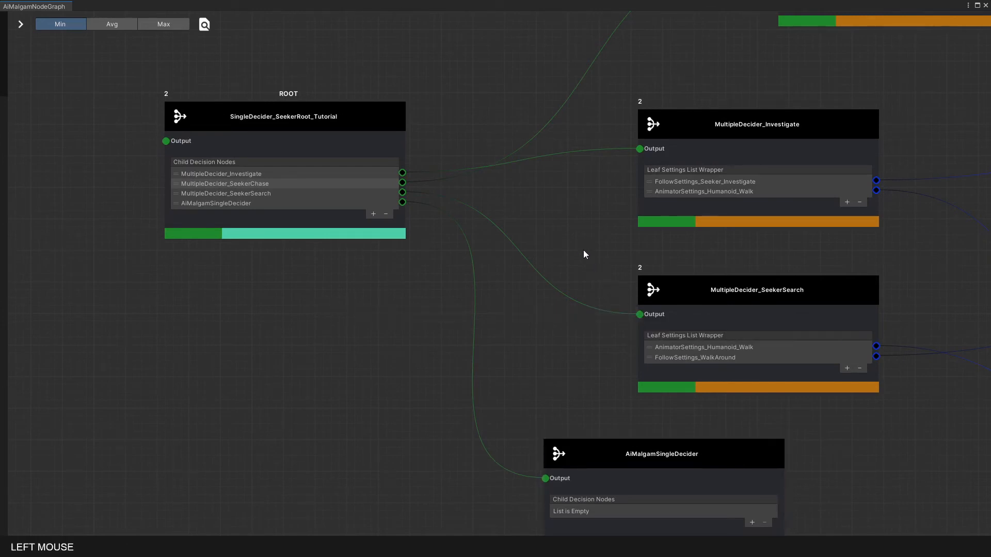
right_click(402, 203)
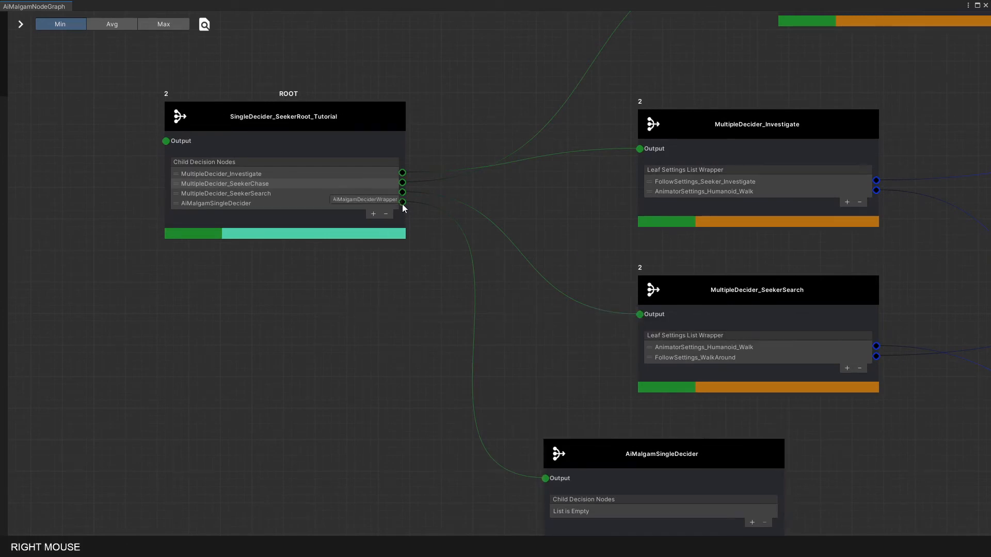
click(364, 279)
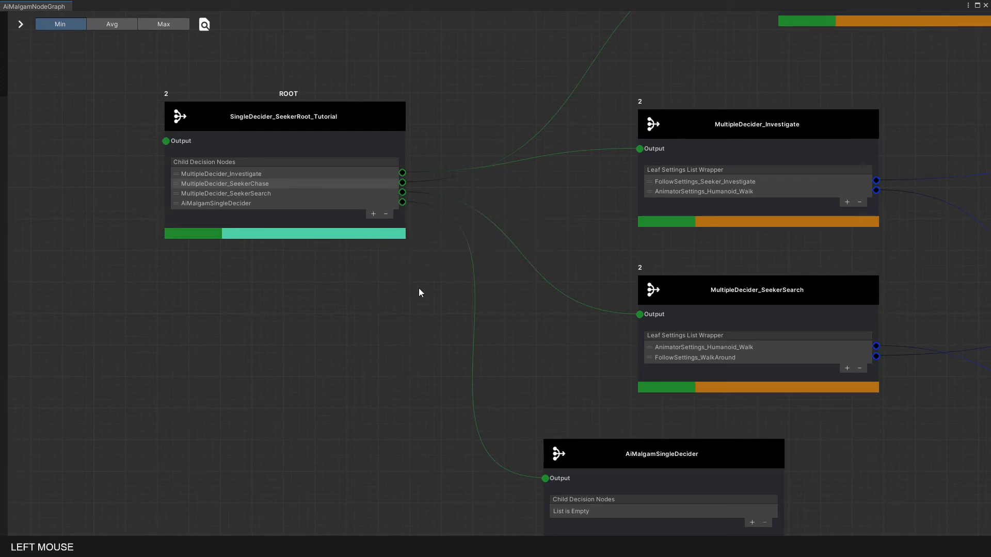
Add a fifth child element to the root and connect it to AiMalgamSingleDecider's output through two reroute points below the root
click(373, 214)
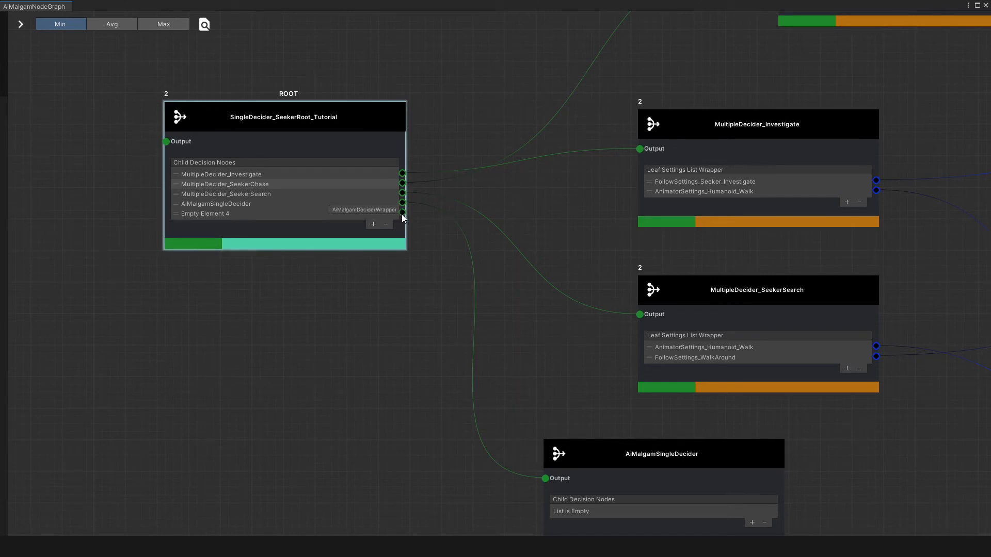
drag(403, 212, 332, 343)
right_drag(332, 339, 332, 343)
drag(331, 343, 332, 344)
right_drag(332, 343, 332, 344)
drag(351, 346, 411, 451)
drag(528, 486, 551, 484)
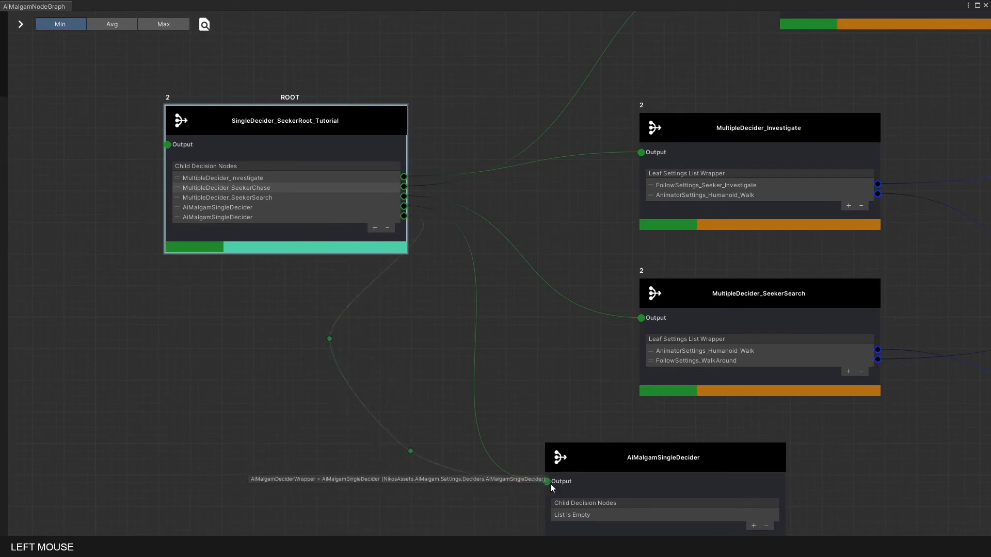
Delete both reroute points on the root's connection to AiMalgamSingleDecider and move the root's fourth child entry to first place
click(412, 452)
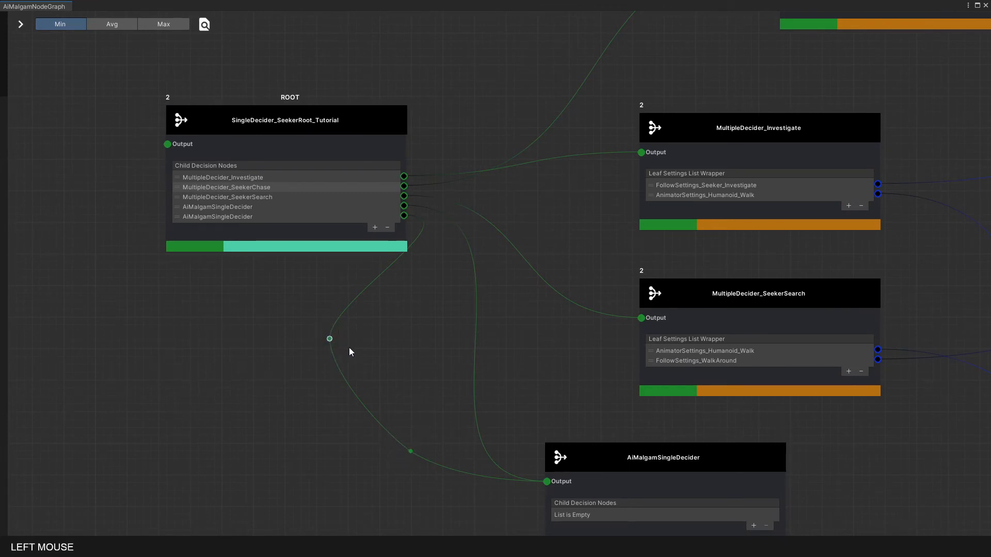
key(Delete)
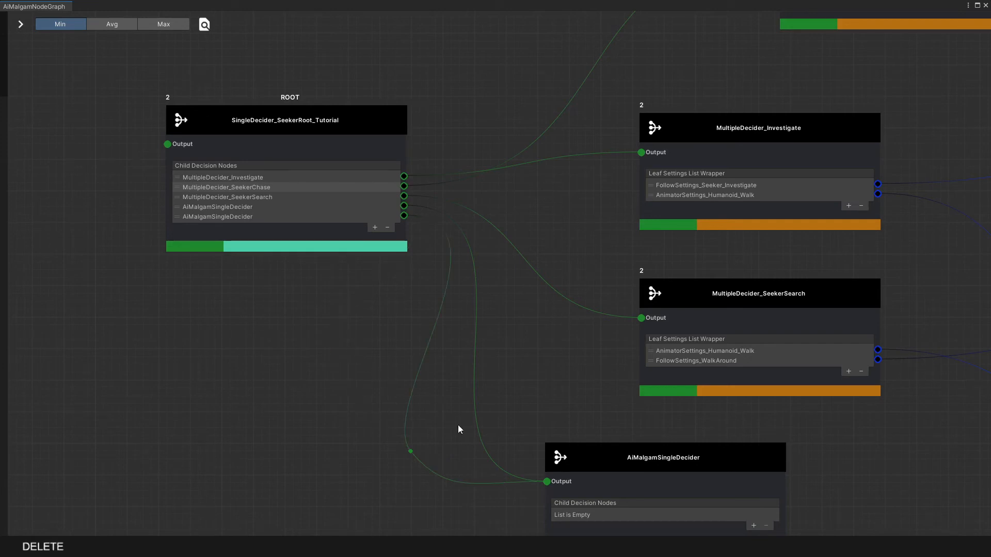
drag(425, 460, 393, 446)
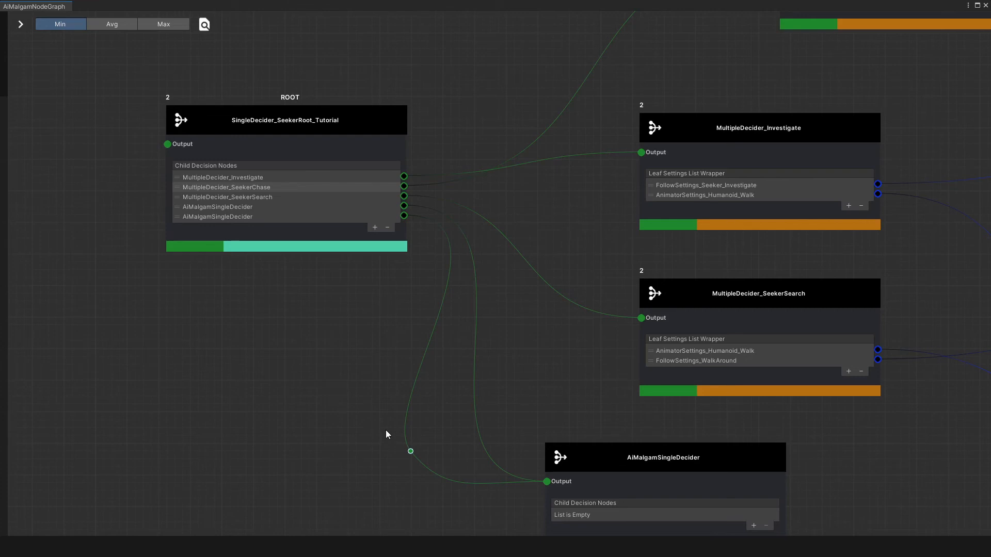
key(Delete)
drag(174, 206, 178, 179)
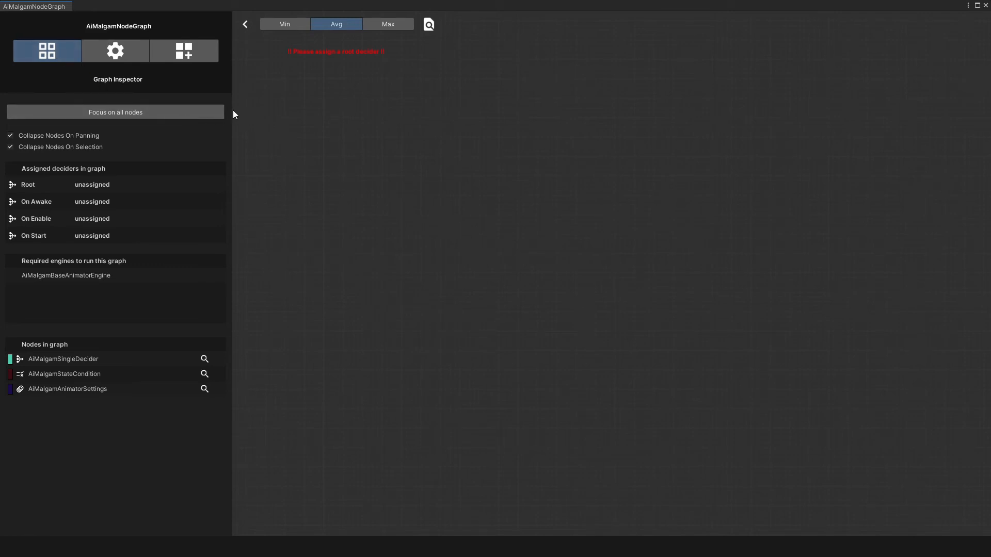
Focus on all nodes in the graph, select all three and shift them slightly to the right
click(200, 112)
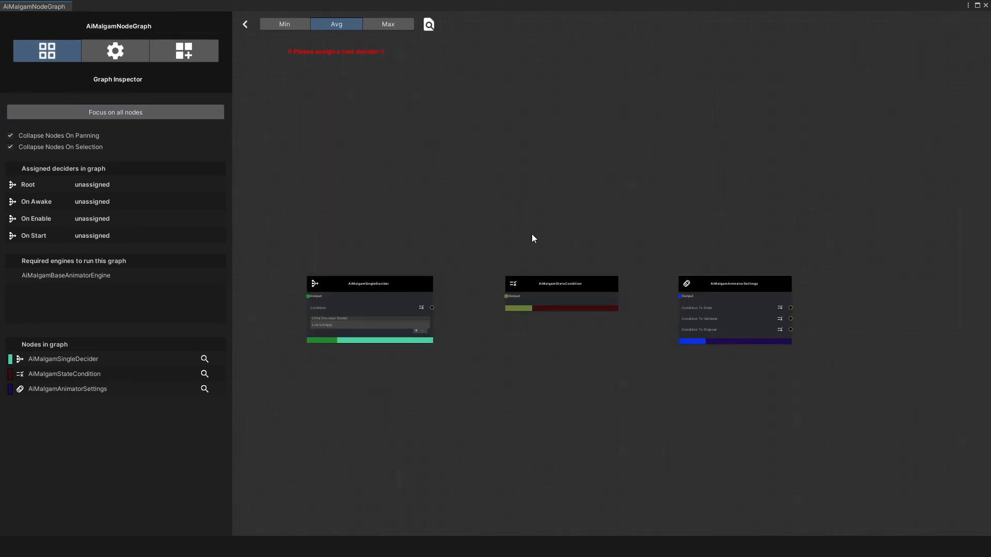
right_drag(524, 227, 544, 168)
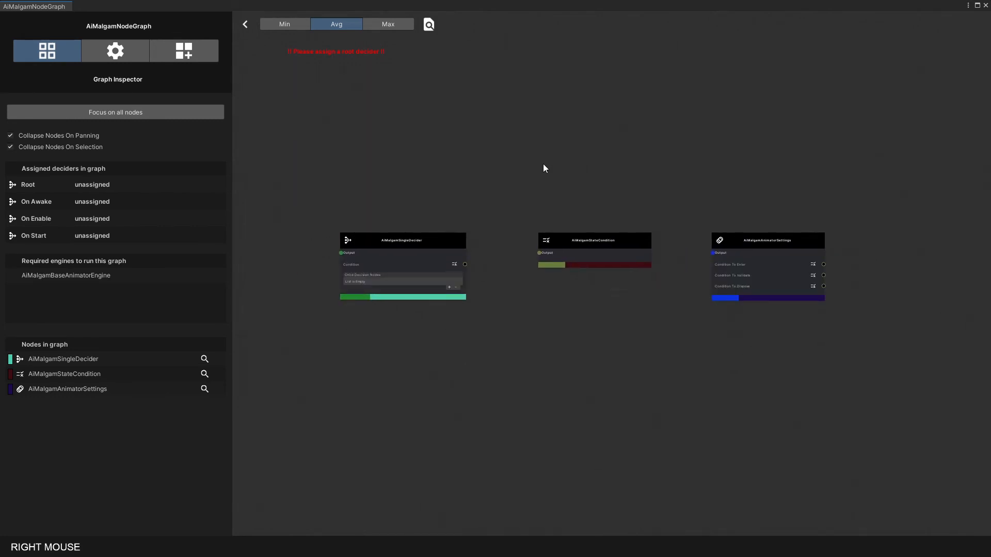
drag(305, 145, 851, 329)
drag(431, 247, 452, 246)
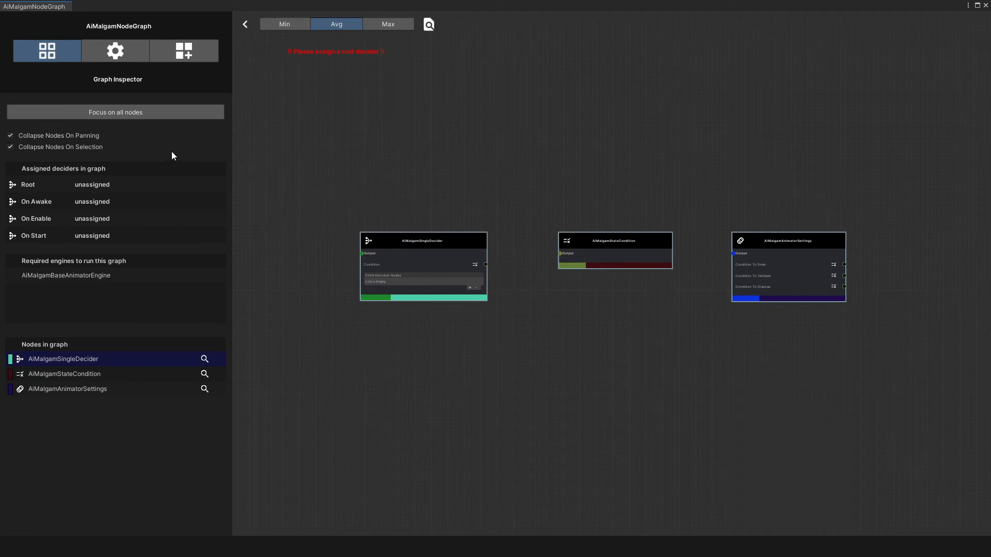
Turn off Collapse Nodes On Panning, test it by panning the graph, and shift the AiMalgamSingleDecider node slightly
click(32, 137)
right_drag(402, 157, 424, 159)
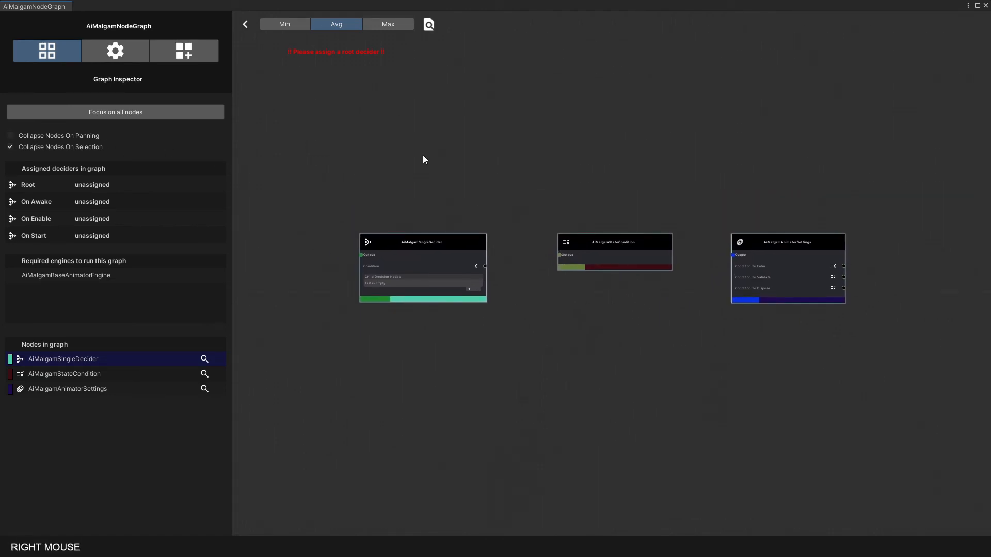
click(342, 157)
mouse_move(401, 242)
mouse_down()
mouse_move(364, 233)
mouse_move(400, 245)
mouse_up()
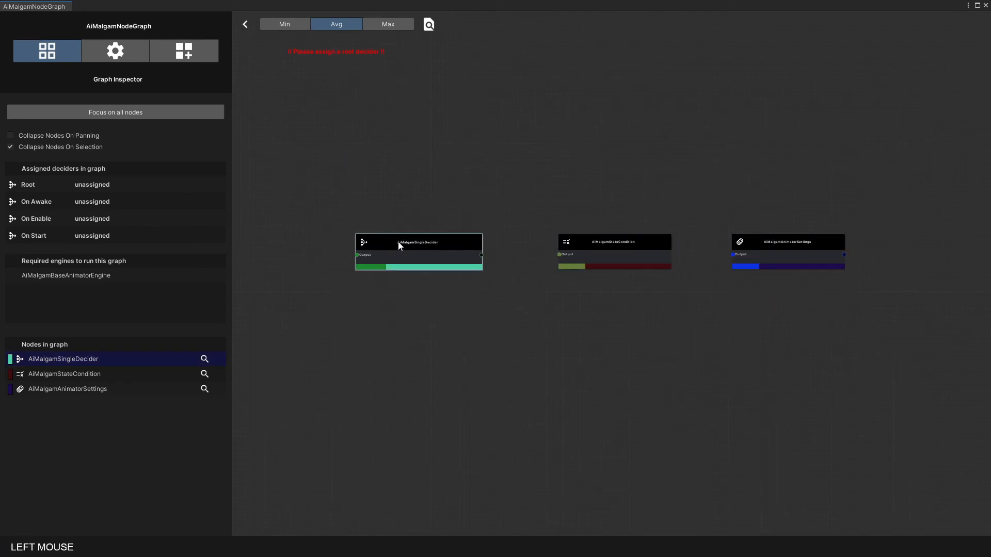
Turn off Collapse Nodes On Selection, and shift all three nodes together to test it
click(66, 148)
click(367, 212)
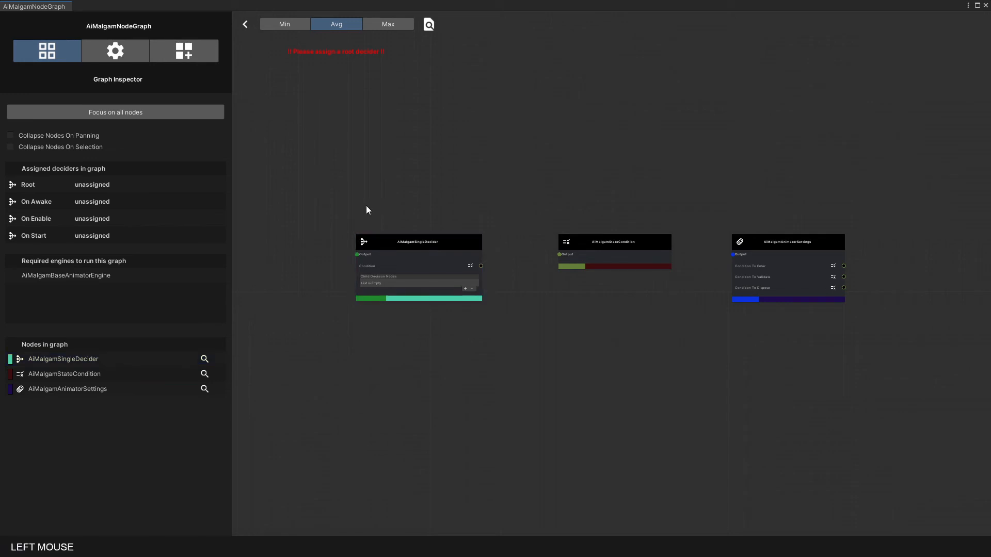
drag(297, 142, 853, 333)
mouse_move(459, 245)
mouse_down()
mouse_move(442, 233)
mouse_move(517, 222)
mouse_move(447, 221)
mouse_move(438, 248)
mouse_move(469, 218)
mouse_move(459, 231)
mouse_up()
click(374, 160)
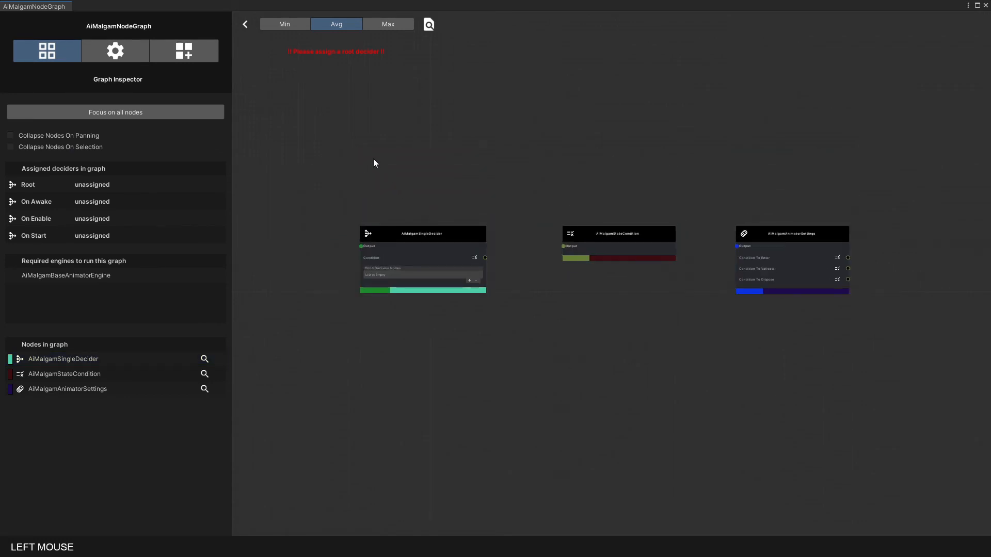
Turn Collapse Nodes On Selection and Collapse Nodes On Panning back on
click(66, 145)
click(52, 136)
Assign the AiMalgamSingleDecider node as the graph's Root Decider
scroll(451, 234, up, 2)
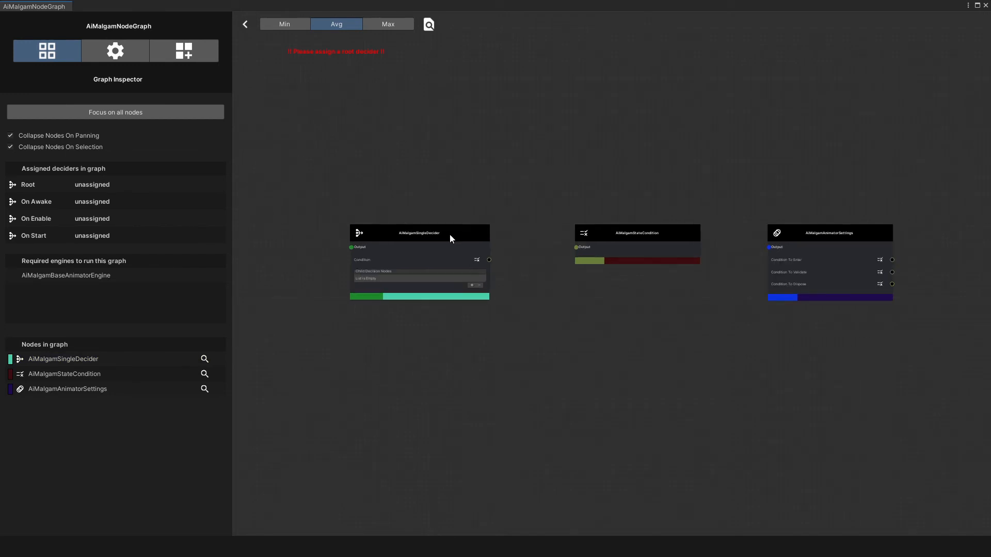
right_click(457, 234)
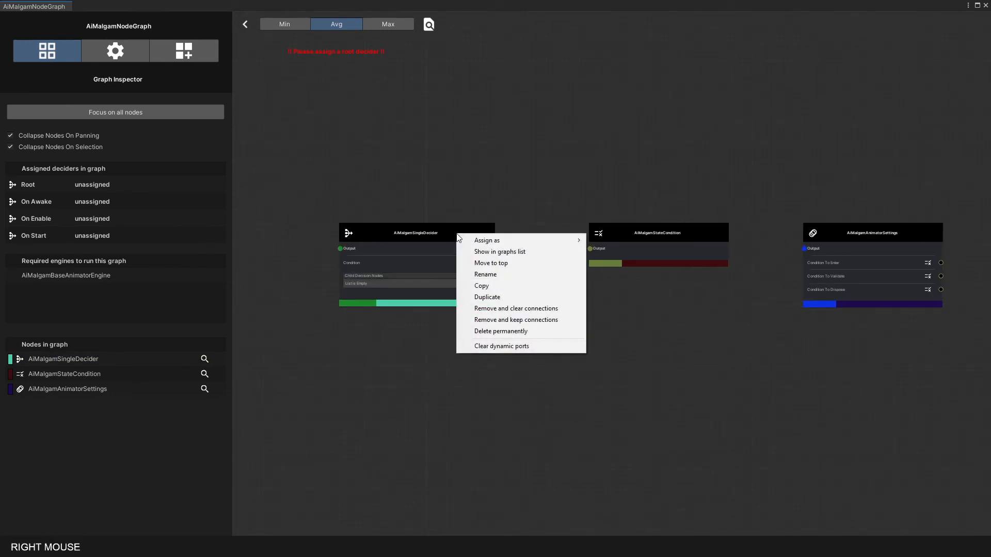
mouse_move(565, 241)
click(619, 241)
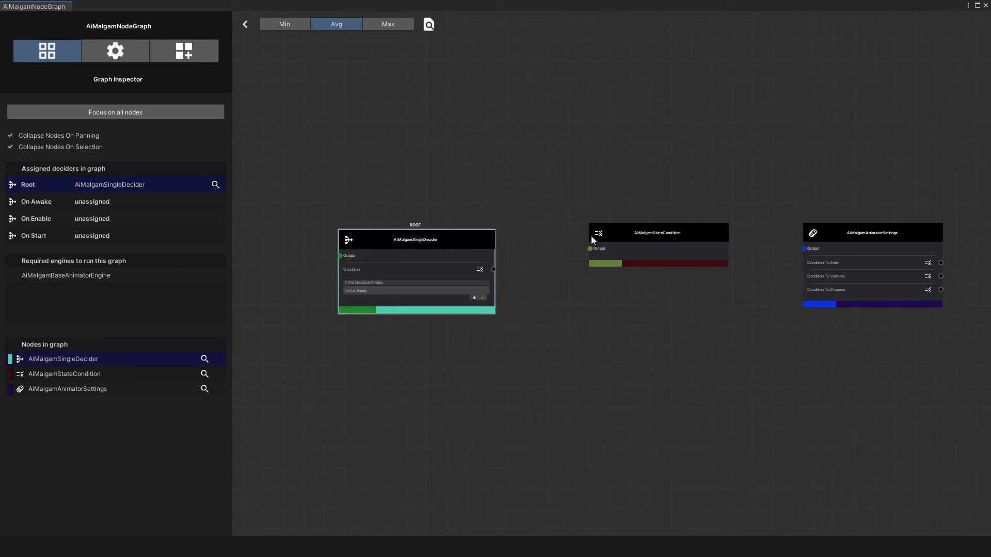
click(623, 233)
click(573, 267)
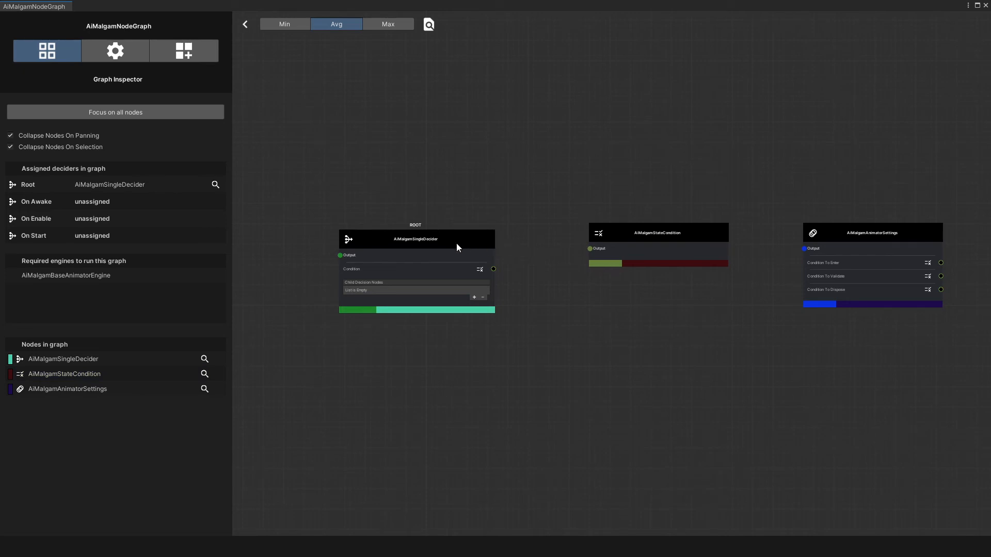
Select the root decider from the assigned deciders and focus the graph on it
click(142, 185)
click(215, 186)
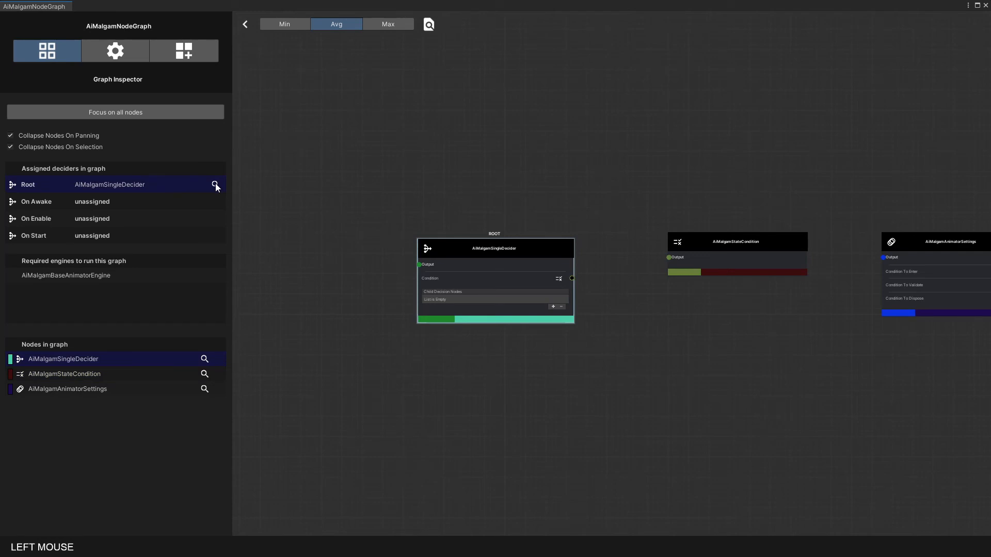
click(369, 200)
Assign the AiMalgamSingleDecider node as Run on Awake
right_click(454, 246)
mouse_move(577, 254)
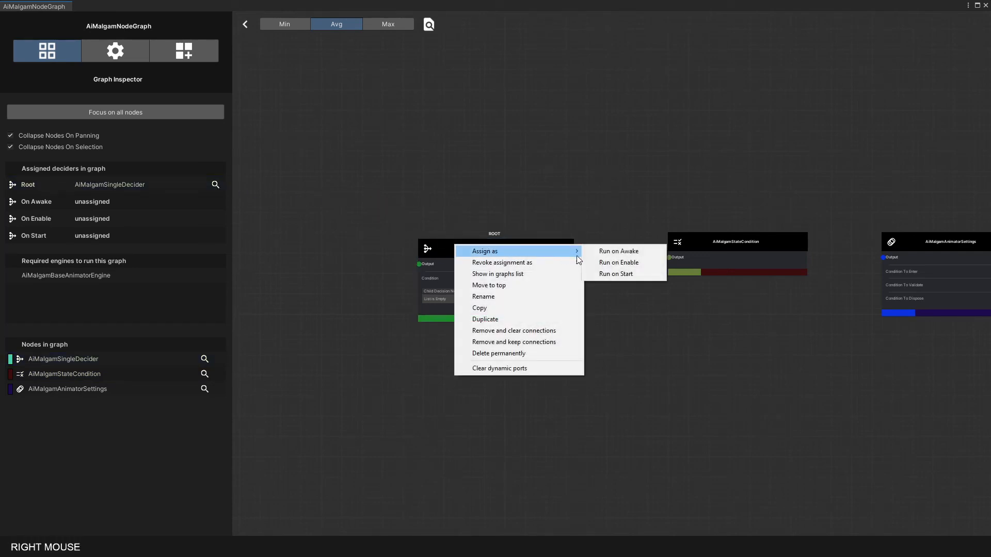
click(614, 252)
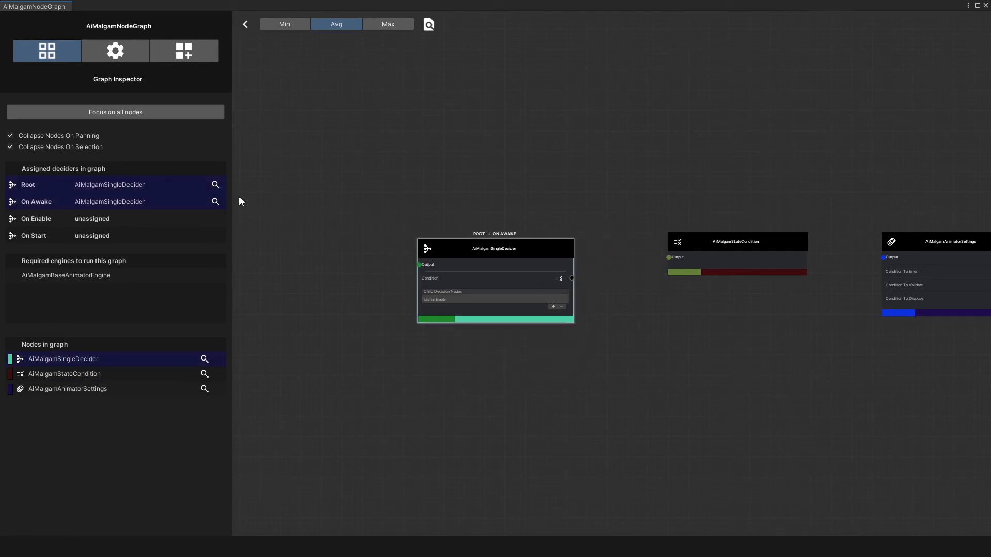
click(394, 170)
Create an AiMalgamMultipleDecider node and place it above the root decider
right_click(365, 132)
mouse_move(442, 138)
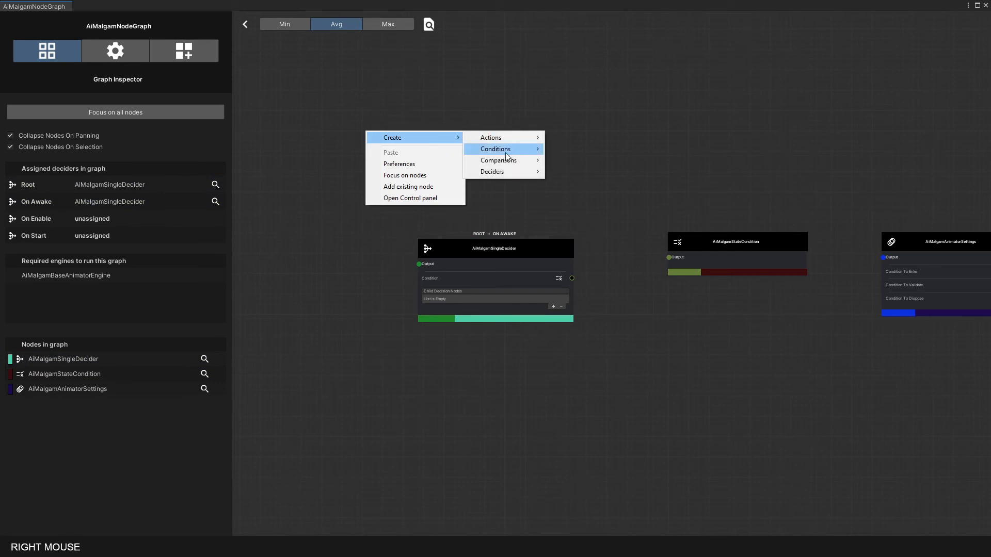
mouse_move(509, 171)
click(592, 174)
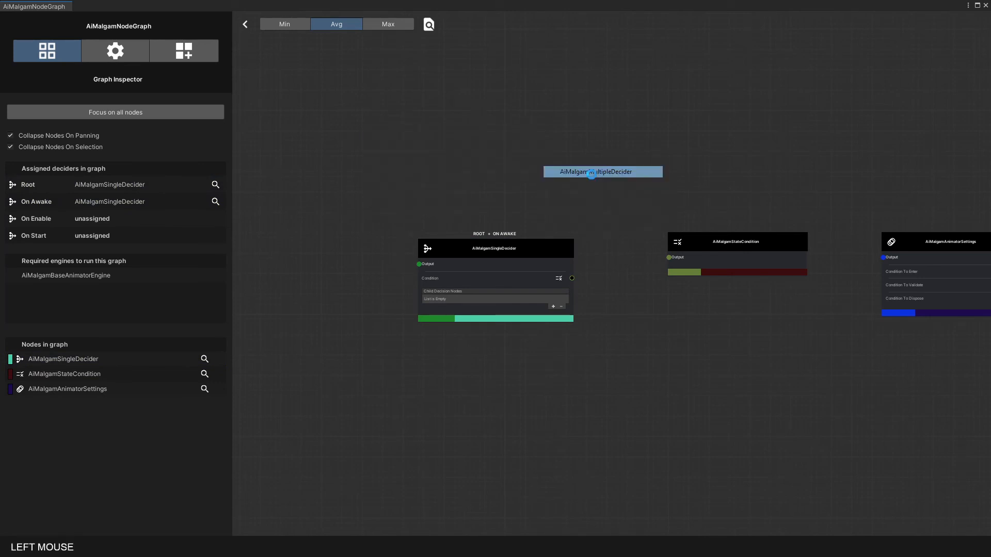
click(453, 143)
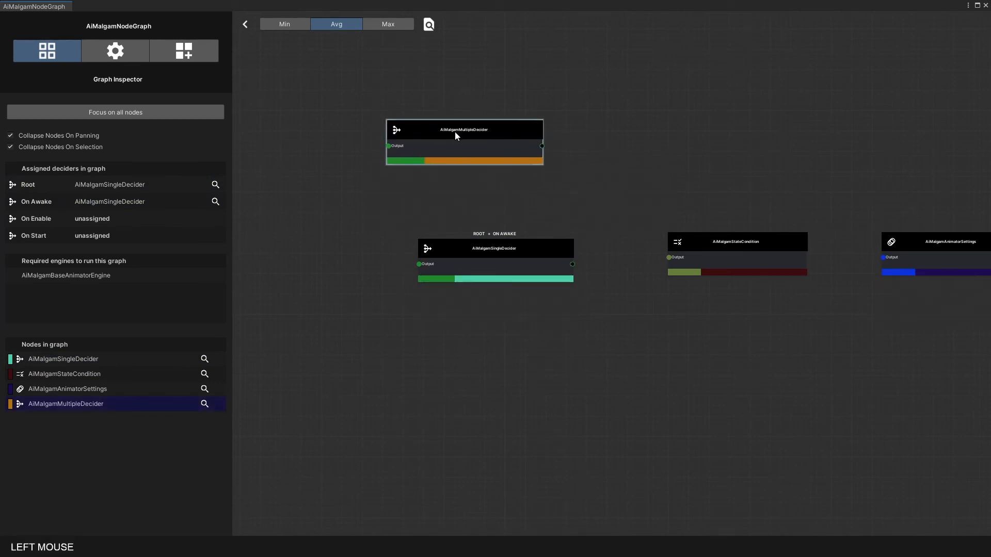
drag(455, 136, 481, 96)
Assign the AiMalgamMultipleDecider node as Run on Awake
right_click(471, 95)
mouse_move(561, 105)
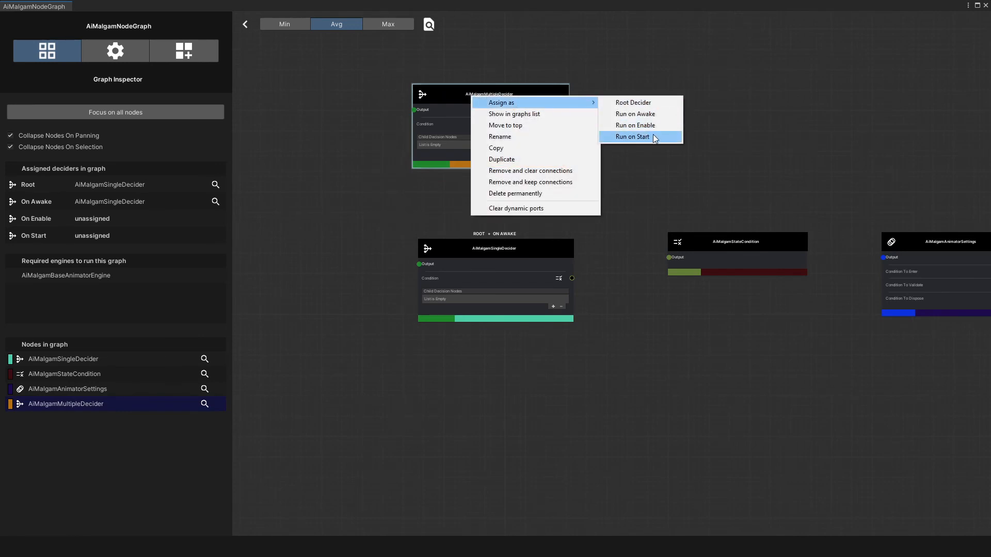
click(649, 115)
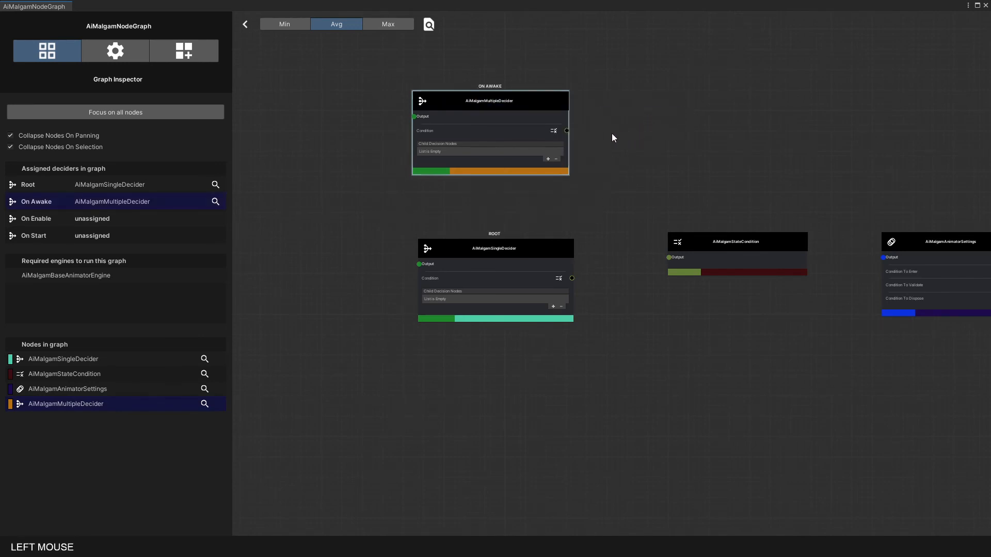
Assign the AiMalgamMultipleDecider node as Run on Start
right_click(501, 102)
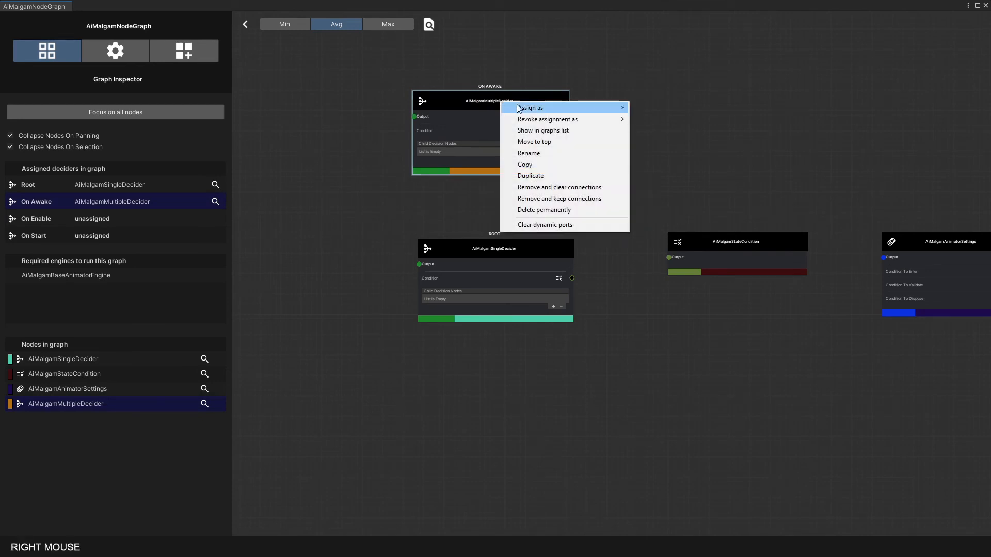
mouse_move(562, 109)
click(665, 128)
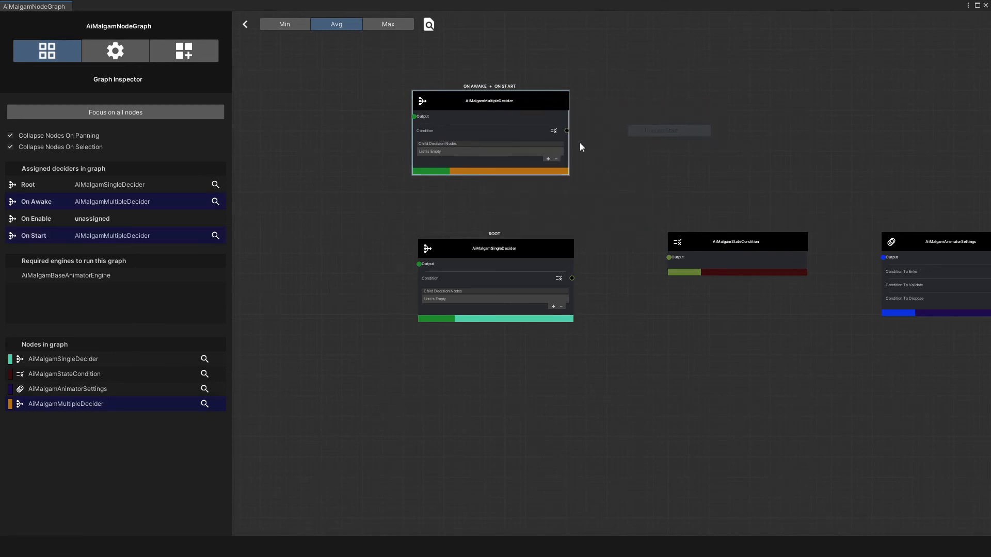
click(177, 185)
click(167, 201)
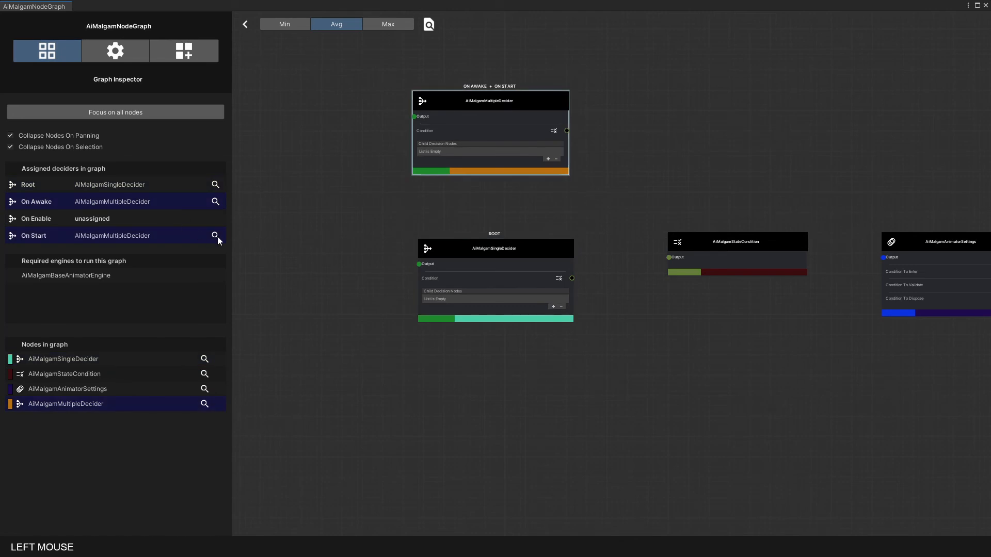
click(224, 187)
Revoke the Run on Awake and Run on Start assignments of the AiMalgamMultipleDecider node
click(491, 110)
right_click(491, 110)
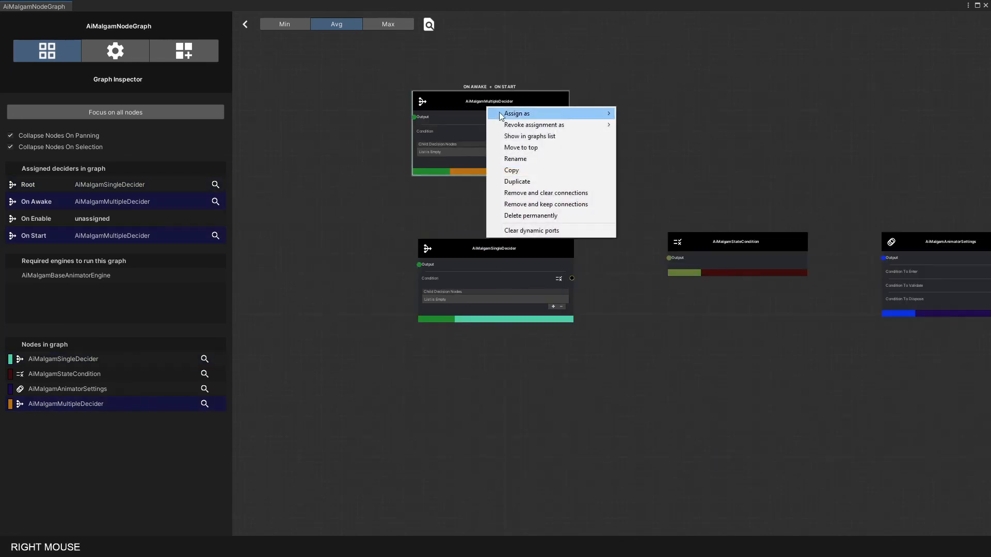
mouse_move(542, 130)
click(651, 126)
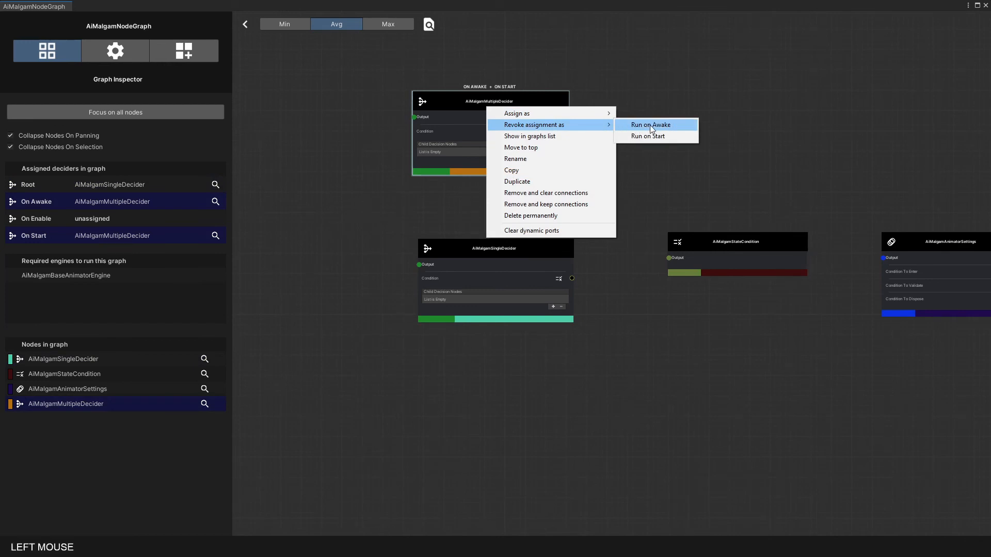
right_click(532, 107)
mouse_move(598, 123)
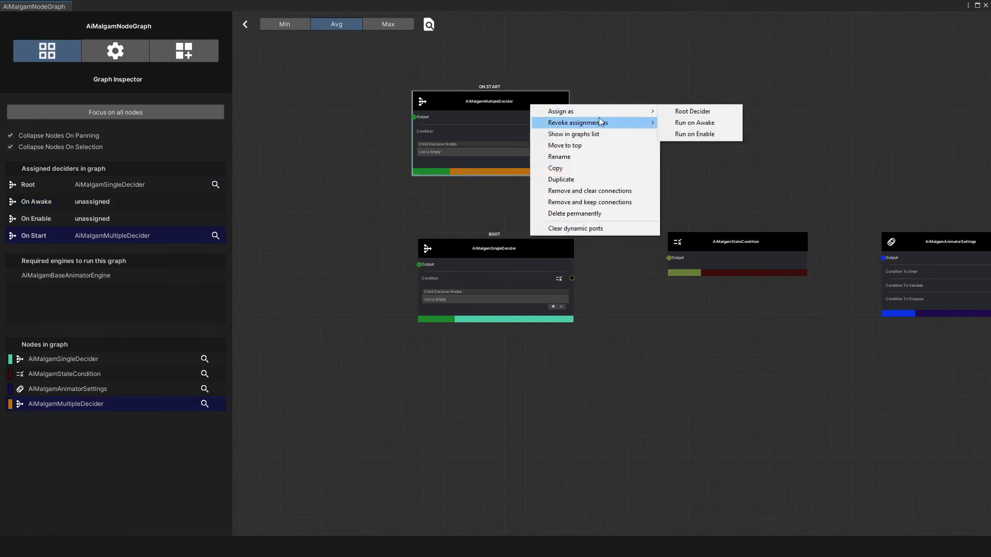
click(669, 125)
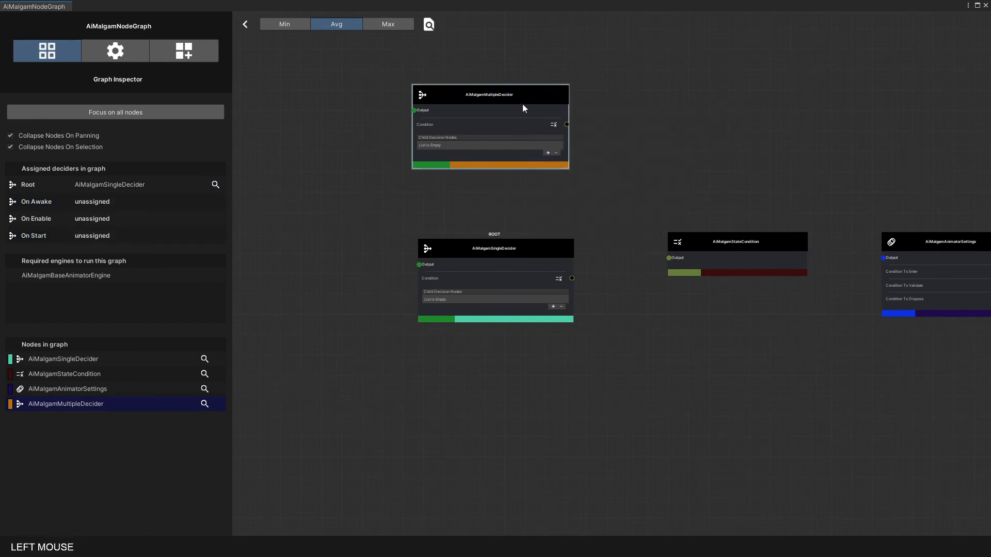
Permanently delete the AiMalgamMultipleDecider node from the graph
right_click(506, 97)
click(583, 194)
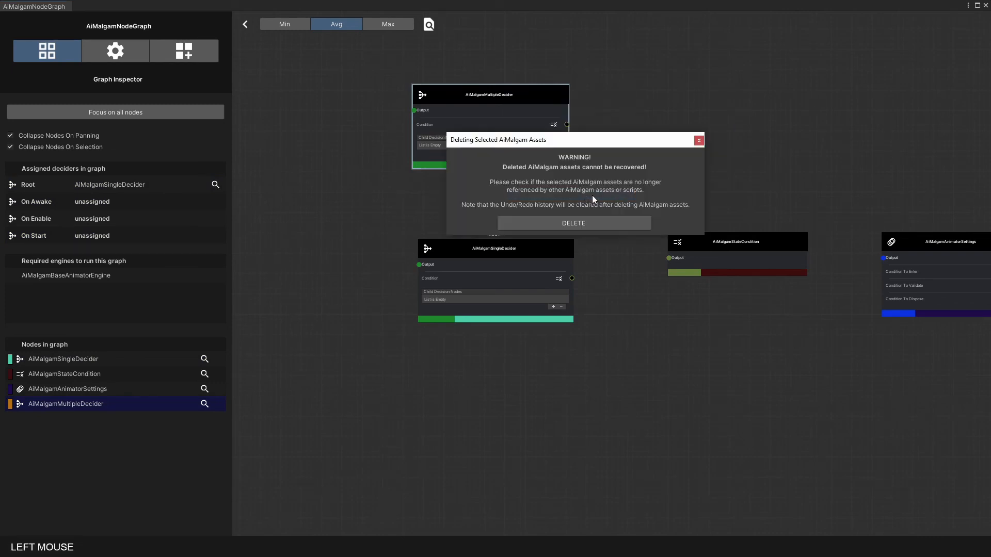
click(593, 220)
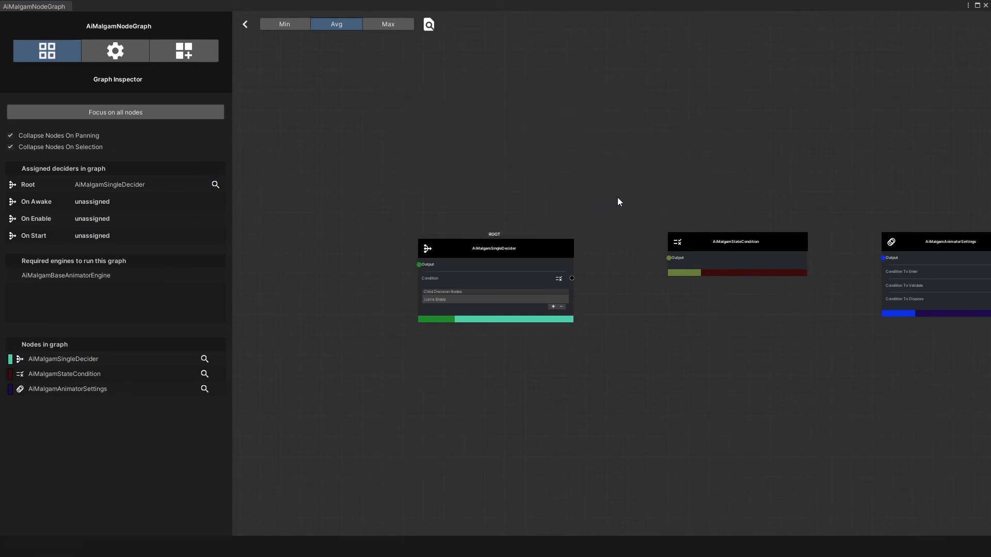
Create an AiMalgamFleeSettings action node below the AiMalgamAnimatorSettings node and select it
right_drag(619, 202, 475, 89)
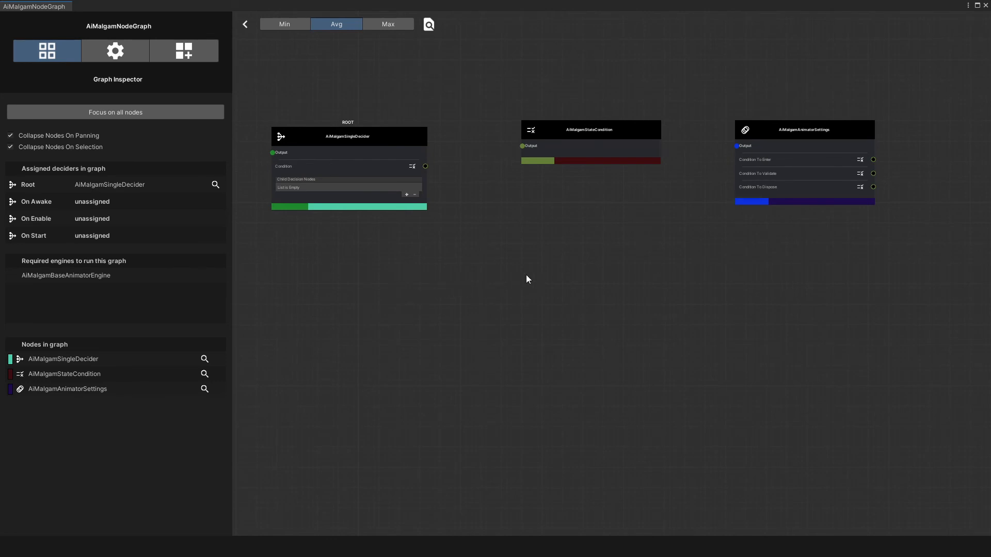
click(775, 135)
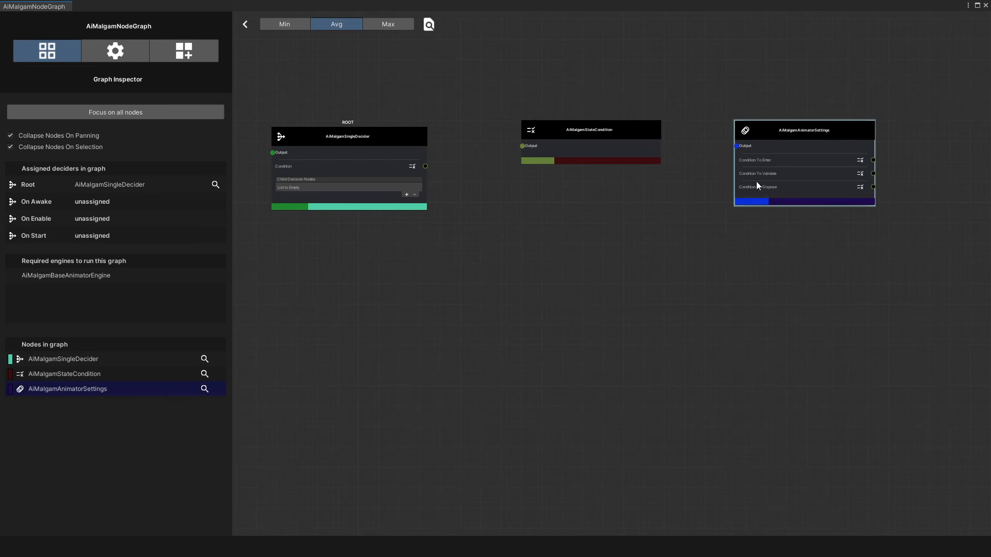
right_click(677, 259)
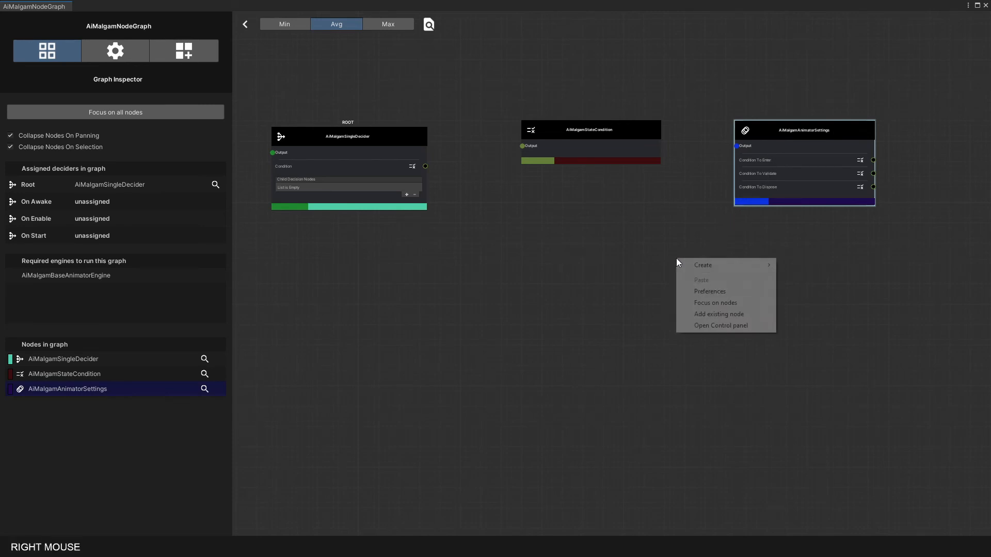
mouse_move(742, 265)
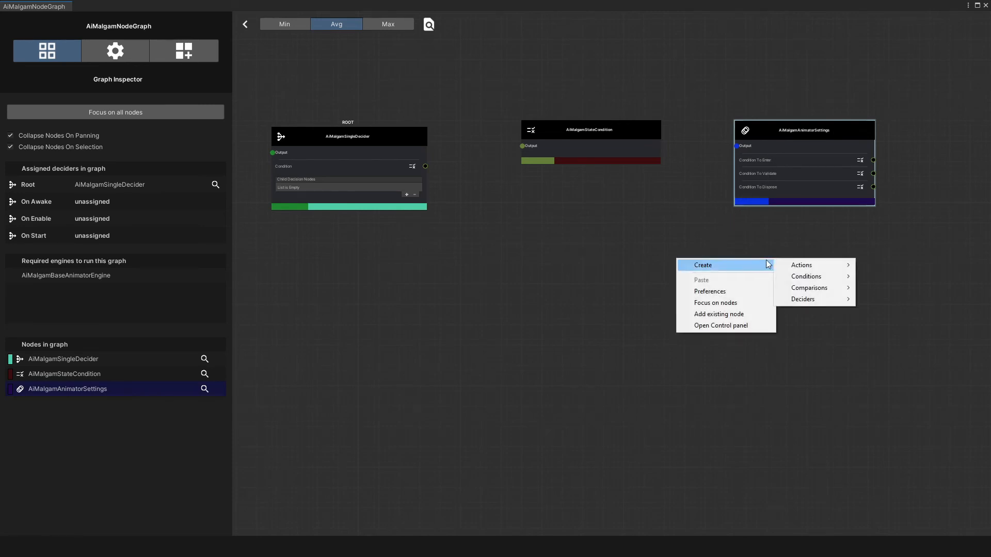
mouse_move(819, 265)
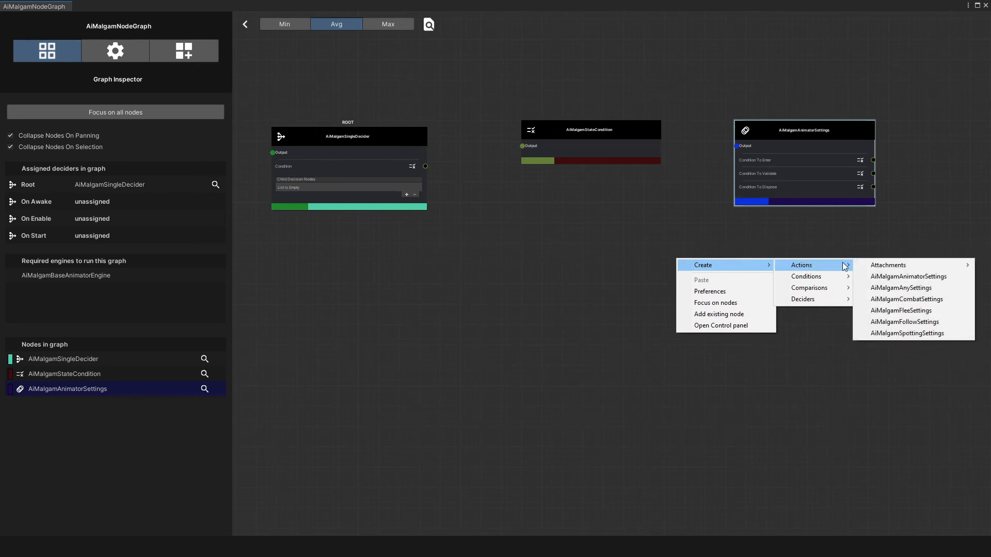
click(909, 312)
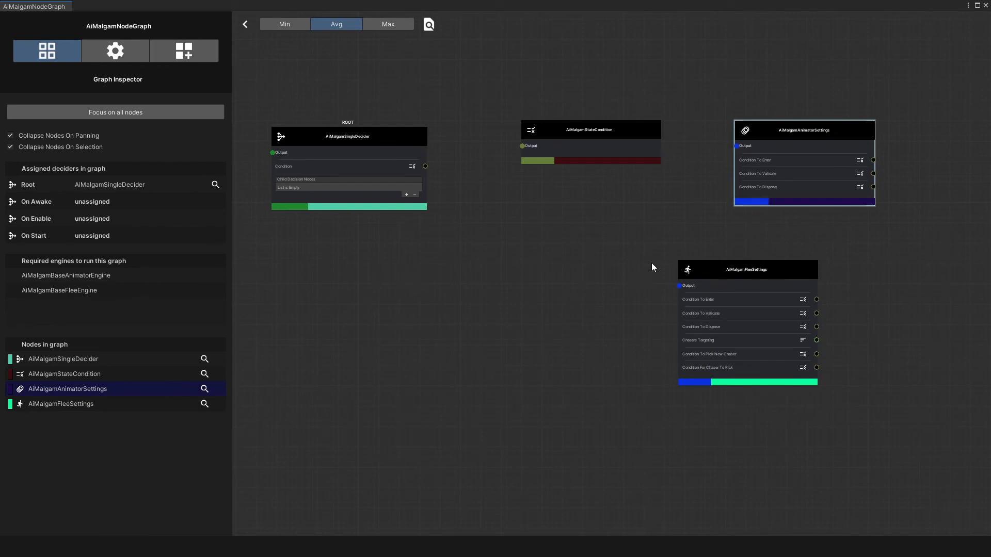
click(716, 271)
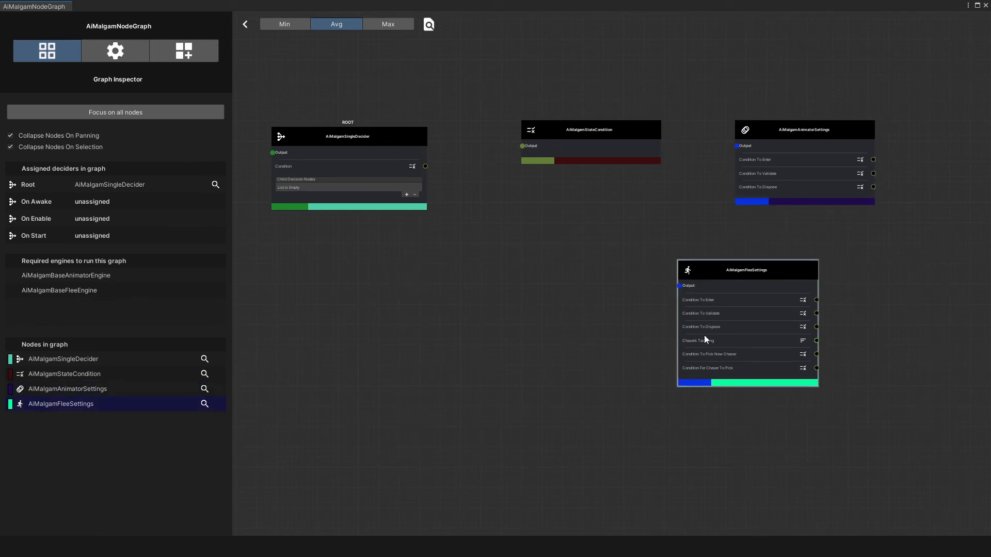
Permanently delete the AiMalgamAnimatorSettings and AiMalgamFleeSettings nodes together
drag(923, 439, 749, 132)
right_click(750, 132)
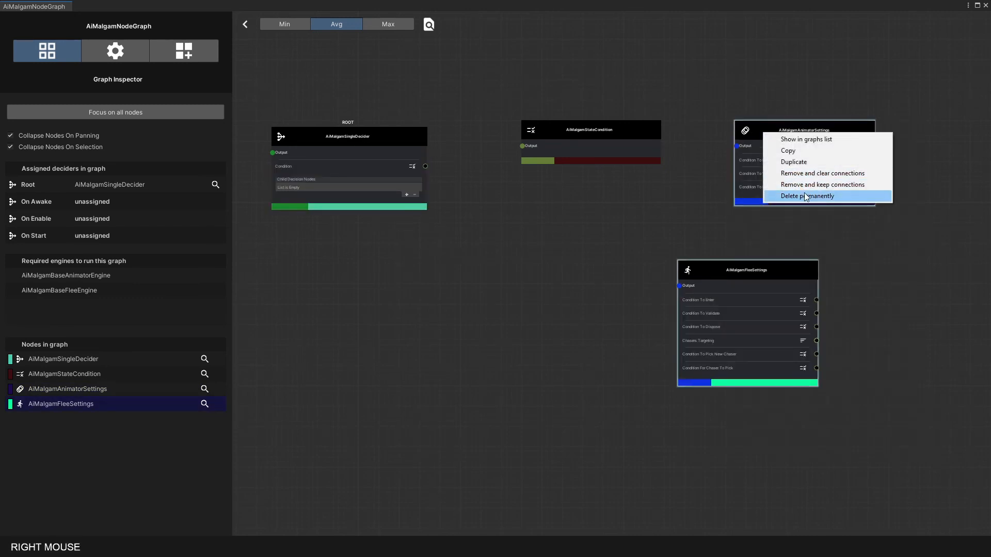
click(772, 196)
click(613, 225)
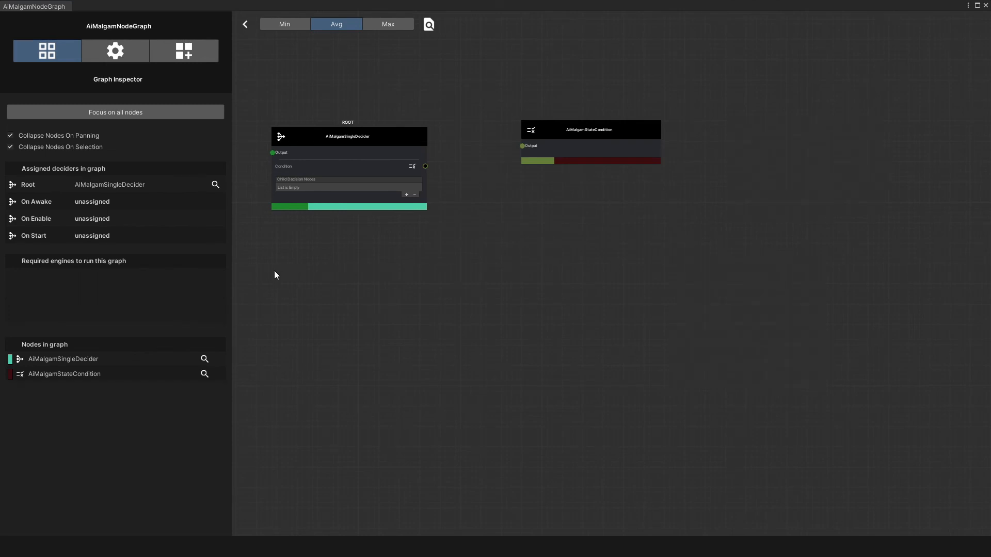
Focus the graph on AiMalgamSingleDecider and AiMalgamStateCondition from the node list, and select the single decider there
click(205, 360)
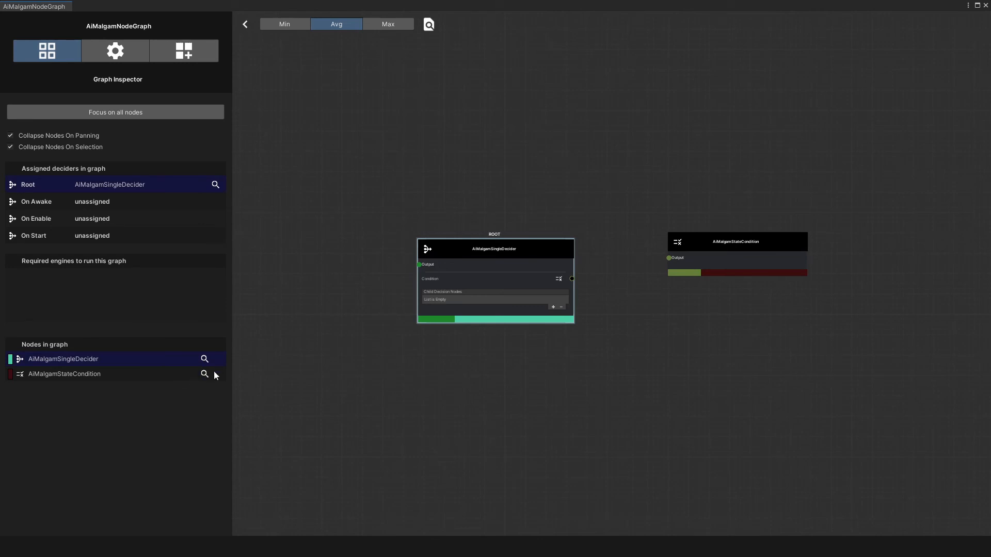
click(205, 375)
click(171, 362)
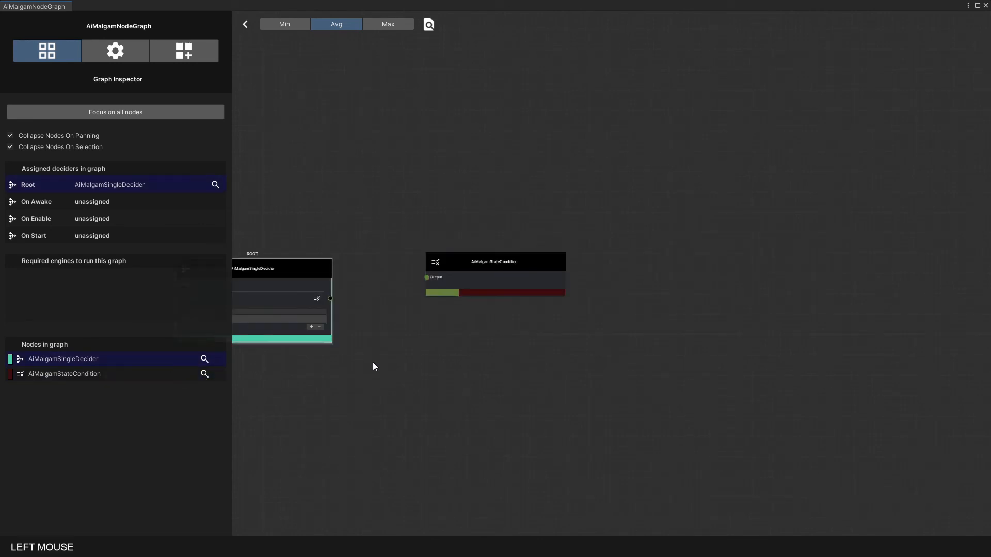
right_drag(373, 362, 677, 321)
click(401, 168)
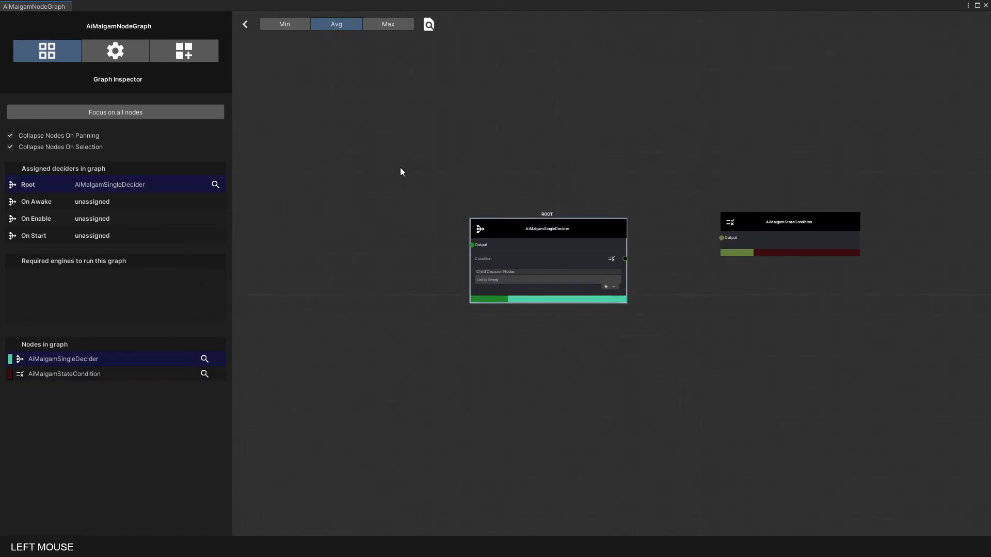
Show the graph in Min view, select each node in the Graph Inspector's node list, and return to Avg view
click(274, 25)
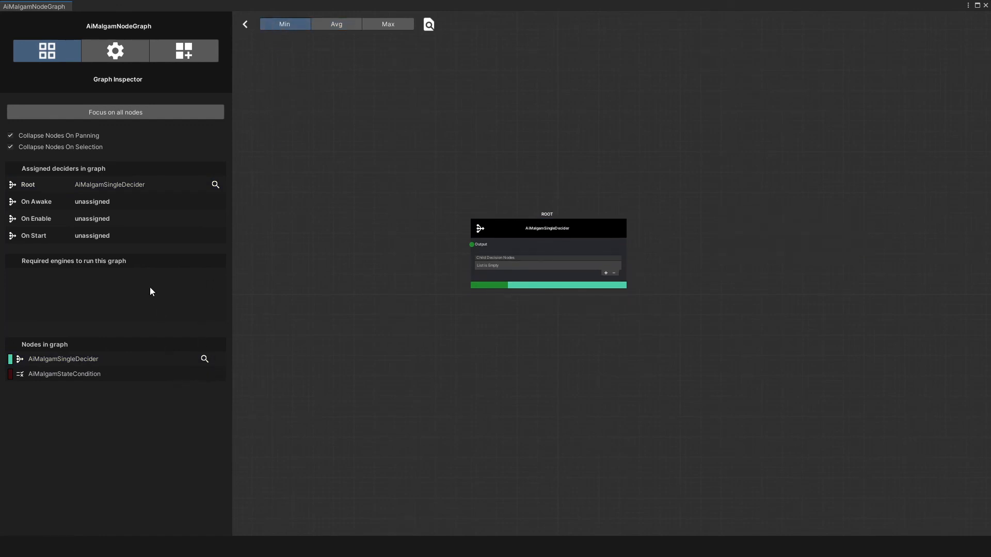
click(113, 373)
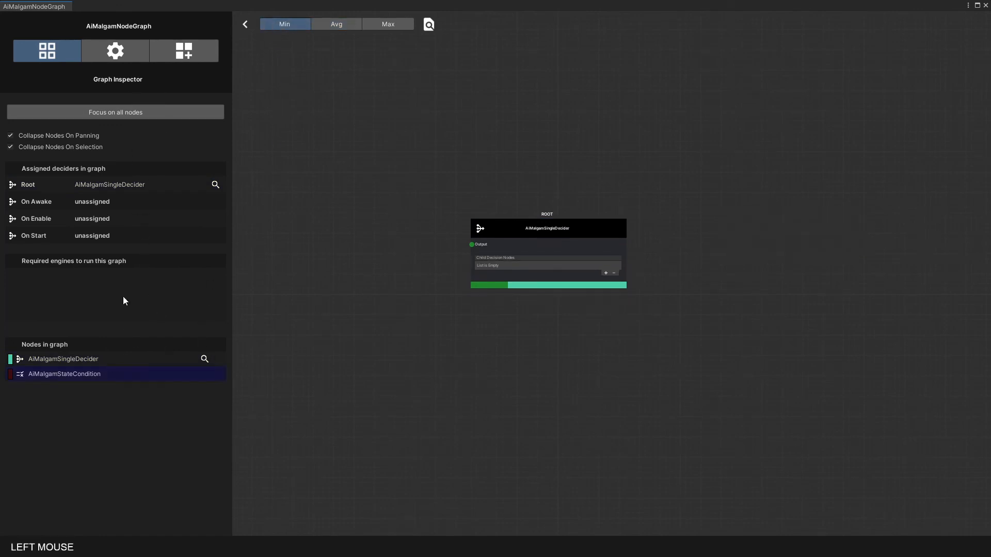
click(116, 58)
click(55, 49)
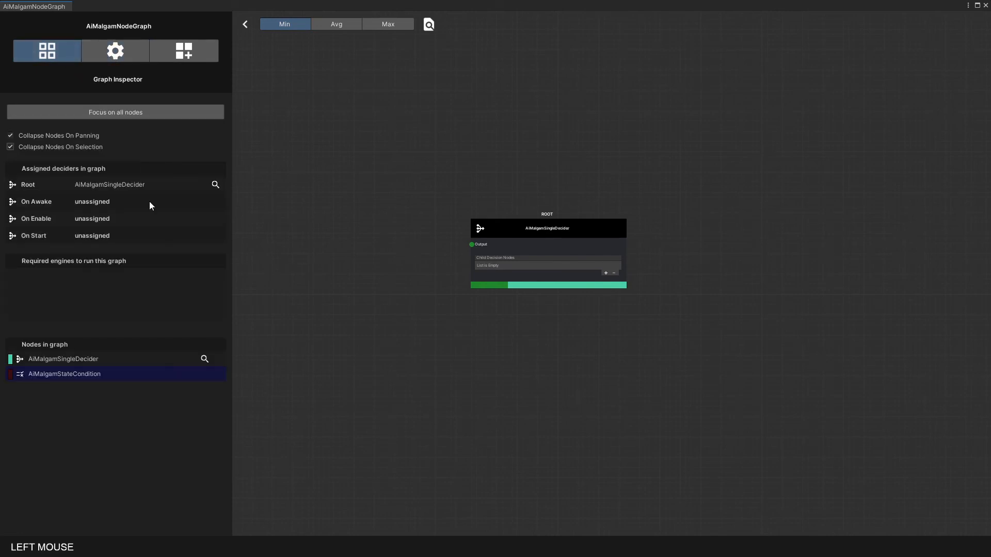
click(181, 361)
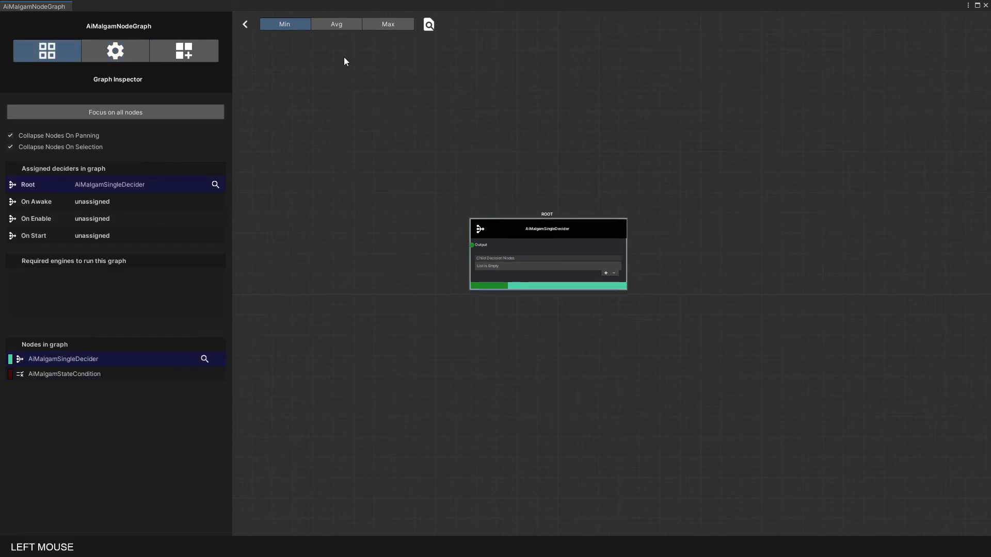
click(350, 26)
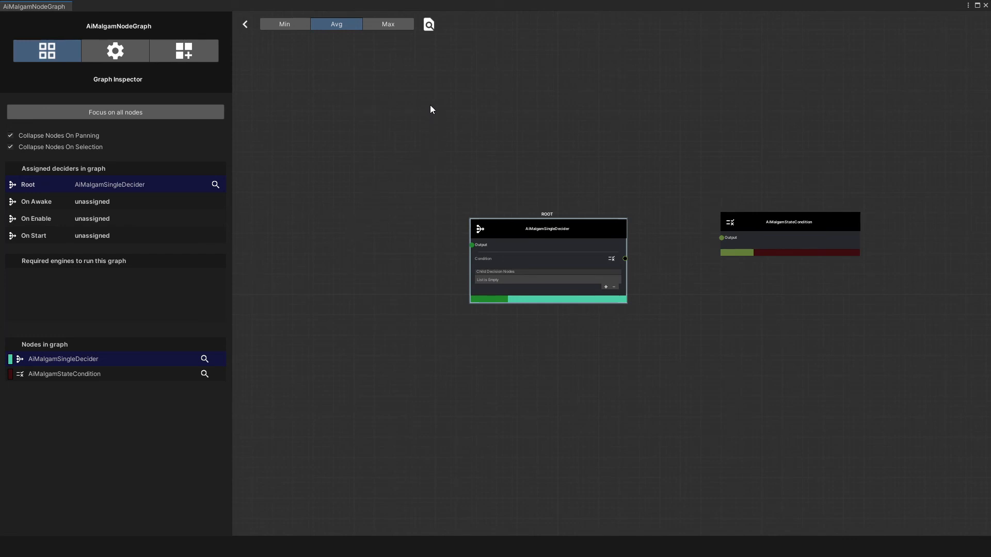
Uncover the Project assets beside the graph window, select AiMalgamStateCondition and AiMalgamSingleDecider from the node list, and maximize the graph window again
drag(406, 8, 721, 48)
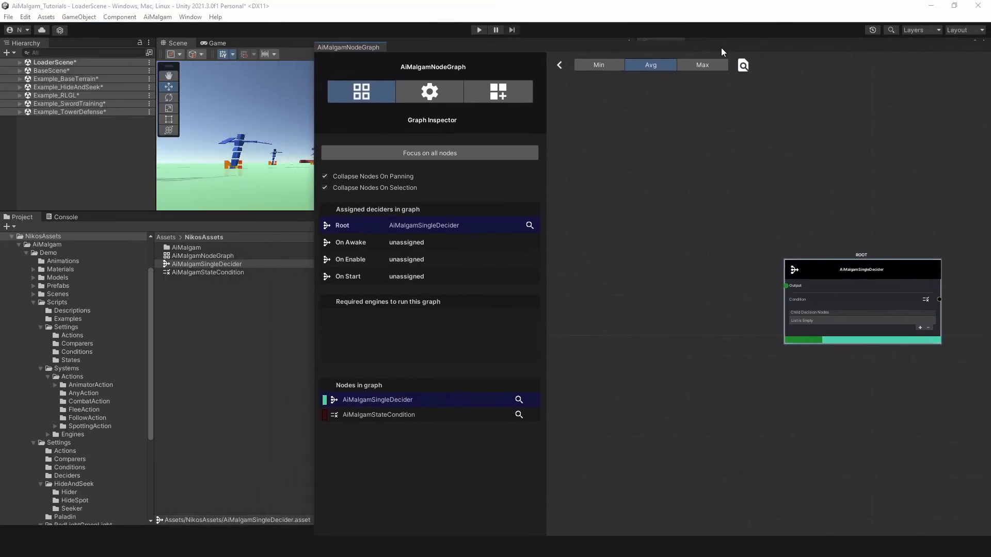
click(406, 417)
click(400, 405)
double_click(801, 48)
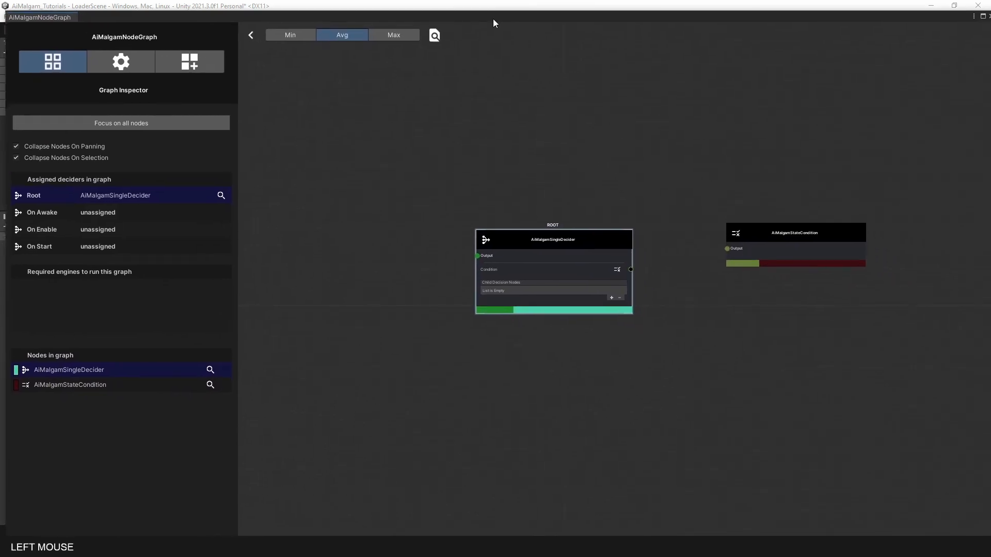
click(983, 16)
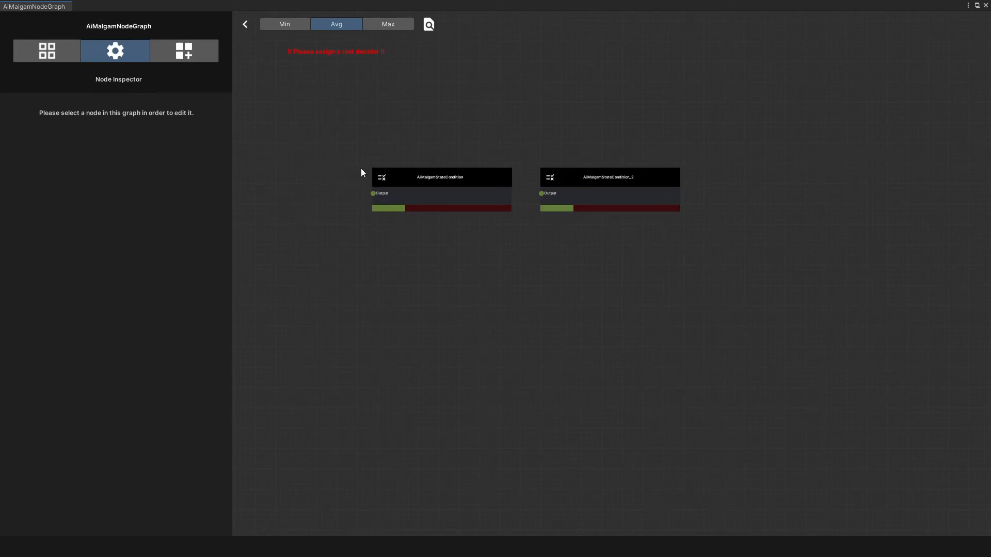
Set the Name Note of the AiMalgamStateCondition node to "A Condition"
click(397, 179)
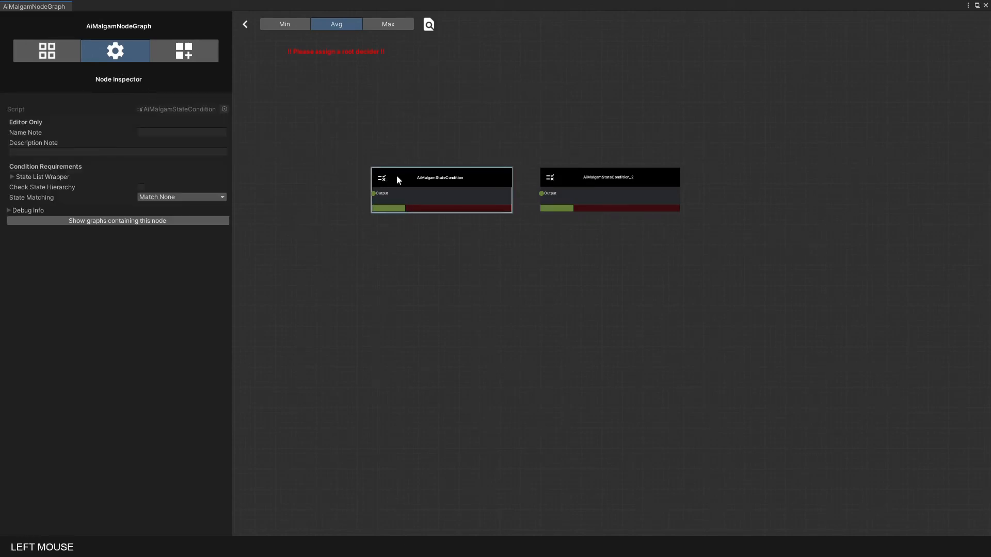
click(193, 132)
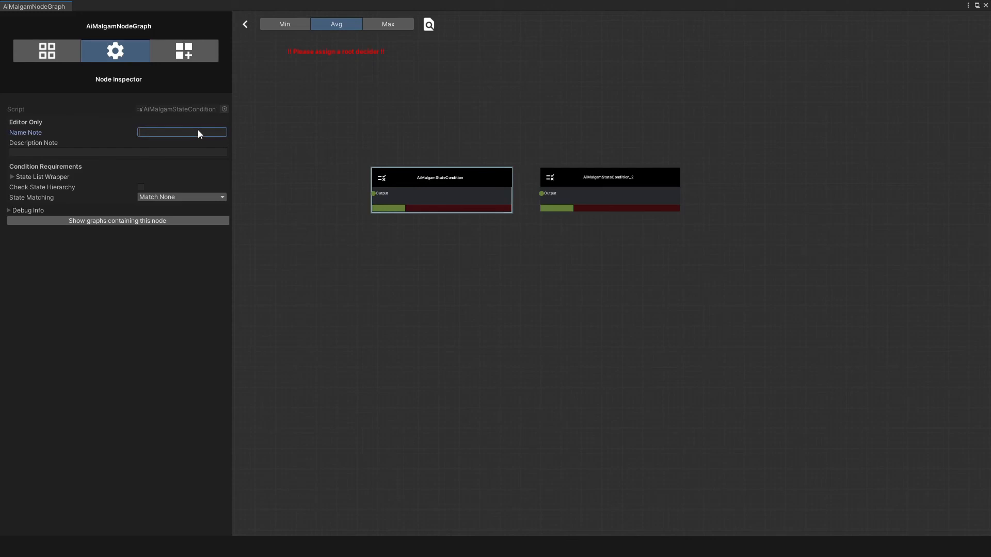
text(A Condition)
key(Return)
Give the AiMalgamStateCondition_2 node the Name Note "B Condition" and set its State Matching to Match At Least One
click(593, 184)
click(154, 132)
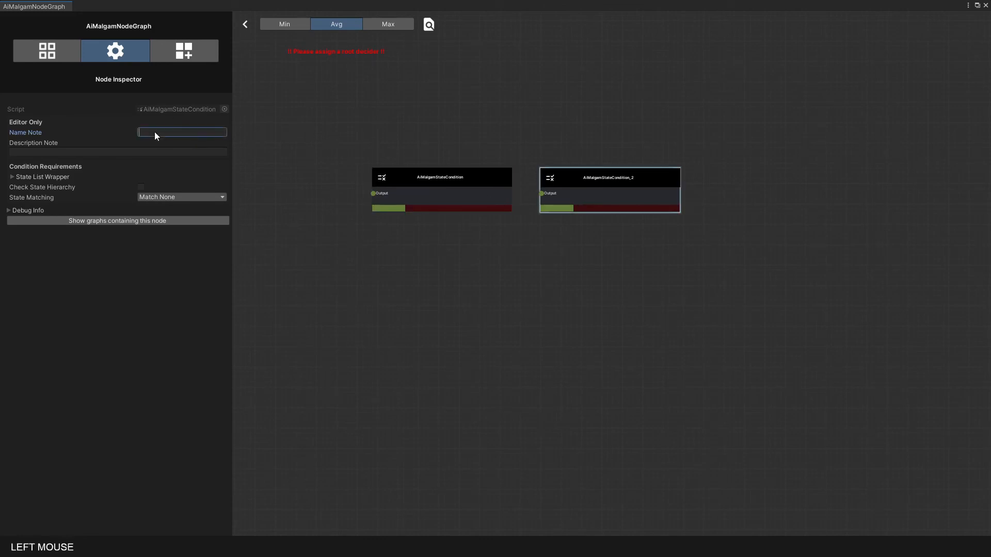
text(B Condition)
key(Return)
click(169, 196)
click(173, 221)
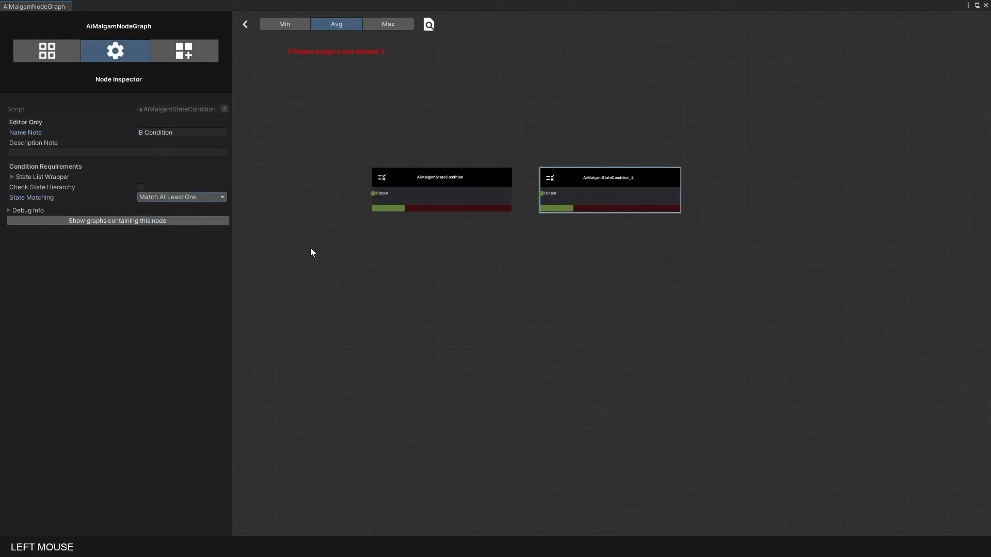
Select both state condition nodes together, set their shared Name Note to "Both The Same", and check each node individually
ctrl+click(479, 177)
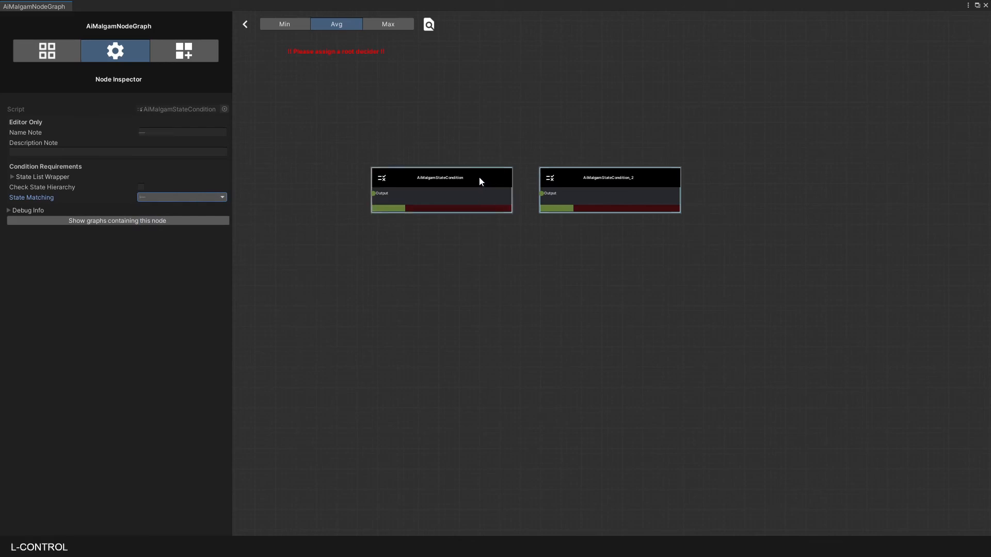
click(174, 134)
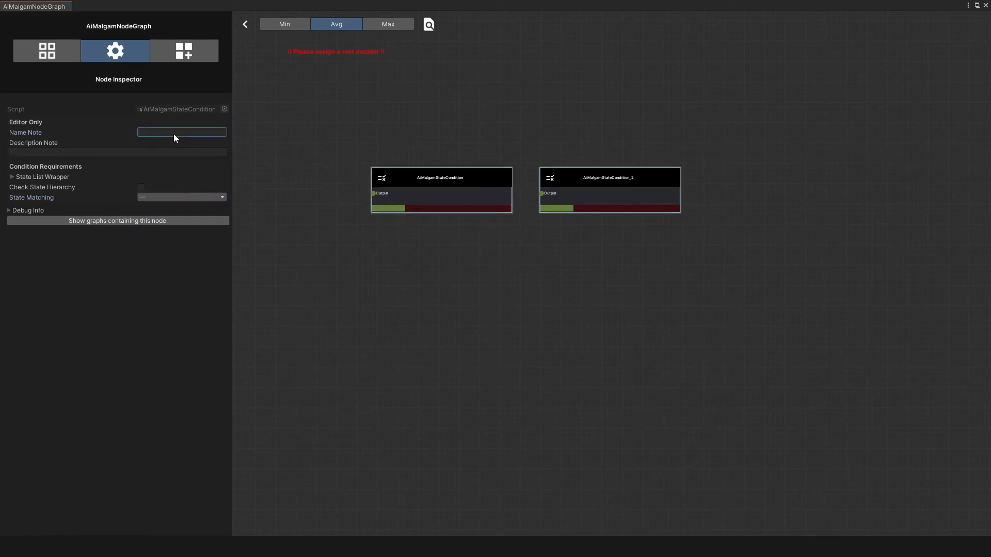
text(Both The Same)
key(Return)
click(463, 153)
click(477, 176)
click(572, 177)
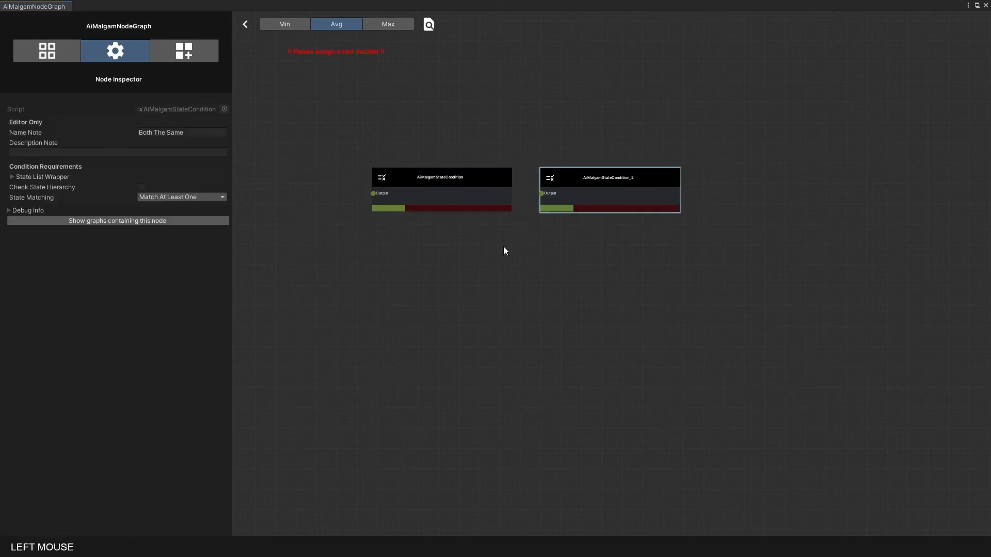
Create an AiMalgamAnimatorSettings action node and place it centrally below the two state condition nodes
click(466, 273)
right_click(391, 253)
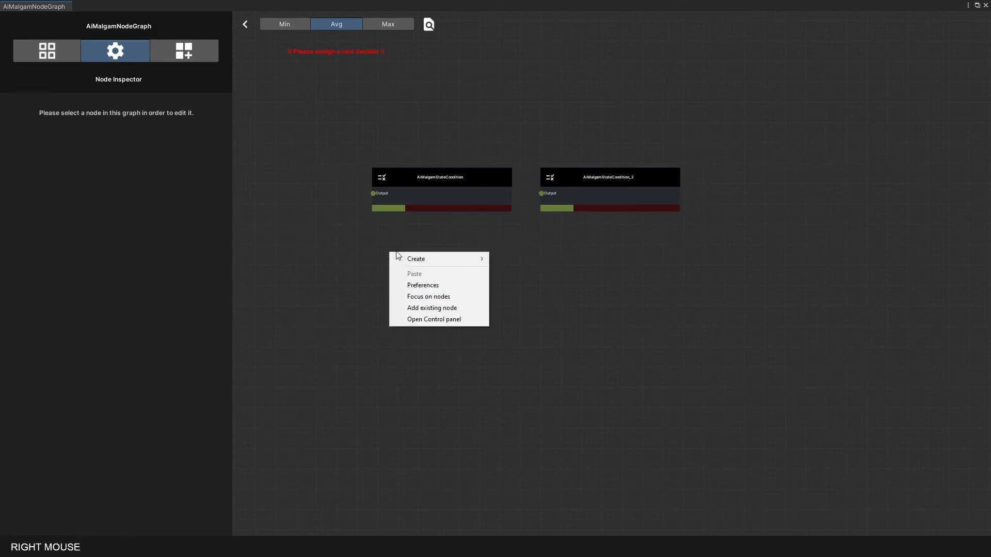
mouse_move(472, 259)
mouse_move(526, 258)
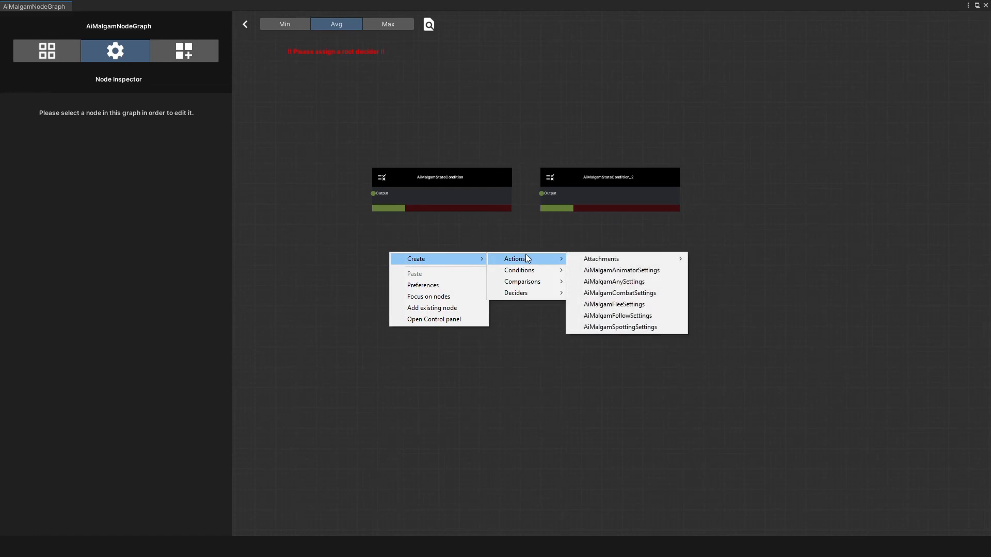
click(608, 270)
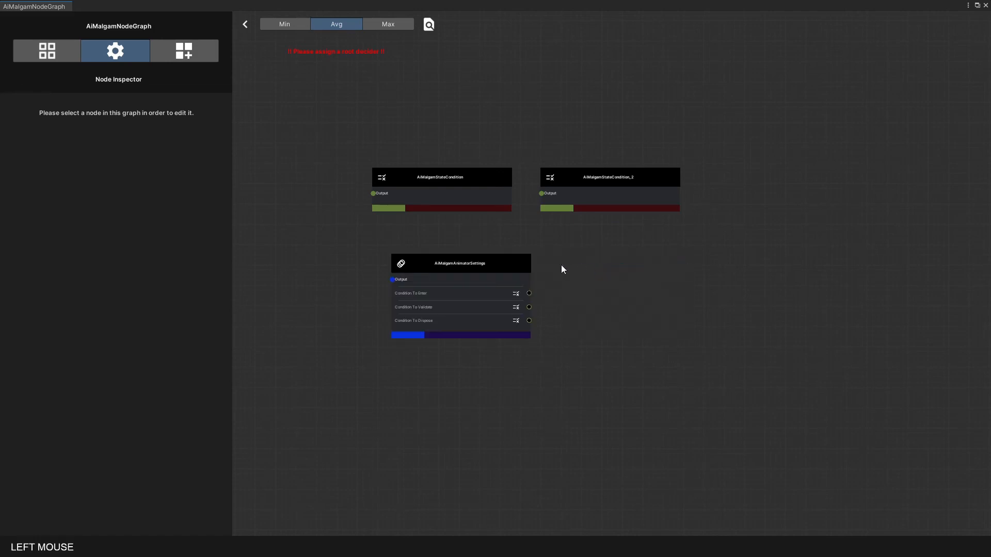
drag(487, 266, 561, 247)
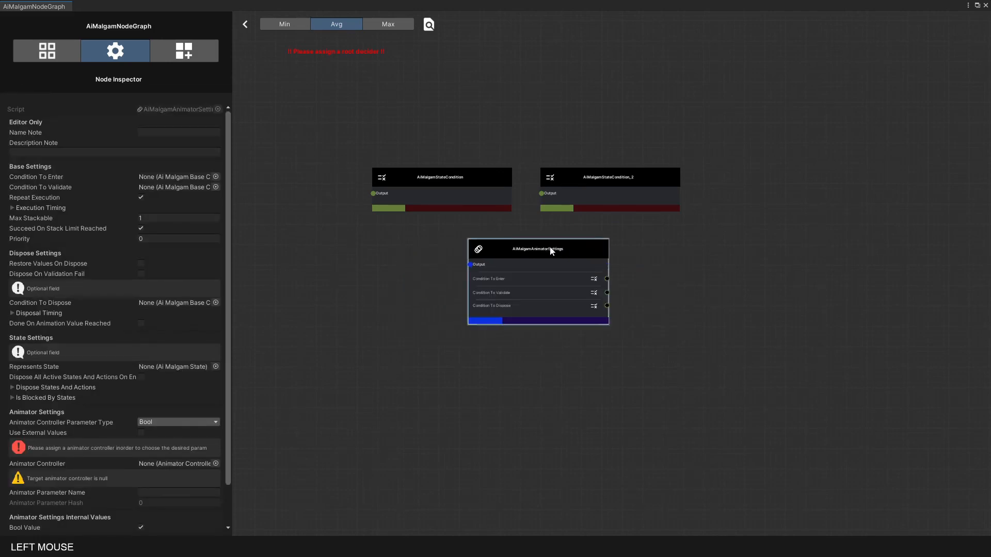
Review the AiMalgamAnimatorSettings node's fields in the Node Inspector and add both state condition nodes to the selection
scroll(189, 237, down, 2)
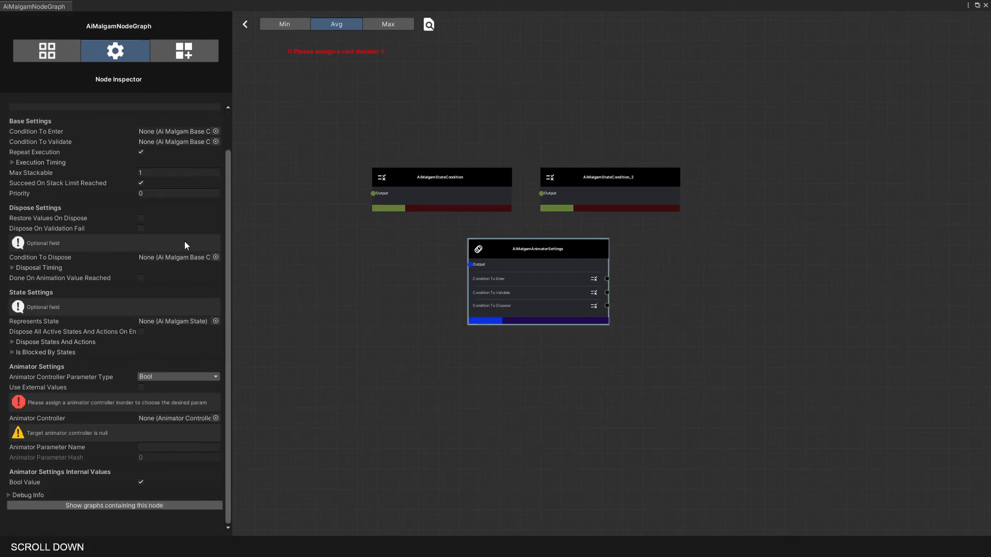
scroll(183, 241, up, 2)
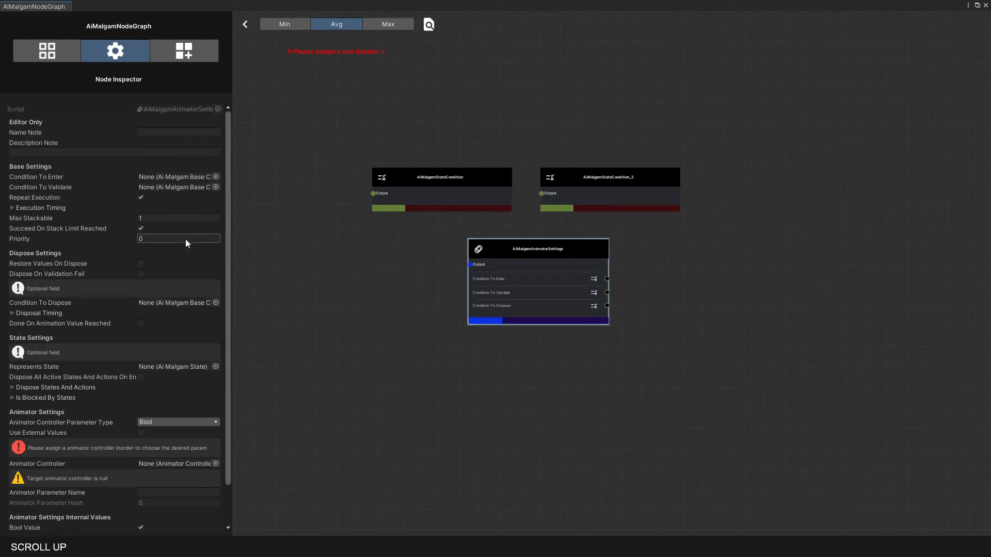
ctrl+click(409, 179)
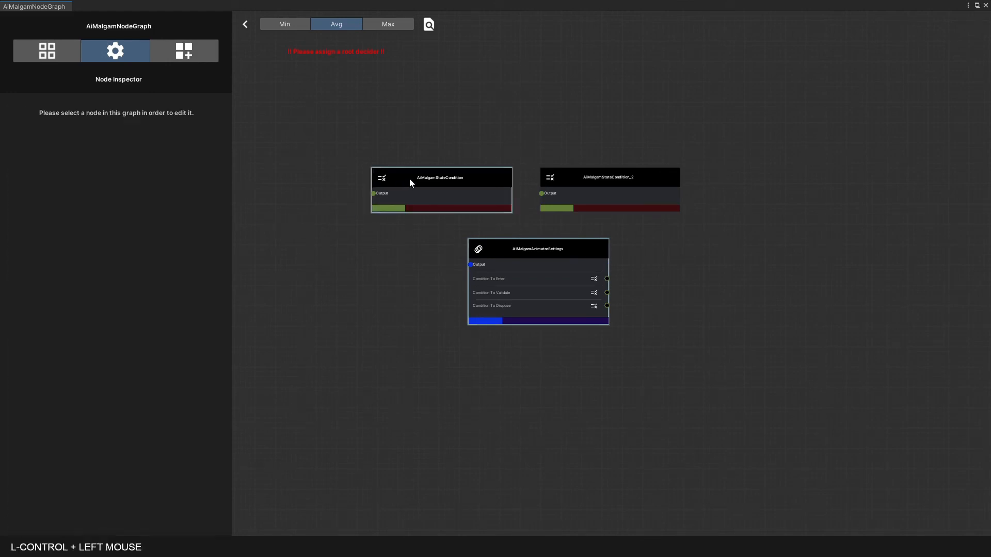
ctrl+click(572, 176)
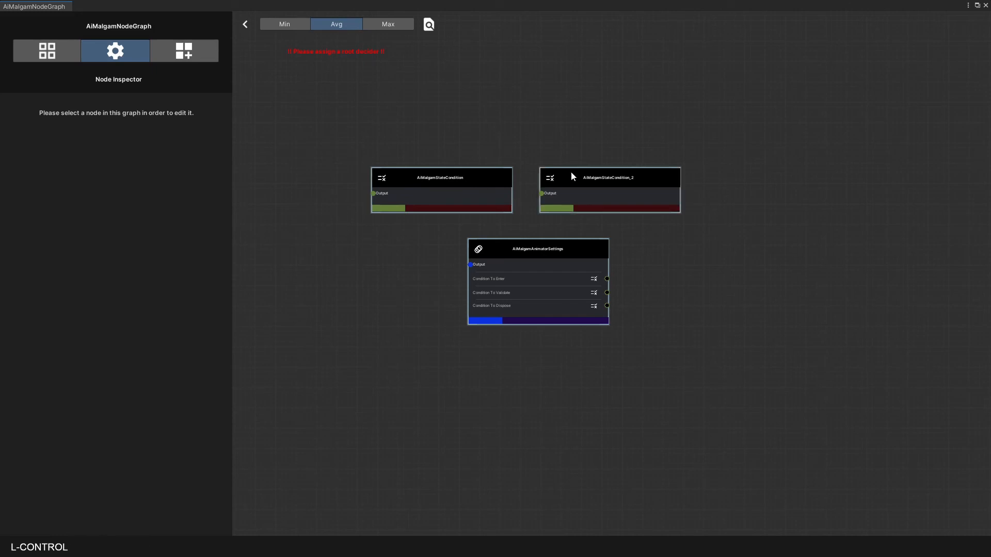
List the graphs containing the AiMalgamStateCondition node, open AiMalgamNodeGraph from the list, and close the list
click(465, 181)
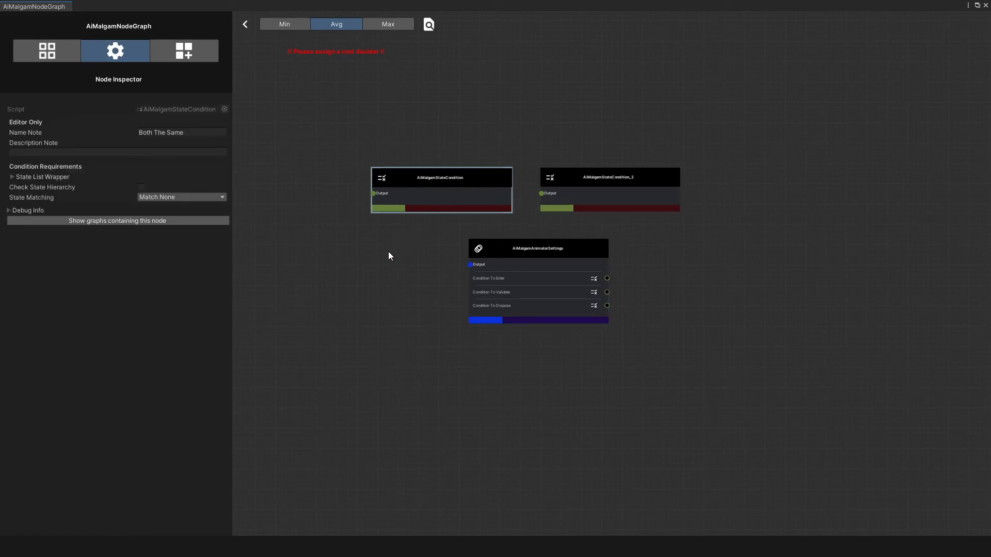
click(141, 221)
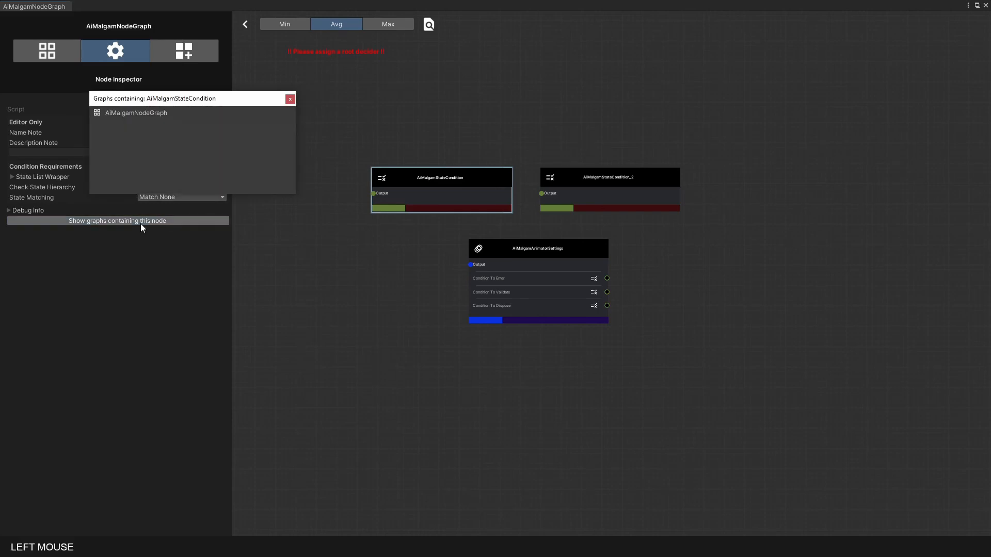
drag(220, 103, 399, 107)
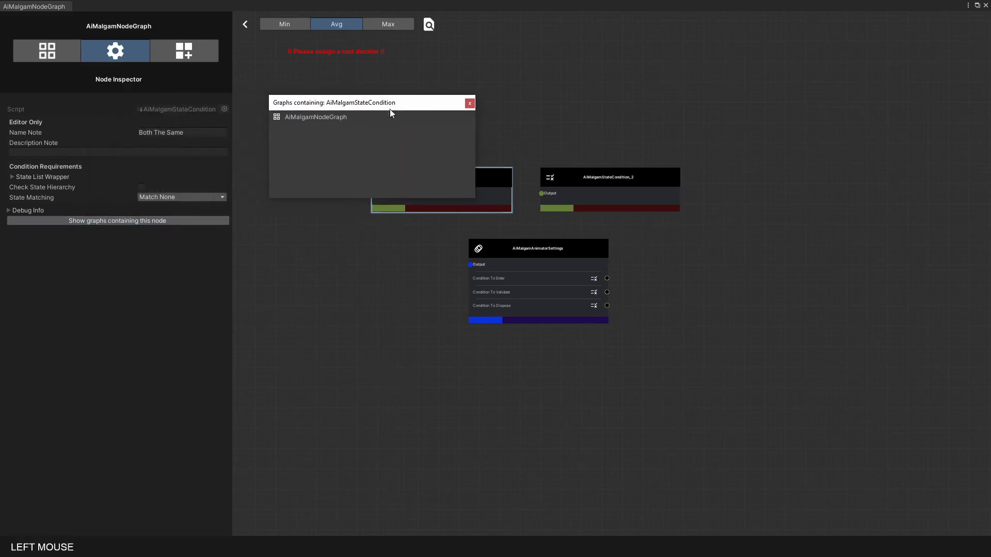
click(347, 117)
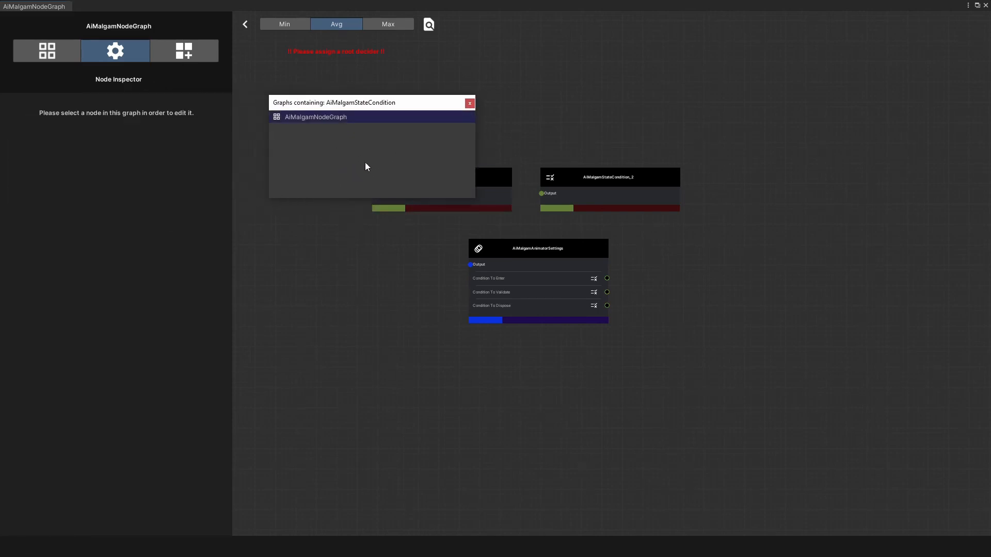
click(470, 103)
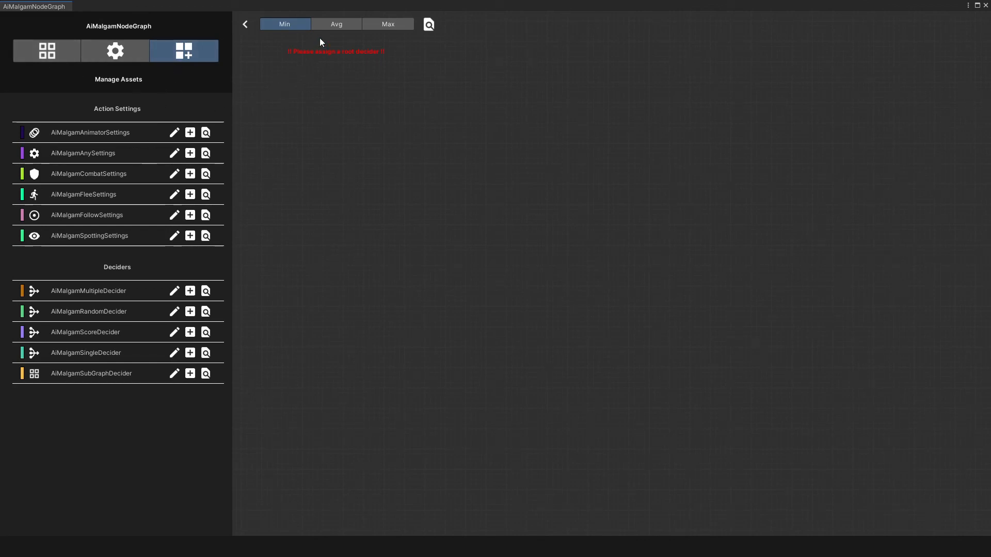
Compare the Manage Assets list in Avg and Max view, and return to Min view
click(326, 25)
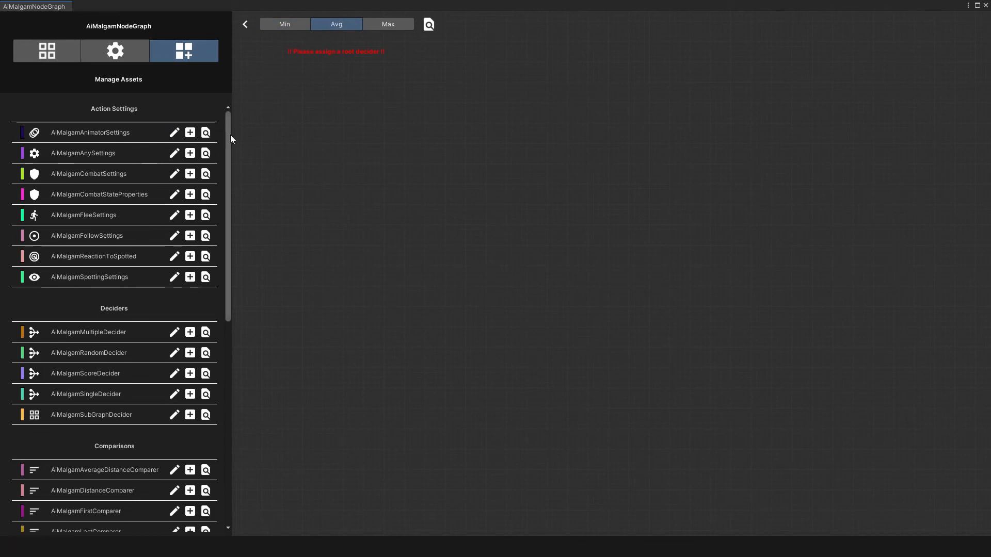
drag(230, 139, 228, 104)
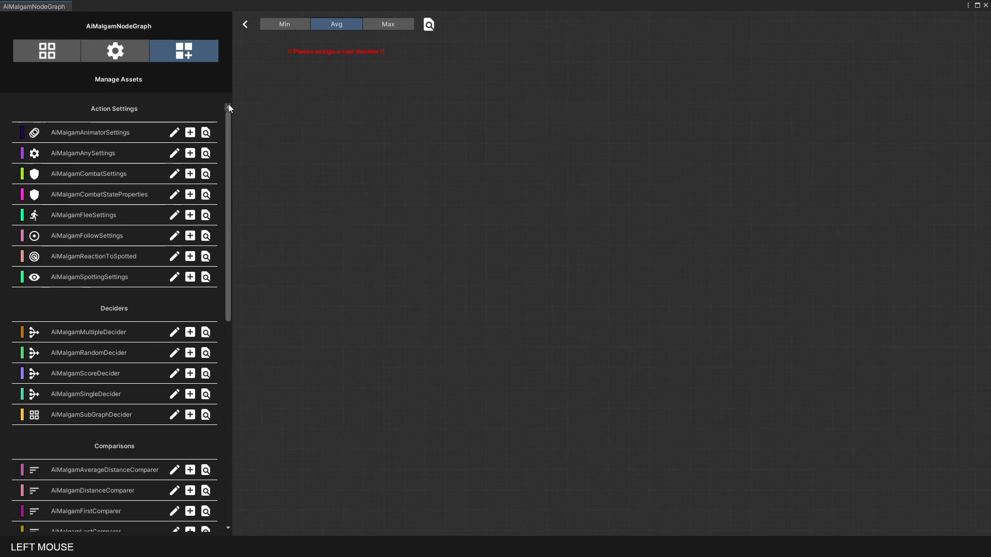
click(376, 24)
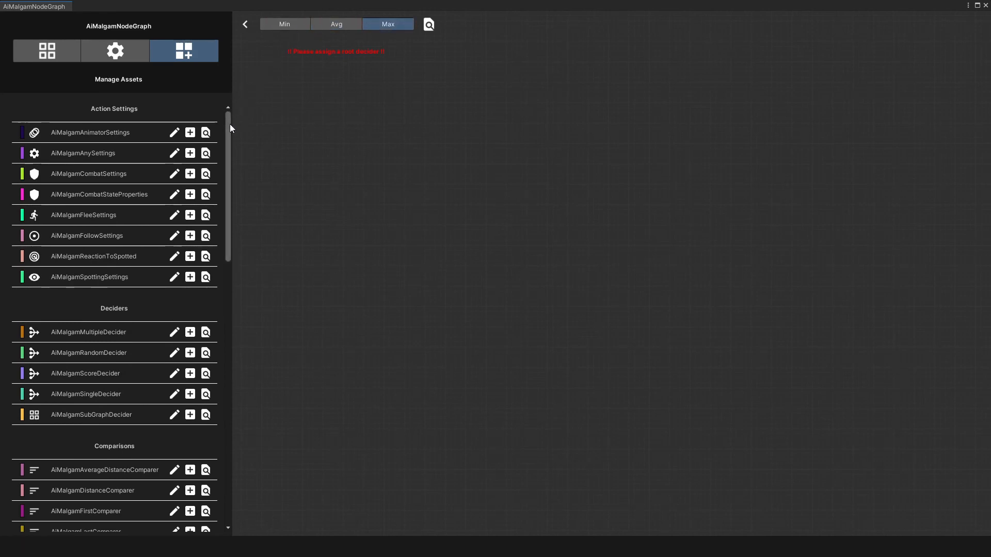
mouse_move(228, 126)
mouse_down()
mouse_move(228, 393)
mouse_move(235, 111)
mouse_up()
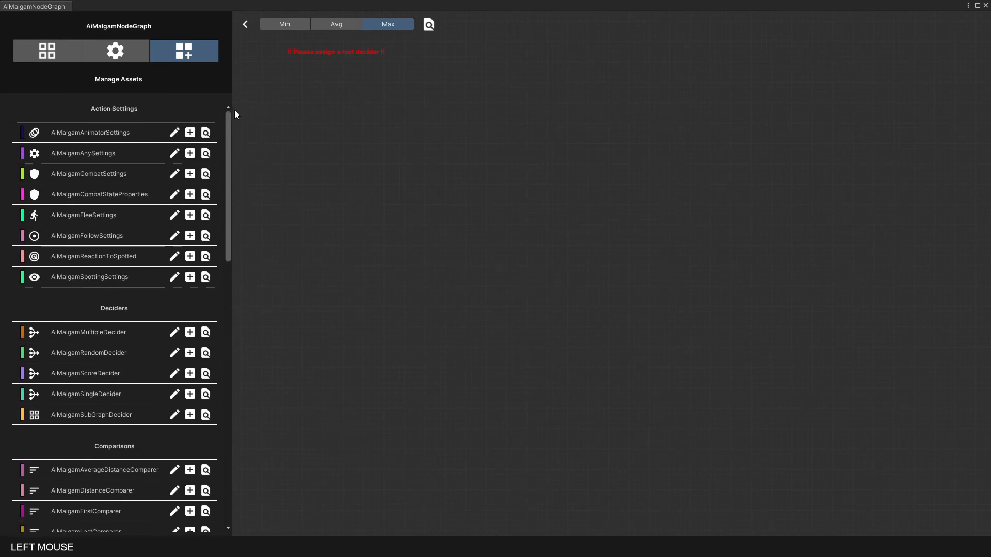
click(284, 25)
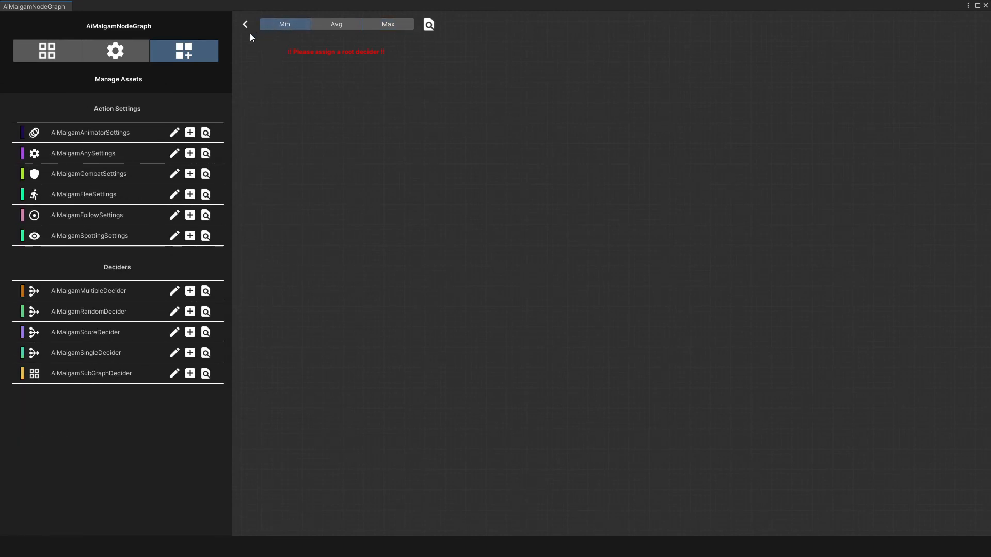
View the save folder choice for AiMalgamAnimatorSettings without changing it, and add an AiMalgamAnimatorSettings node to the graph
click(175, 132)
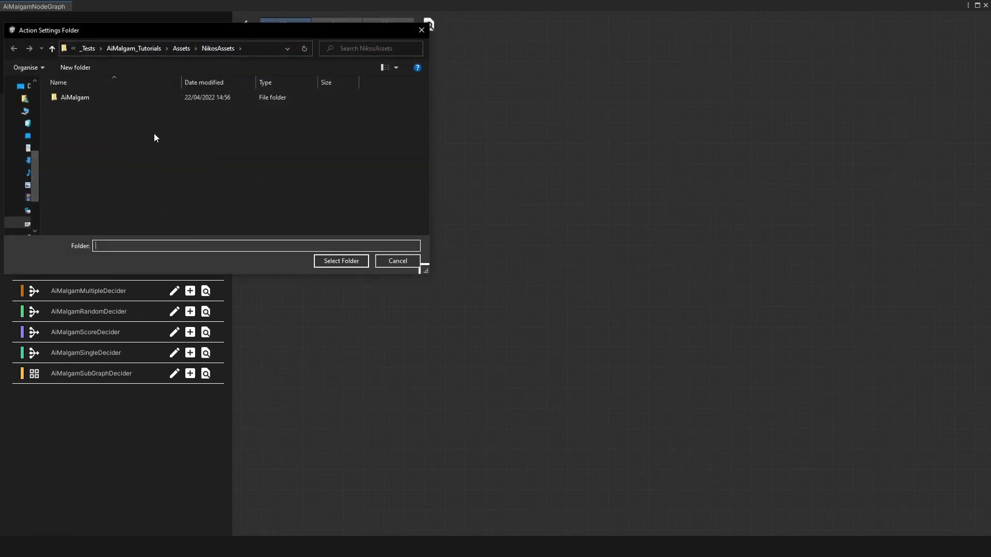
click(395, 263)
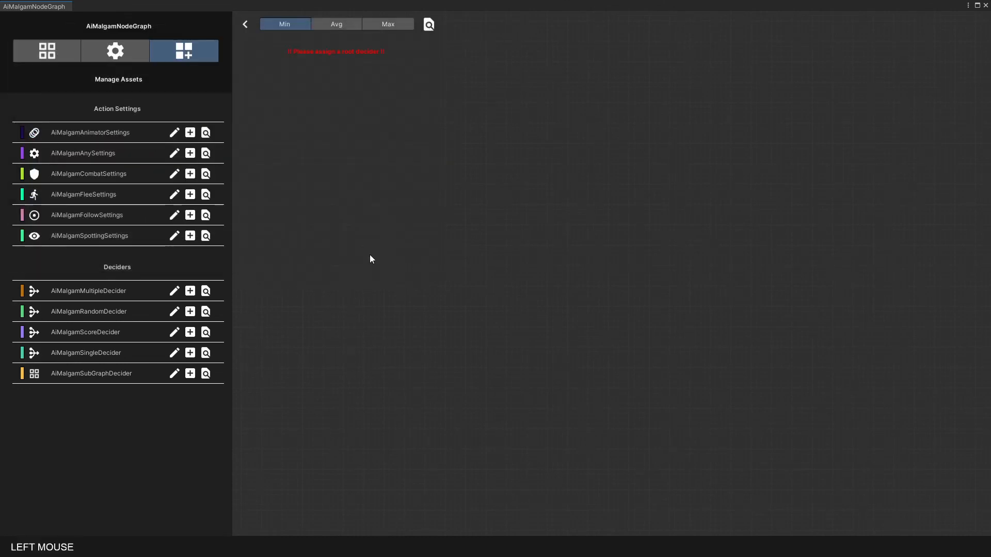
click(190, 133)
Restore the graph window to uncover the Project assets, select the AiMalgamAnimatorSettings node to locate its asset, and maximize the window again
double_click(189, 7)
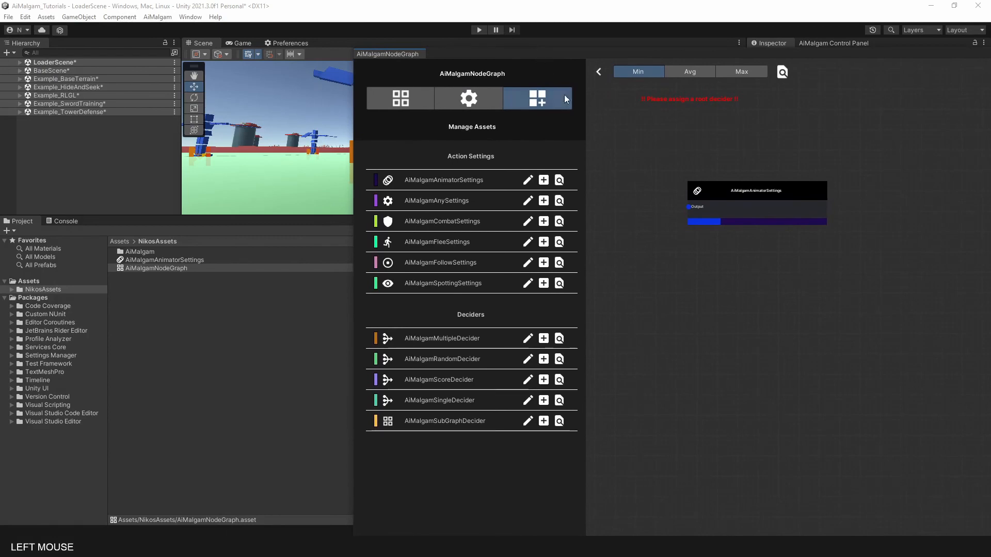
click(710, 185)
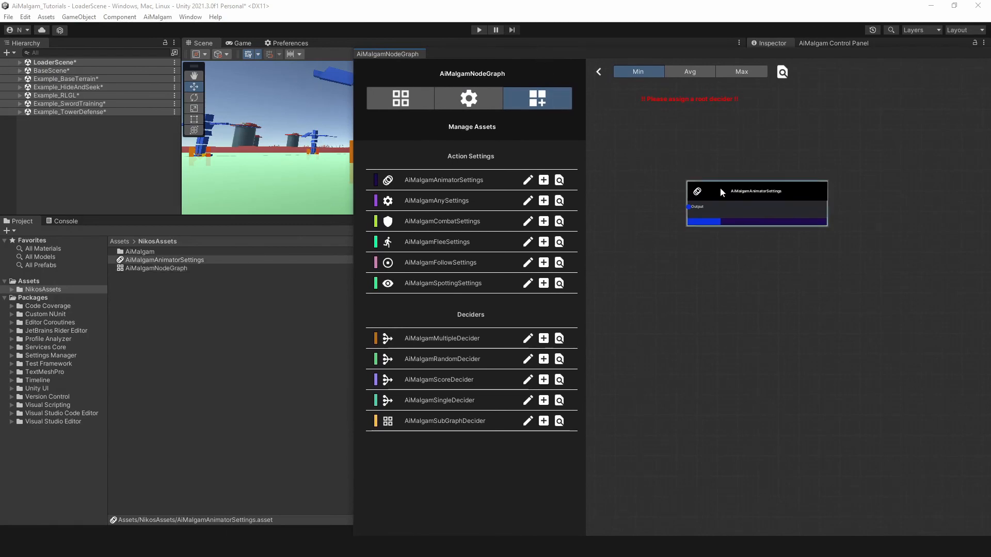
click(905, 44)
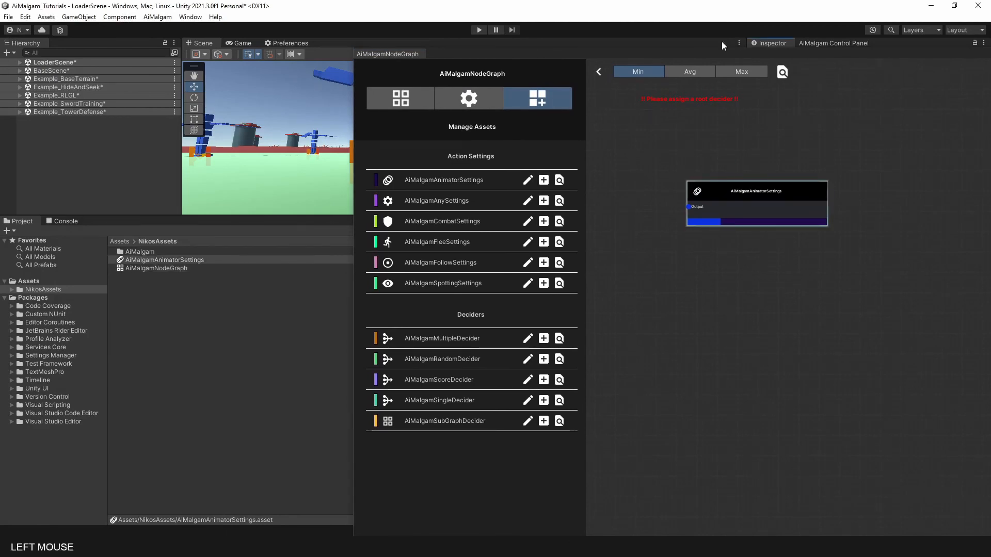
double_click(687, 56)
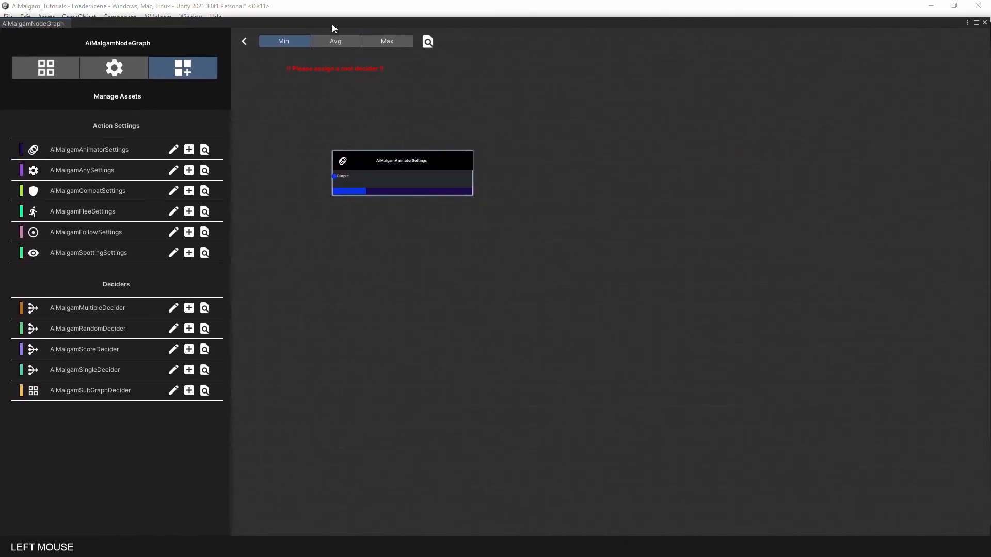
click(975, 23)
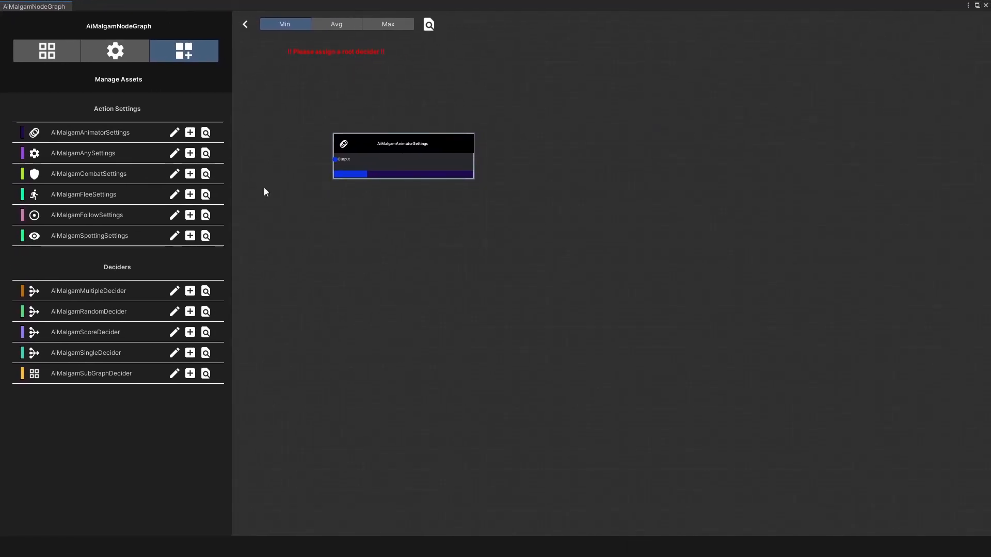
Set the save folder for AiMalgamAnySettings assets to NikosAssets/AiMalgam
click(174, 152)
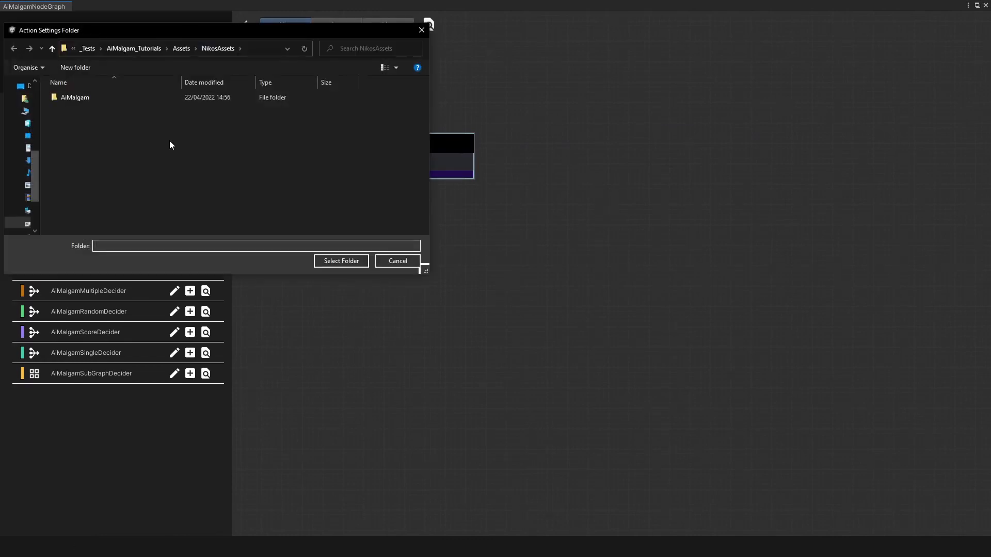
double_click(178, 100)
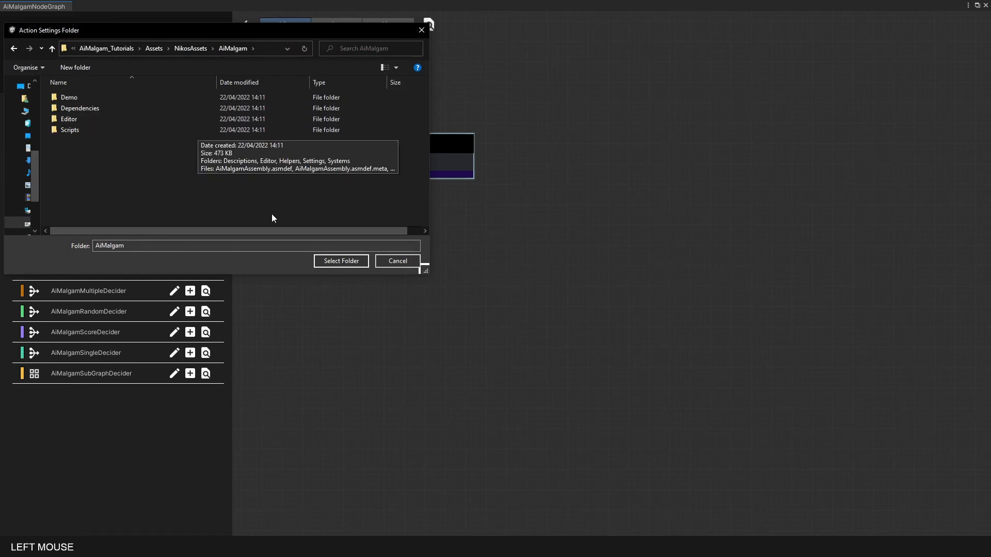
click(333, 262)
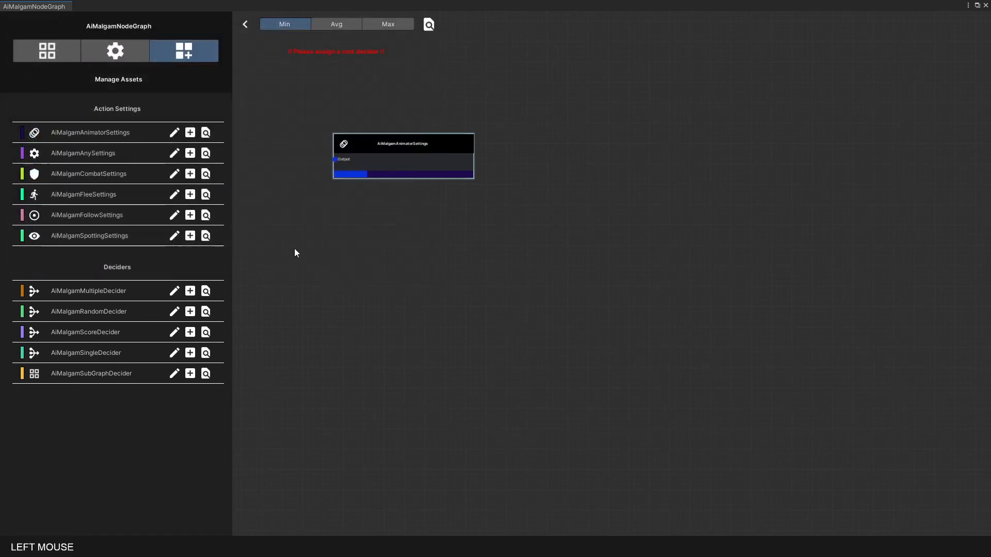
Move the AiMalgamAnimatorSettings node aside, add an AiMalgamAnySettings node, and uncover its asset in the Project window
drag(366, 145, 416, 104)
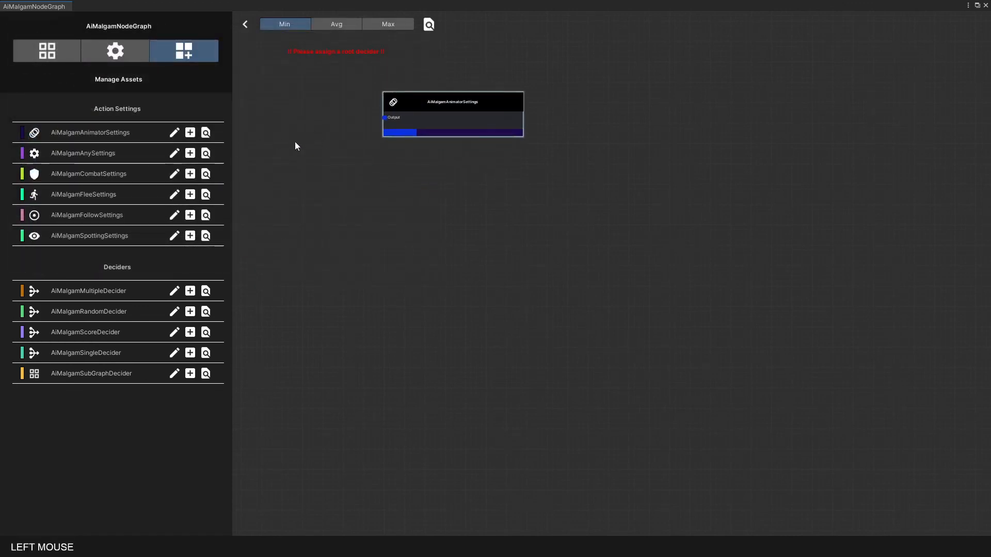
click(190, 154)
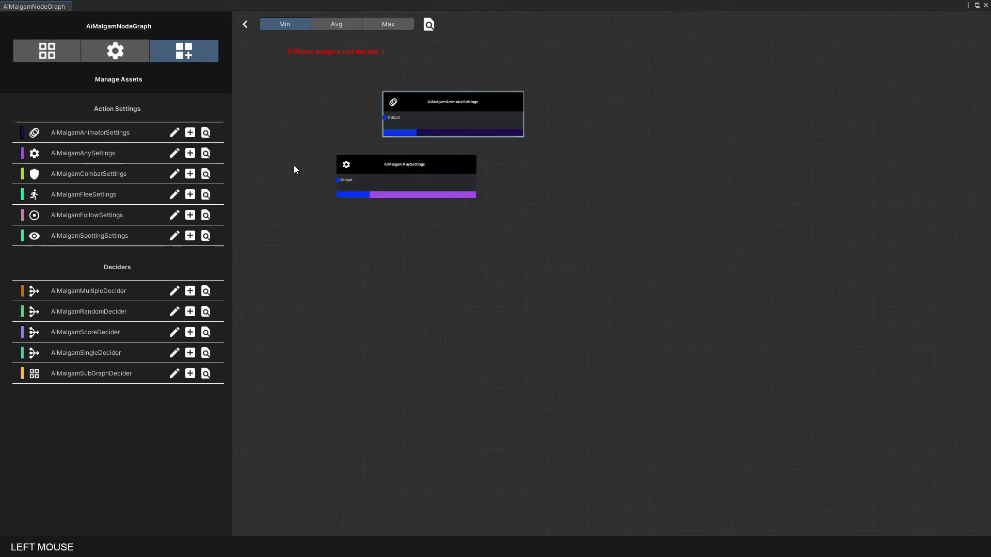
click(355, 165)
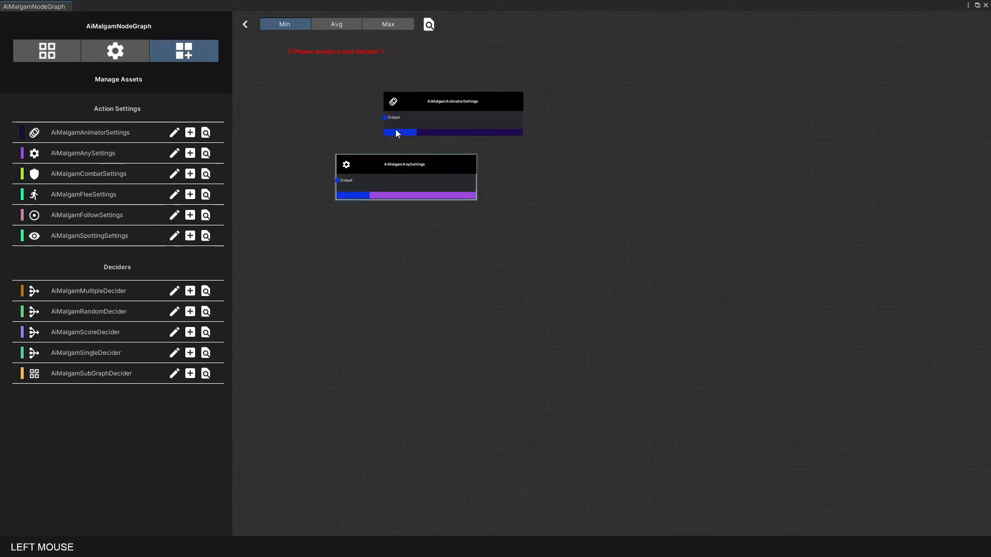
double_click(457, 9)
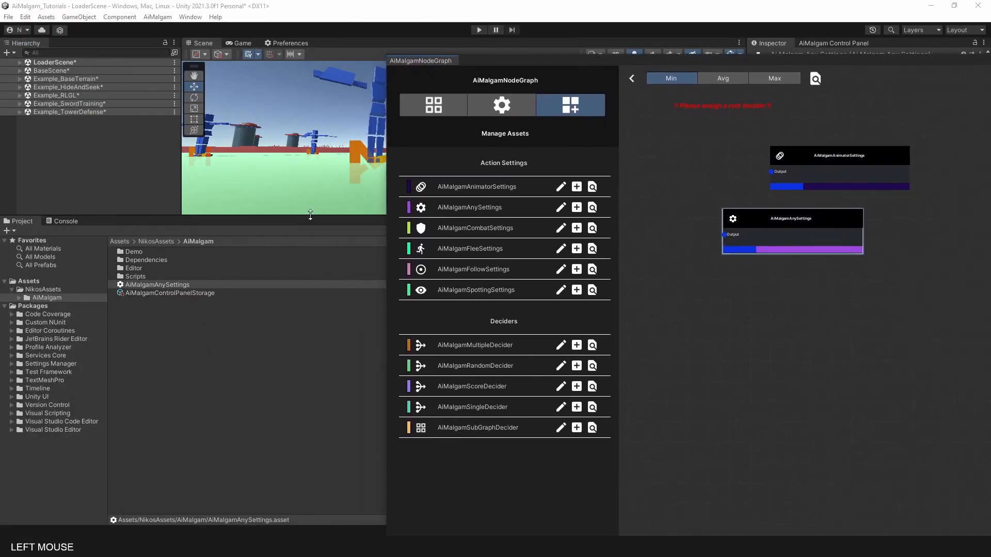
Delete the AiMalgamAnimatorSettings asset from the NikosAssets folder
click(166, 242)
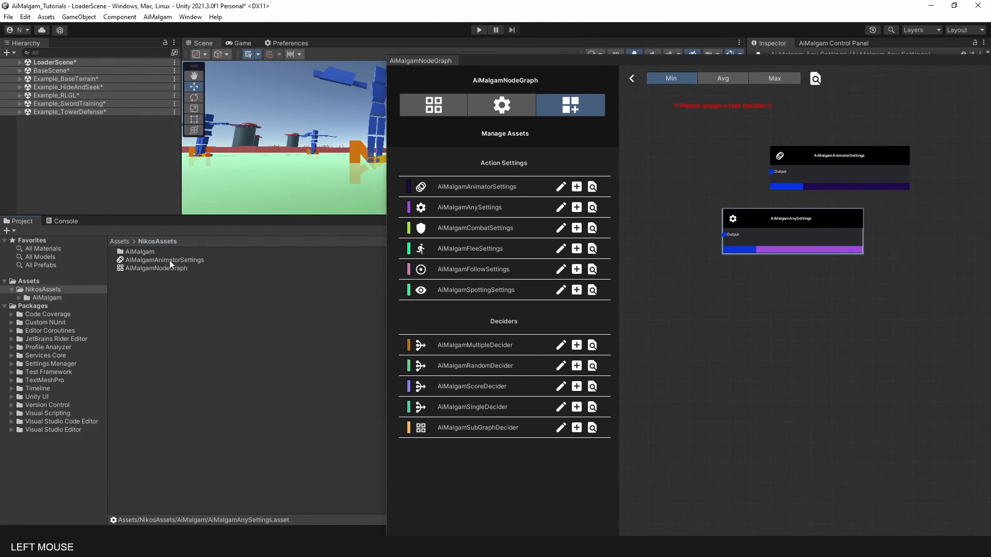
click(163, 260)
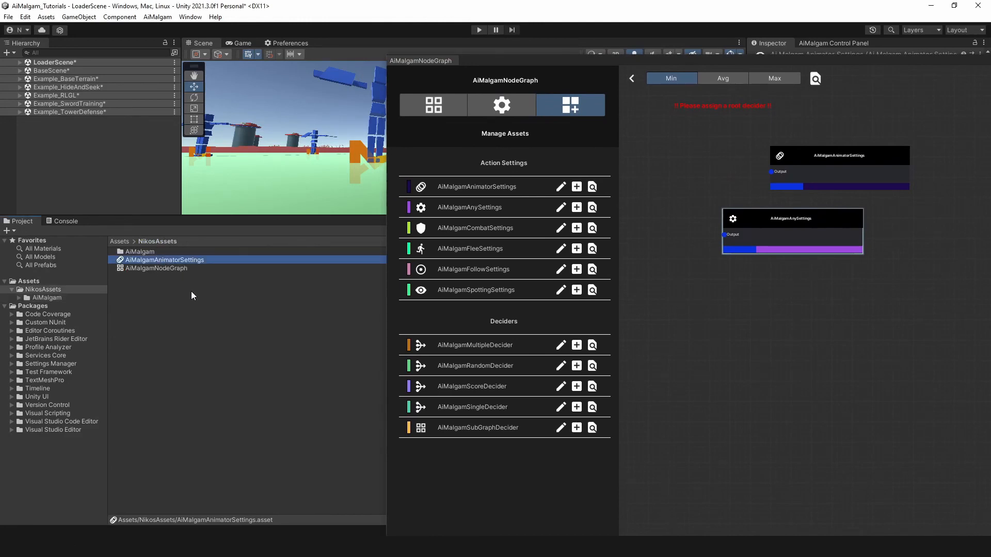
key(Delete)
key(Return)
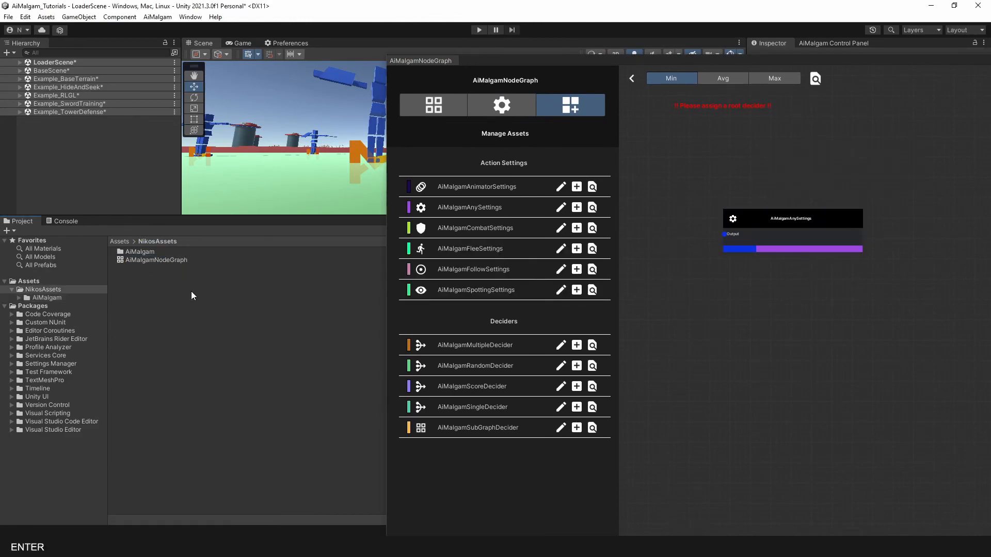
Delete the AiMalgamAnySettings asset from the NikosAssets/AiMalgam folder
double_click(147, 252)
click(162, 285)
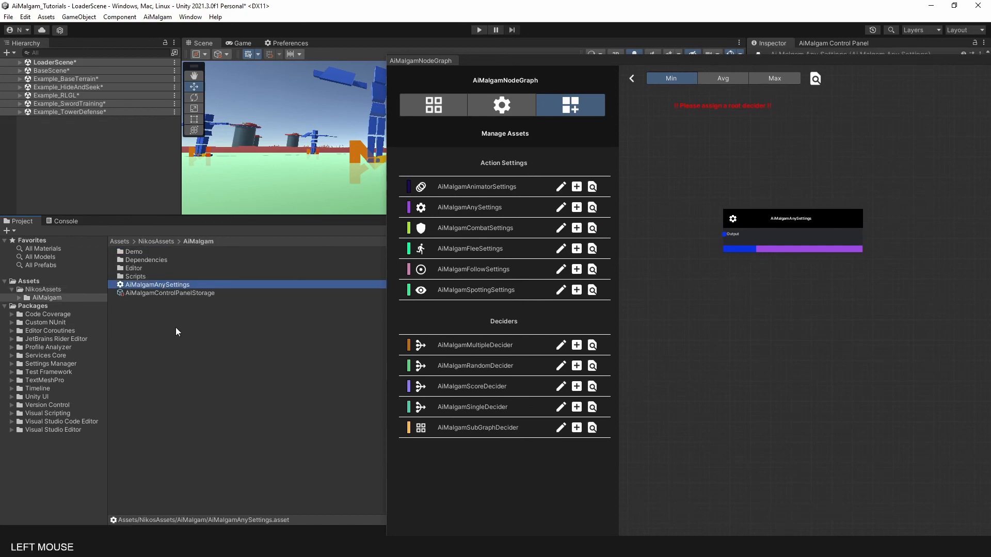
key(Delete)
key(Return)
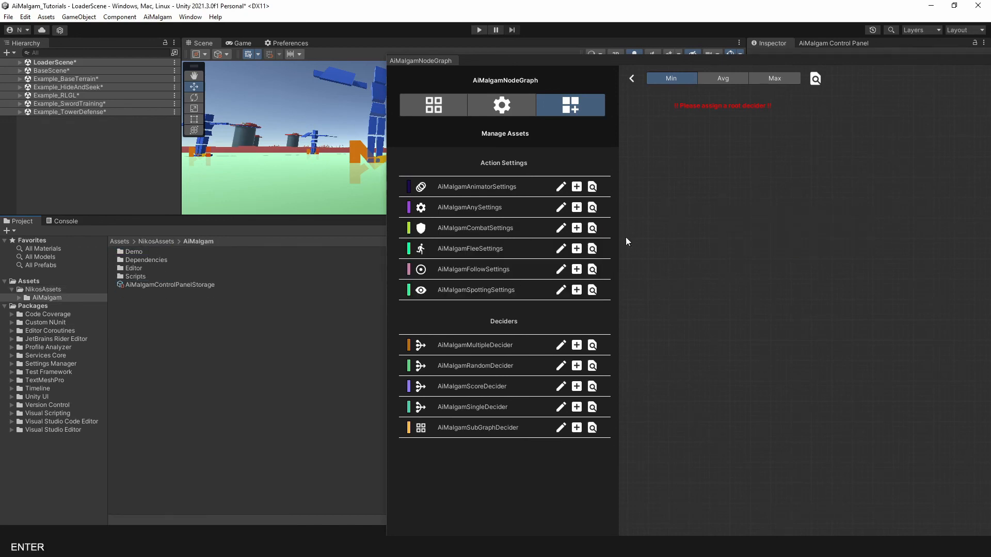
Maximize the graph window and add the existing AnimatorSettings_Archer_Impact asset to the graph as a node
drag(853, 62, 464, 27)
click(974, 26)
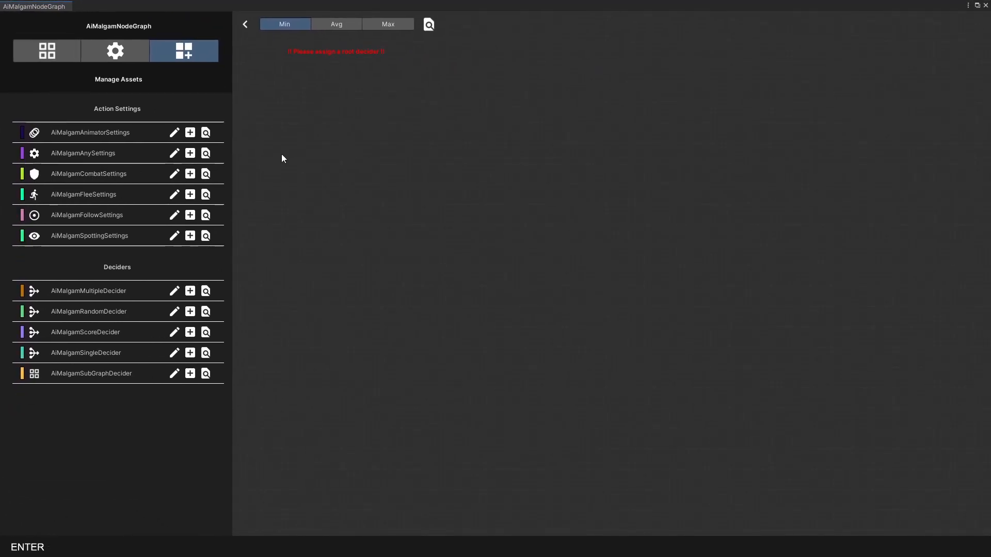
click(205, 133)
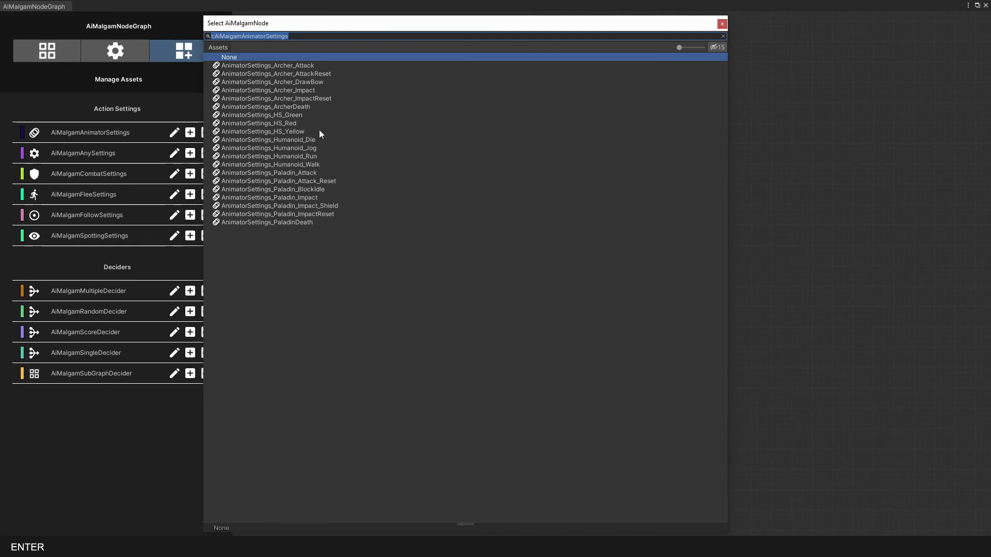
double_click(305, 90)
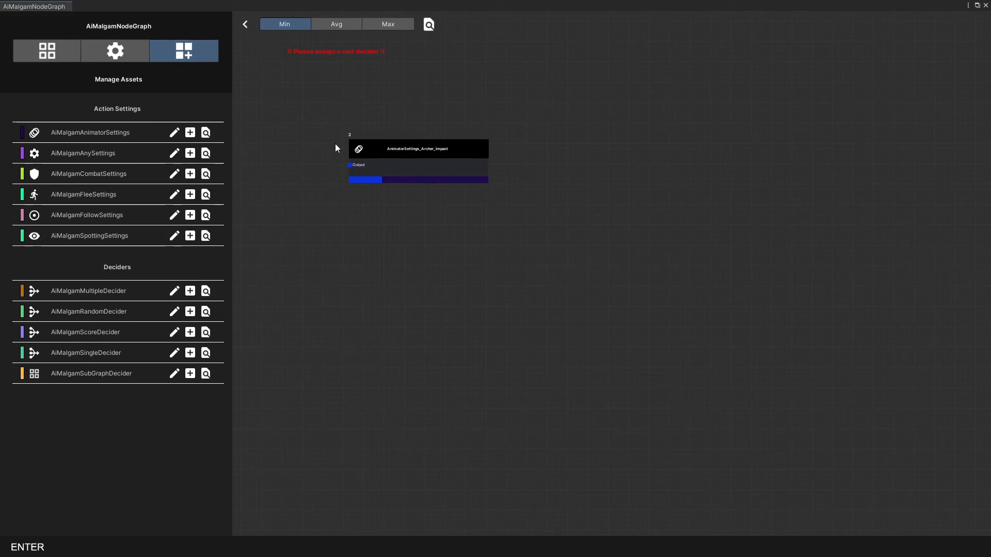
Remove the AnimatorSettings_Archer_Impact node from the graph while keeping its connections
click(382, 150)
right_click(381, 153)
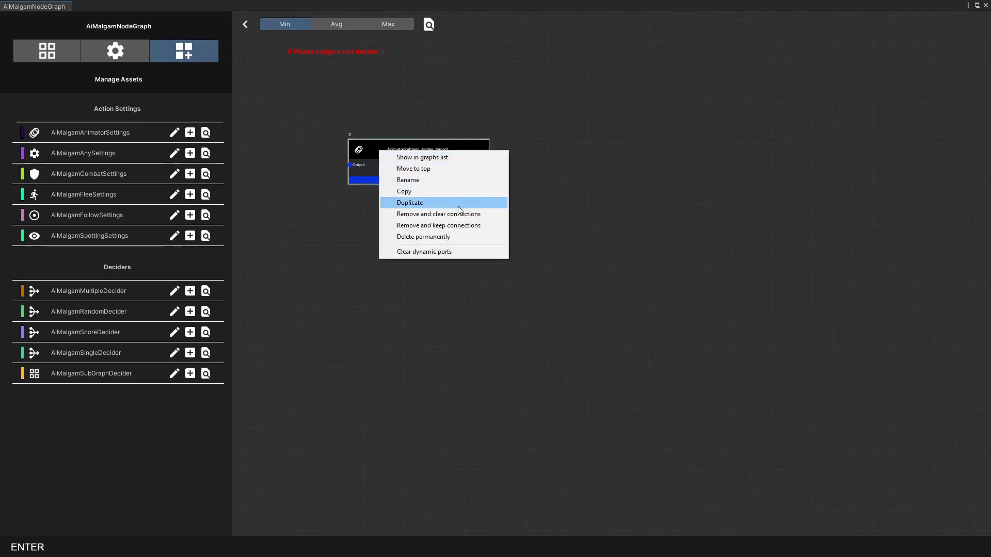
click(472, 224)
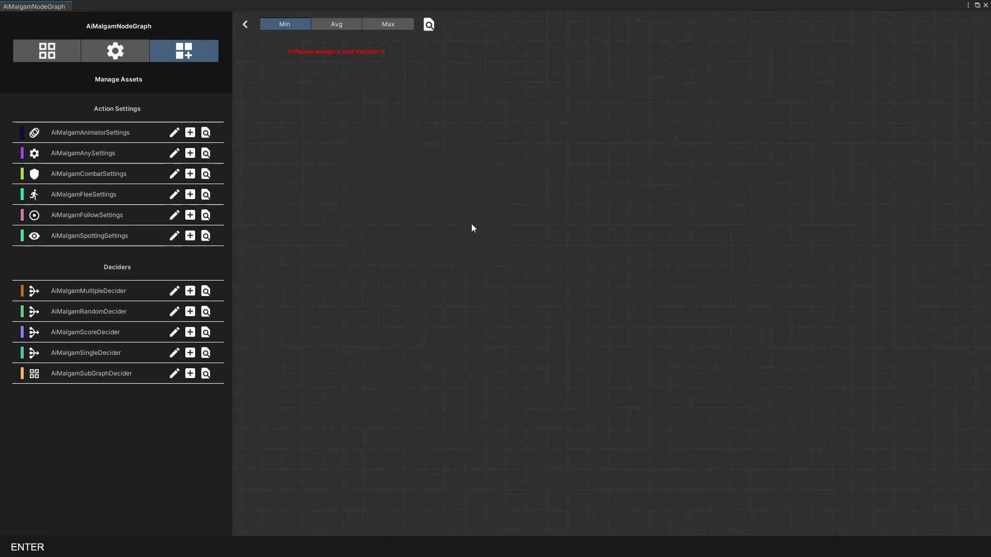